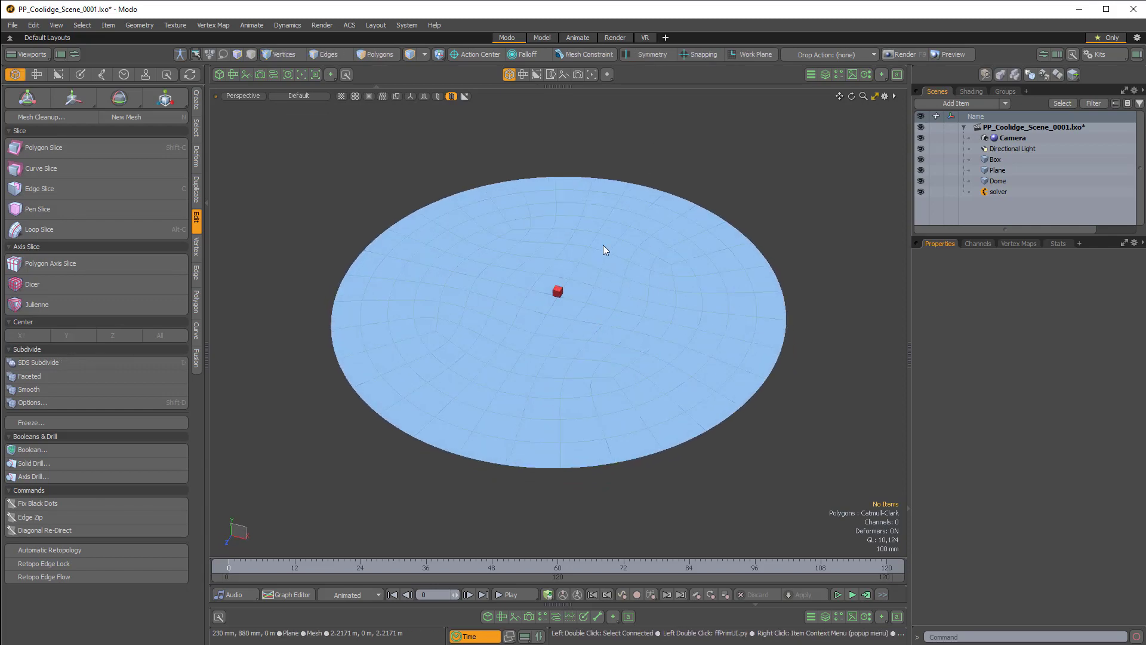
- Play the soft body simulation of the plane draping over the dome, and stop it once the cloth has settled
left_click(603, 245)
left_click_drag(599, 358, 588, 454, "alt")
left_click(585, 359)
left_click(690, 443)
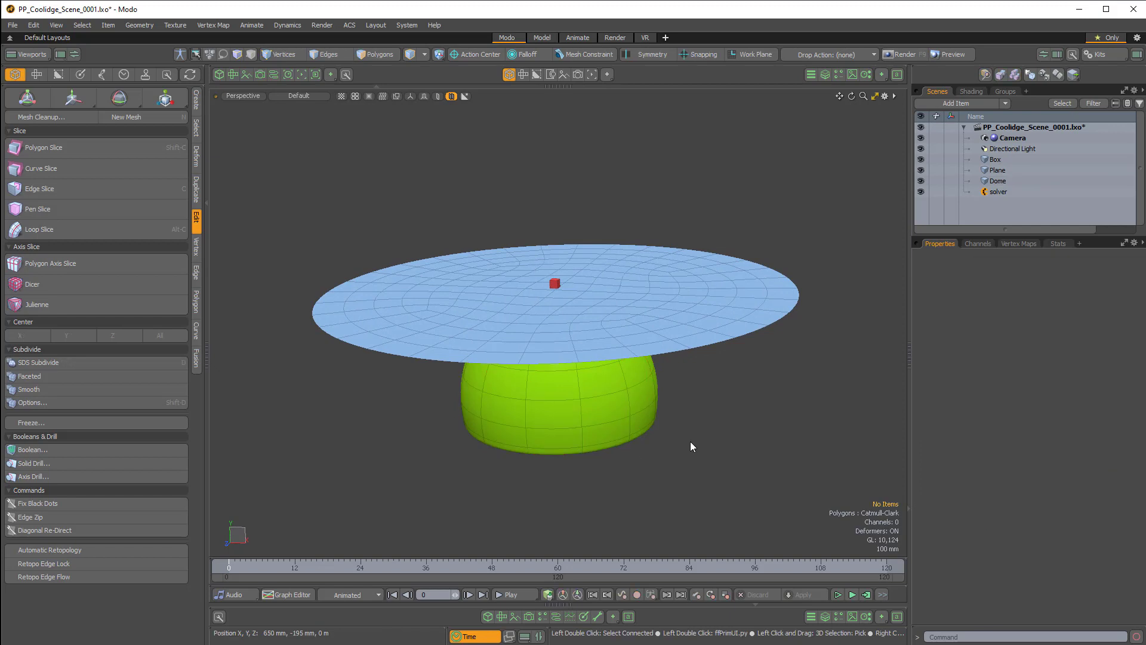
left_click(522, 596)
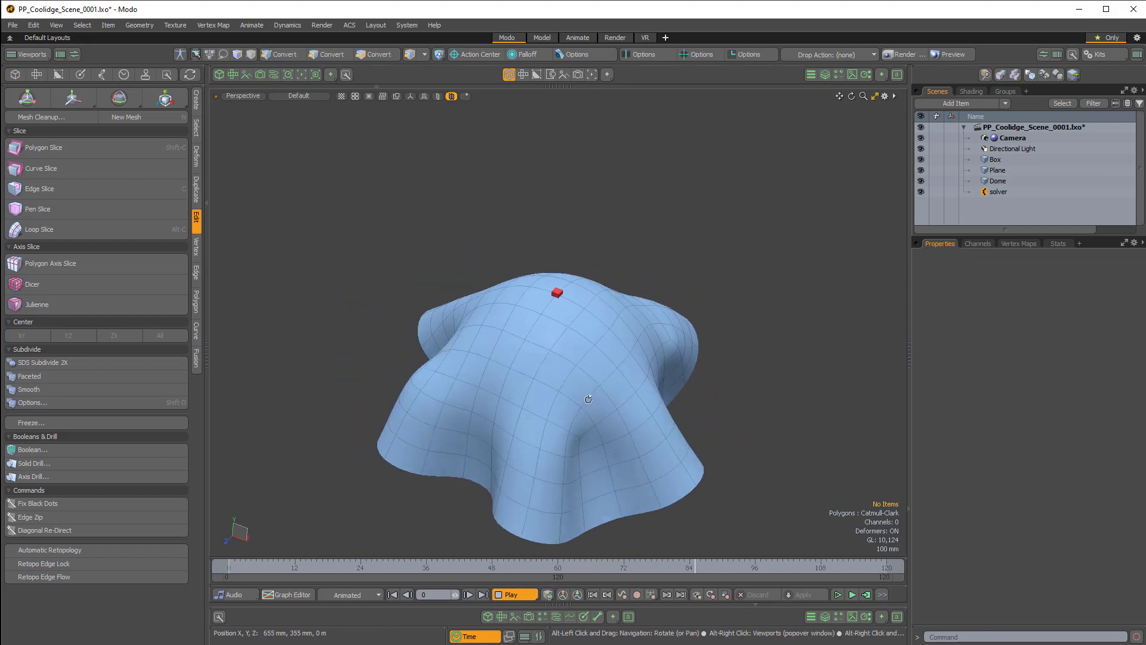
left_click(507, 596)
- Select the red box on the draped plane and return the timeline to frame 0
scroll(578, 267, "up", 6)
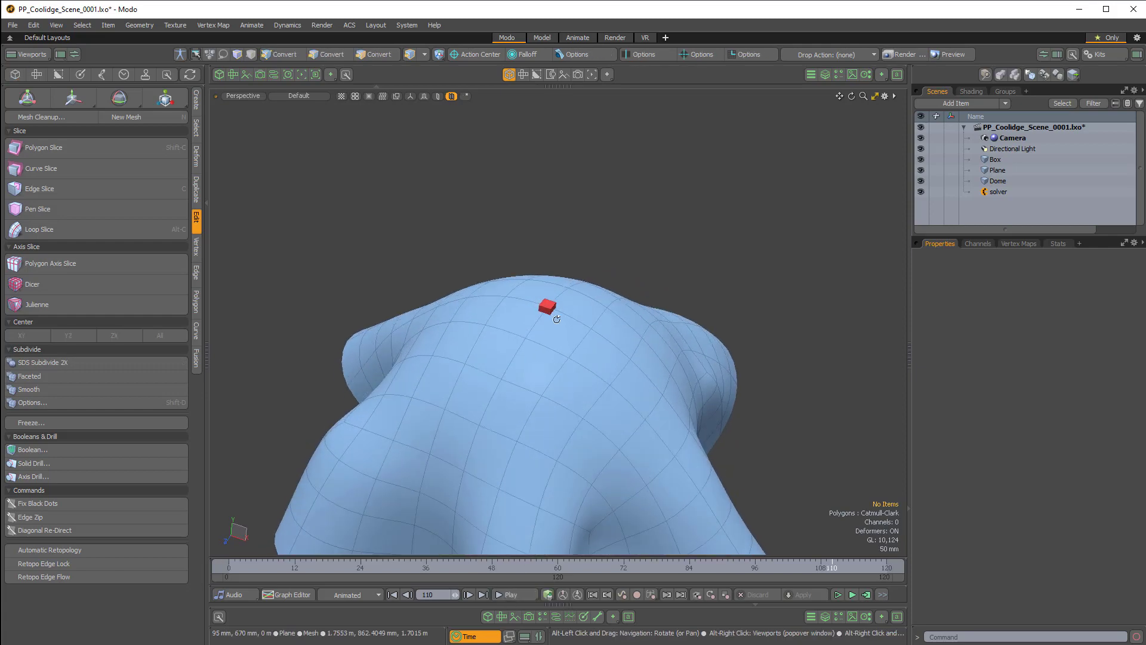
left_click(540, 306)
scroll(561, 311, "down", 6)
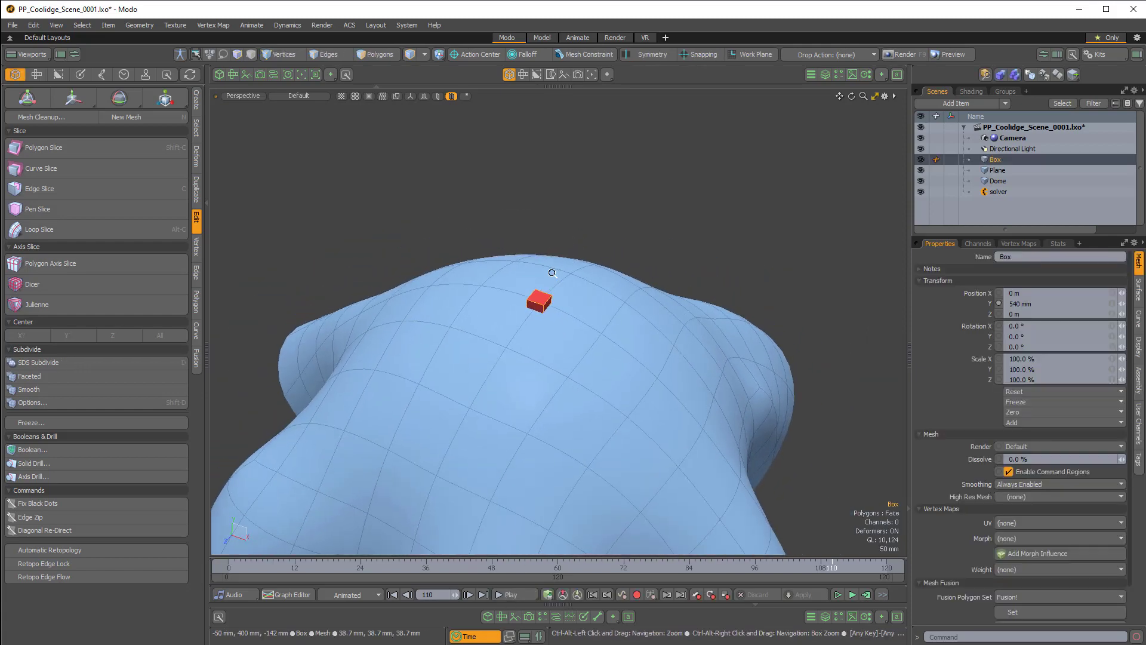
left_click_drag(429, 568, 229, 567)
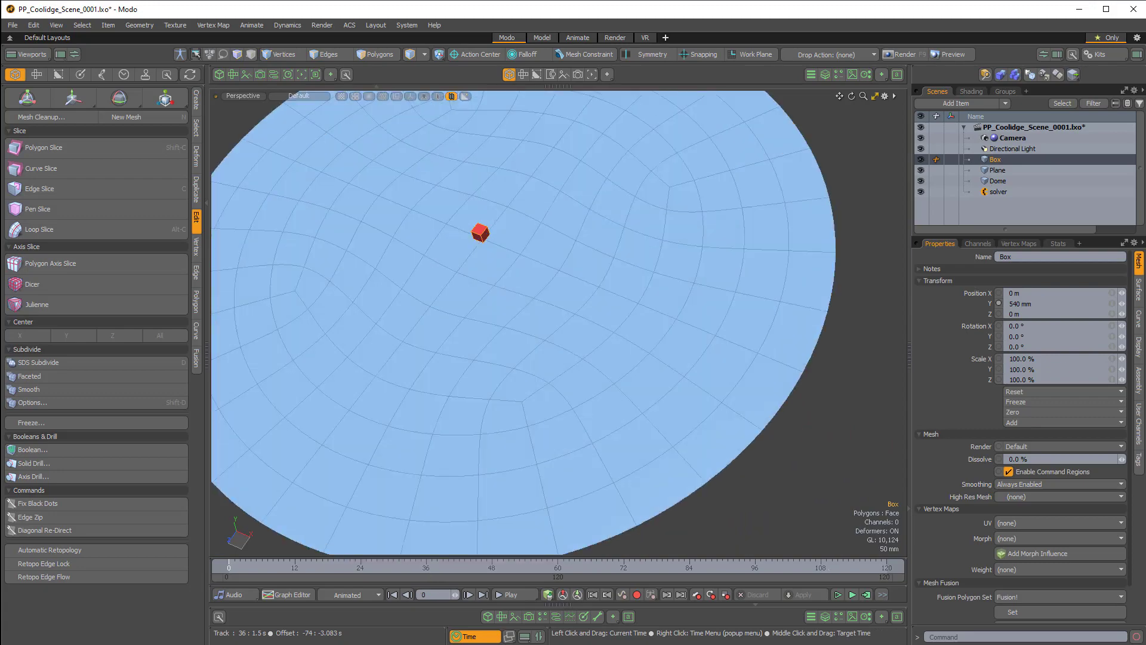
- Select the round plane and display the Constraints tools
scroll(573, 272, "down", 3)
left_click_drag(573, 272, 699, 351, "alt")
left_click(642, 357)
scroll(642, 357, "down", 3)
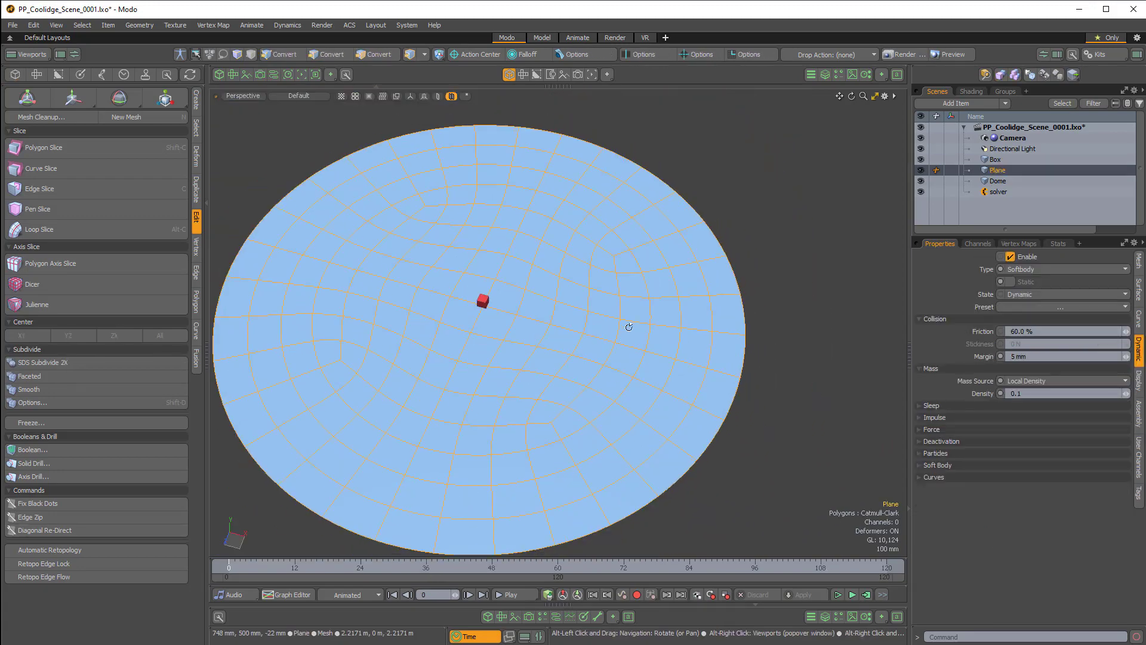
left_click_drag(629, 328, 618, 366, "alt")
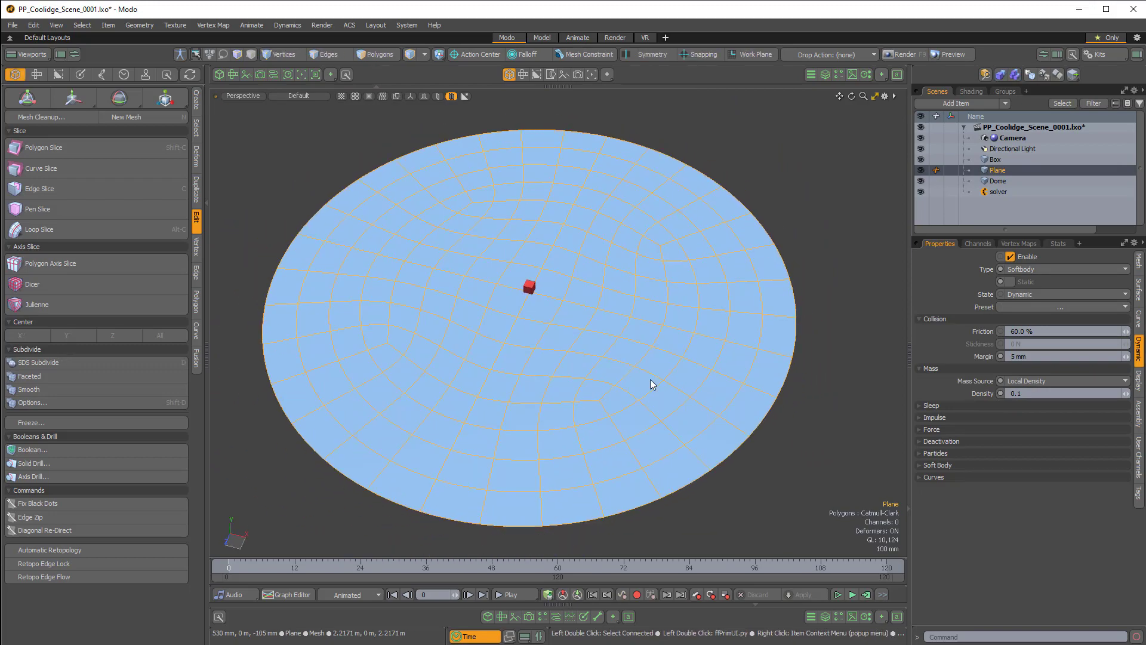
left_click(103, 76)
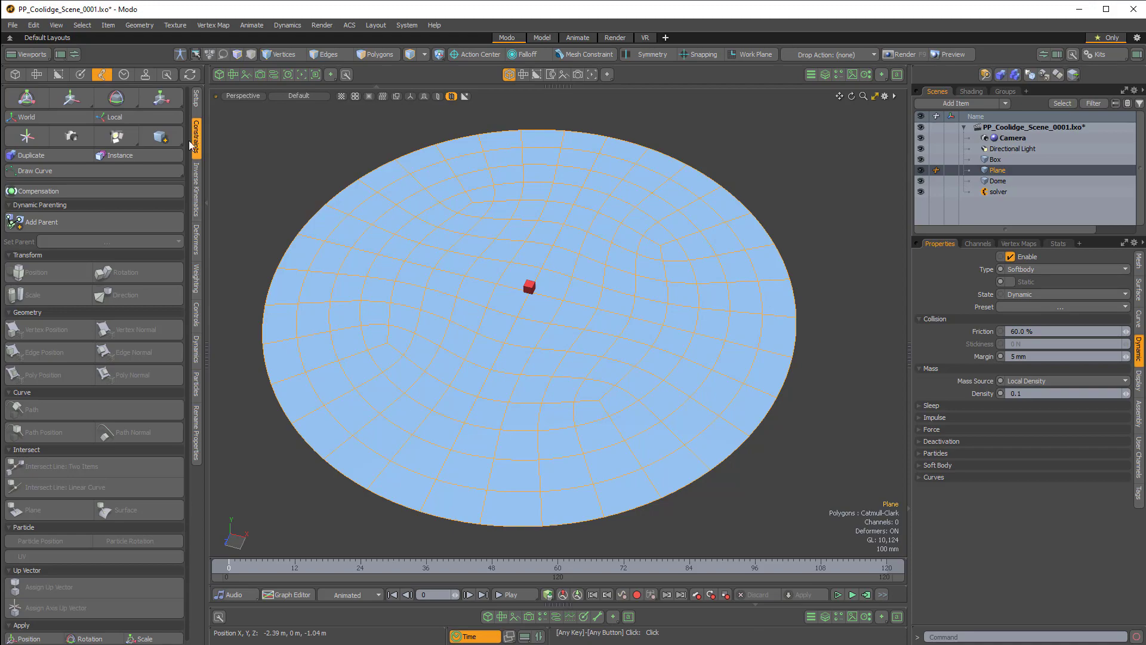
left_click_drag(710, 431, 692, 384, "alt")
scroll(693, 385, "up", 2)
mouse_move(612, 351)
left_mouse_down("alt")
mouse_move(666, 333)
mouse_move(669, 345)
mouse_move(631, 347)
left_mouse_up("alt")
scroll(660, 303, "down", 2)
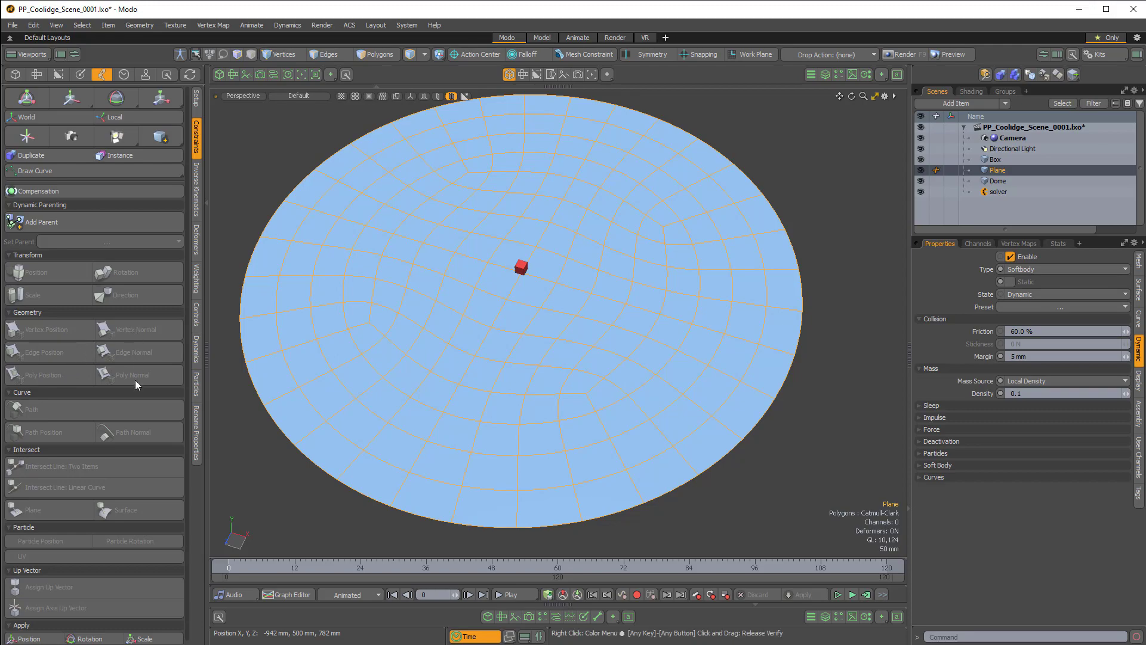
mouse_move(639, 388)
left_mouse_down("alt")
mouse_move(686, 381)
mouse_move(660, 386)
left_mouse_up("alt")
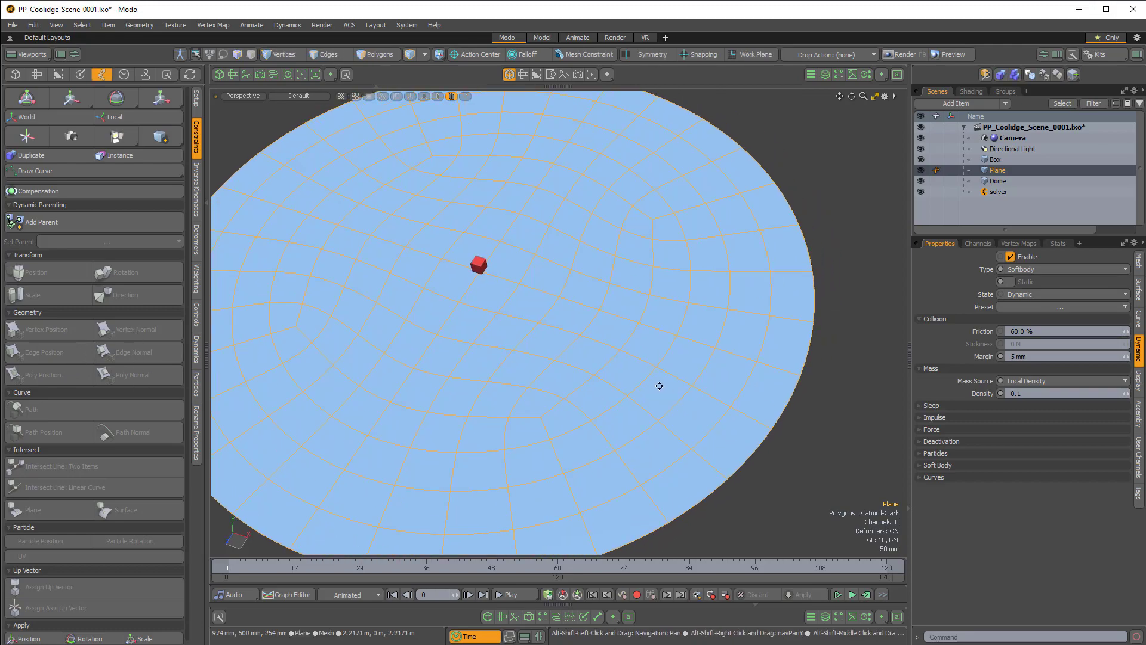
- Switch to polygon selection and select a single polygon near the outer rim of the plane
key("3")
left_click_drag(737, 382, 724, 348, "alt")
scroll(516, 289, "up", 5)
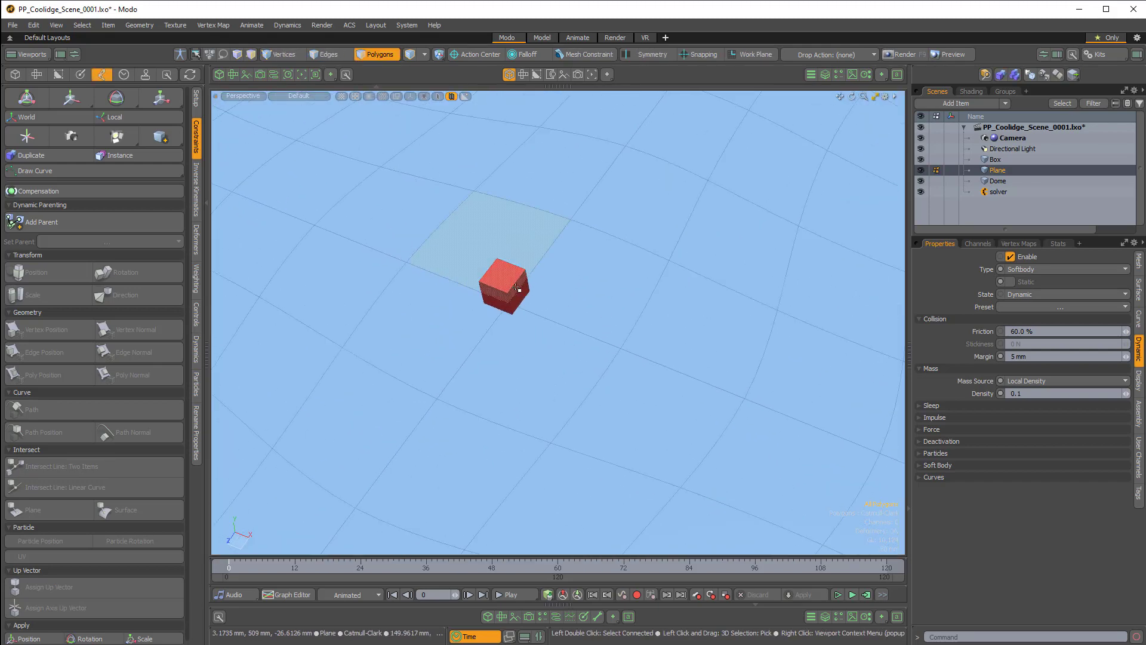
scroll(514, 288, "down", 5)
left_click_drag(567, 323, 589, 343, "alt")
left_click(644, 235)
scroll(645, 235, "down", 4)
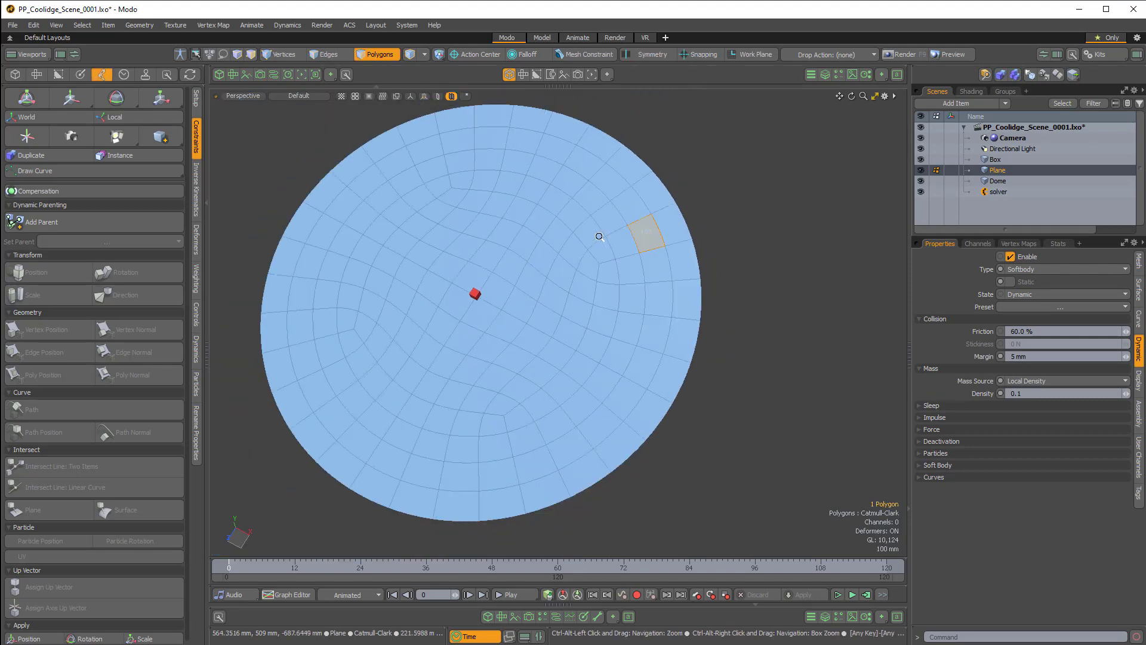
left_click_drag(582, 236, 573, 337, "alt")
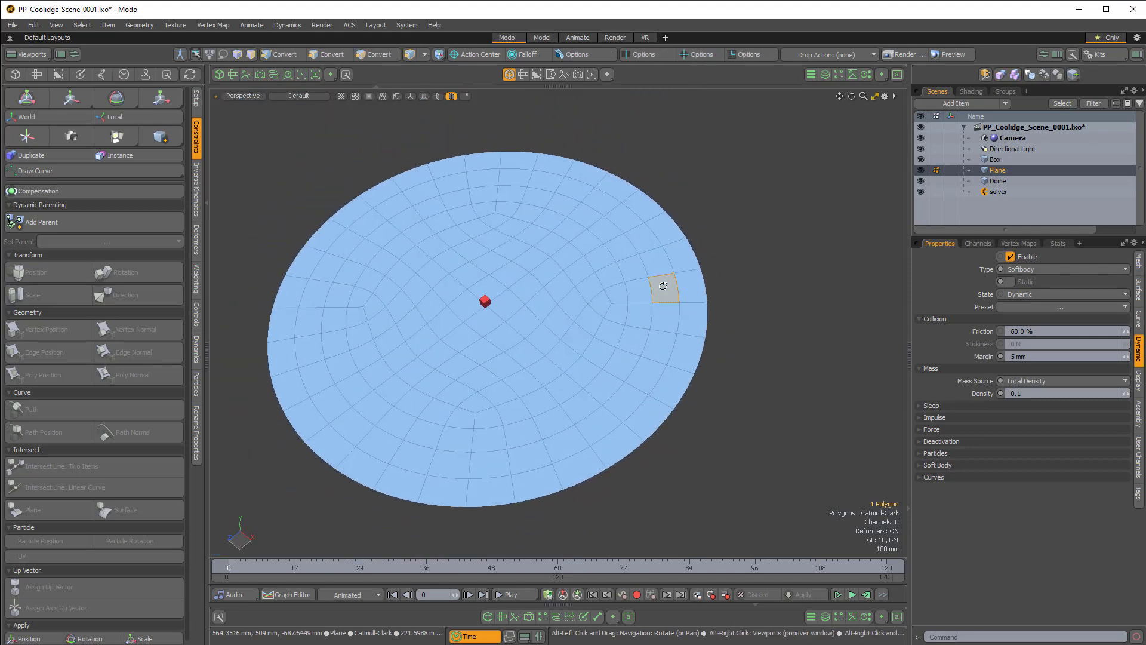
scroll(679, 286, "up", 3)
left_click_drag(503, 324, 520, 310, "alt+shift")
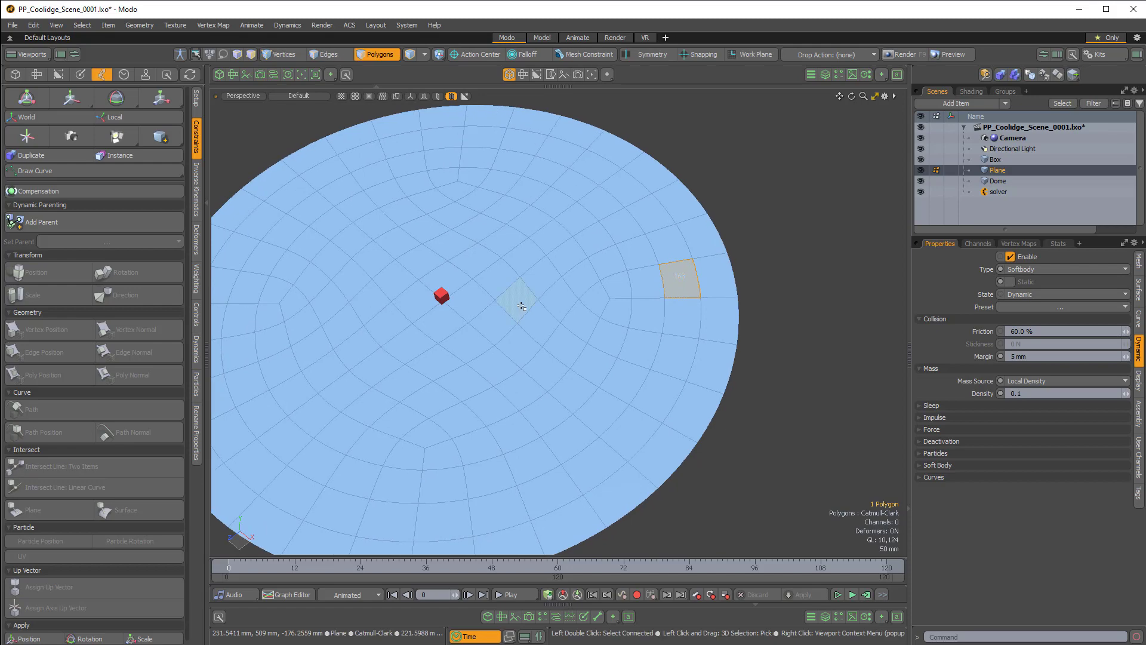
- Select the box and add the plane to the selection in item mode, and apply a Poly Position constraint
key("5")
left_click(441, 297)
left_click(674, 279, "shift")
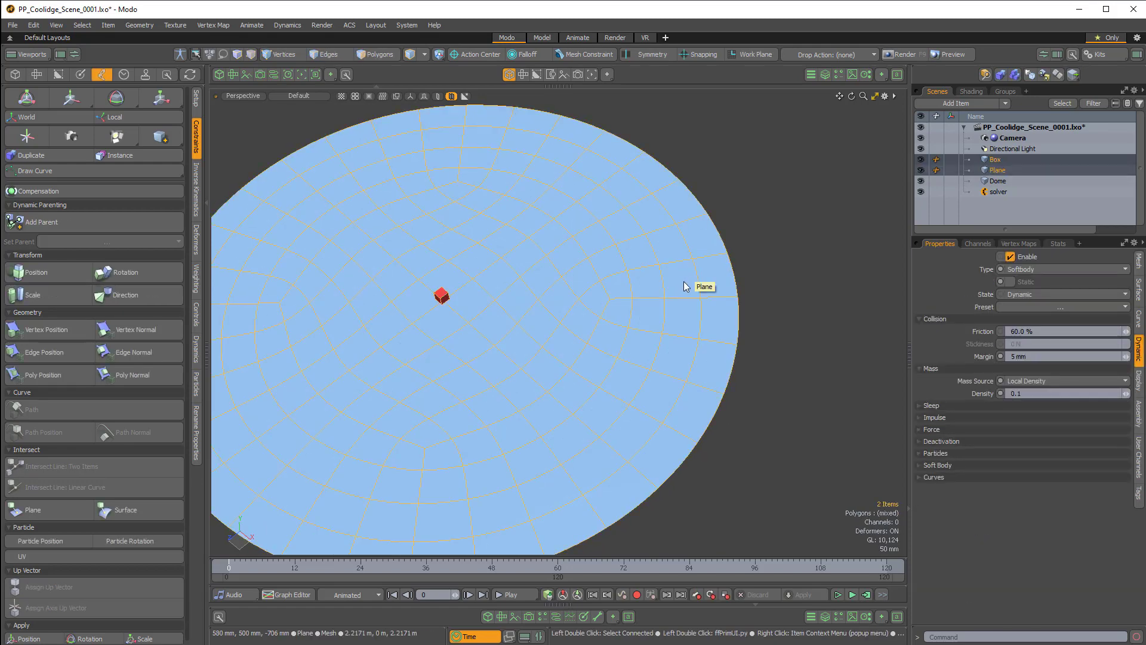
left_click(43, 377)
- Examine the constrained box up close to see how it sits on the plane's surface
left_click_drag(621, 412, 560, 330, "alt")
scroll(560, 330, "up", 5)
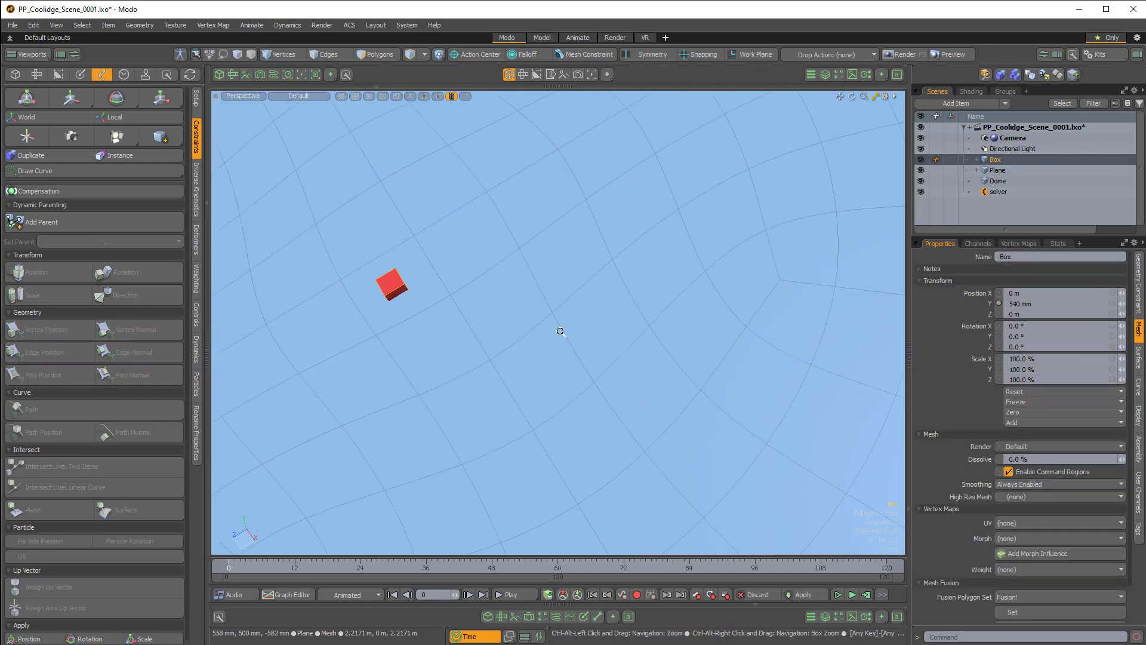
left_click_drag(440, 293, 543, 317, "alt+shift")
left_click_drag(543, 316, 496, 274, "ctrl+alt")
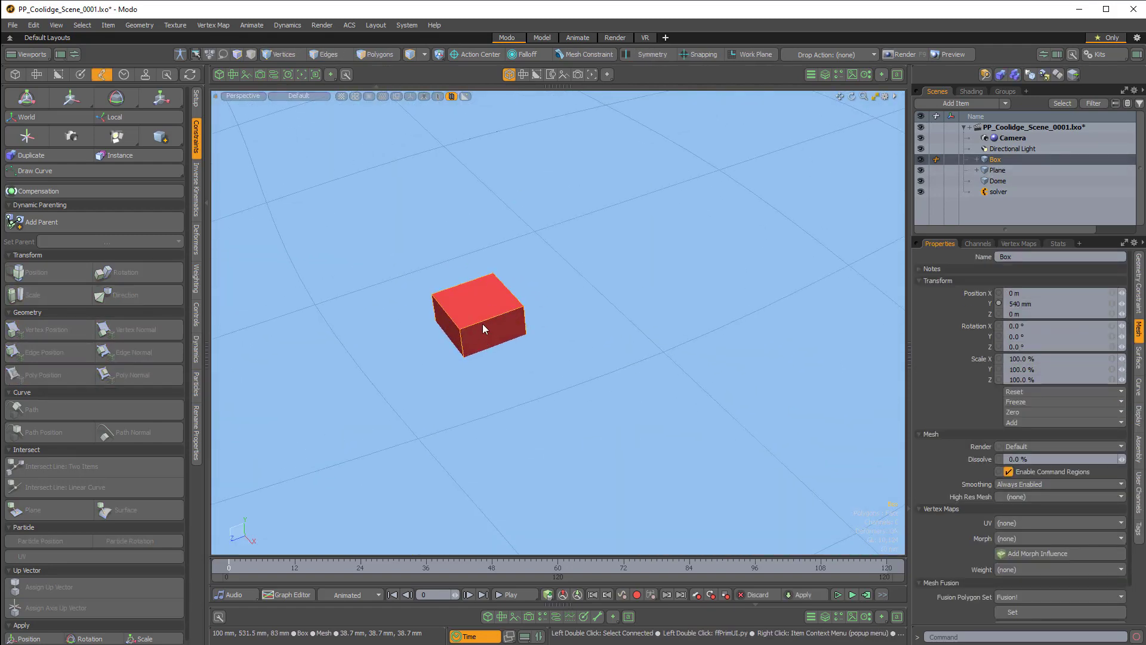
left_click_drag(476, 316, 460, 353, "ctrl+alt")
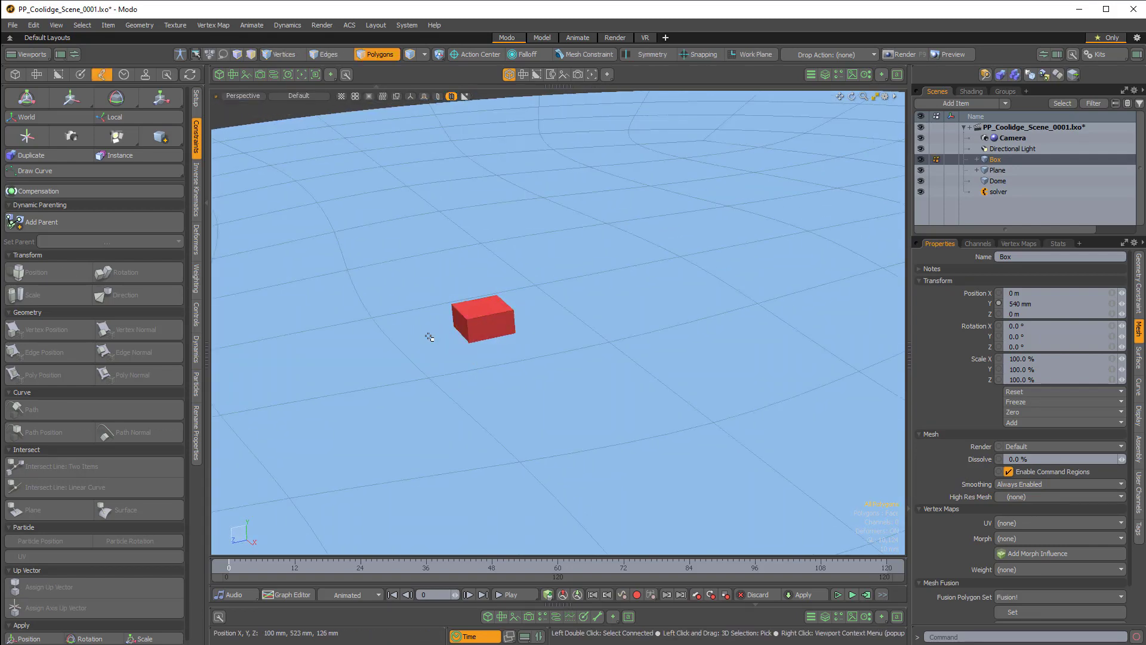
left_click(429, 337)
left_click_drag(430, 333, 568, 357, "ctrl+alt")
left_click(556, 548)
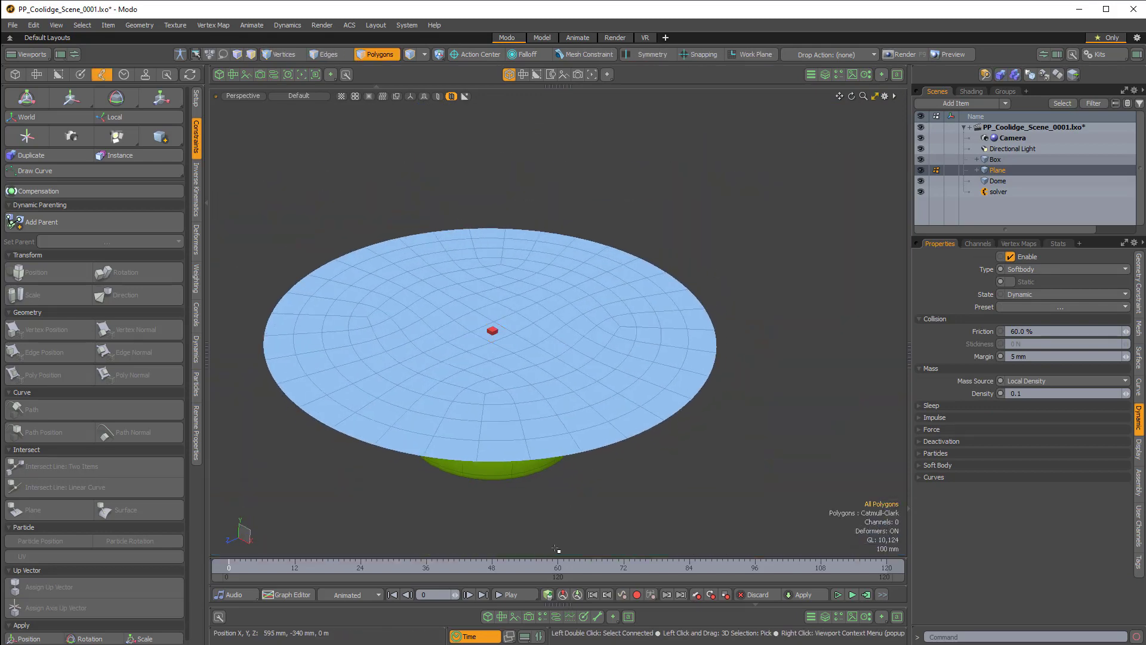
- Play the simulation to check that the box follows the draping plane, and stop at frame 27
left_click(511, 594)
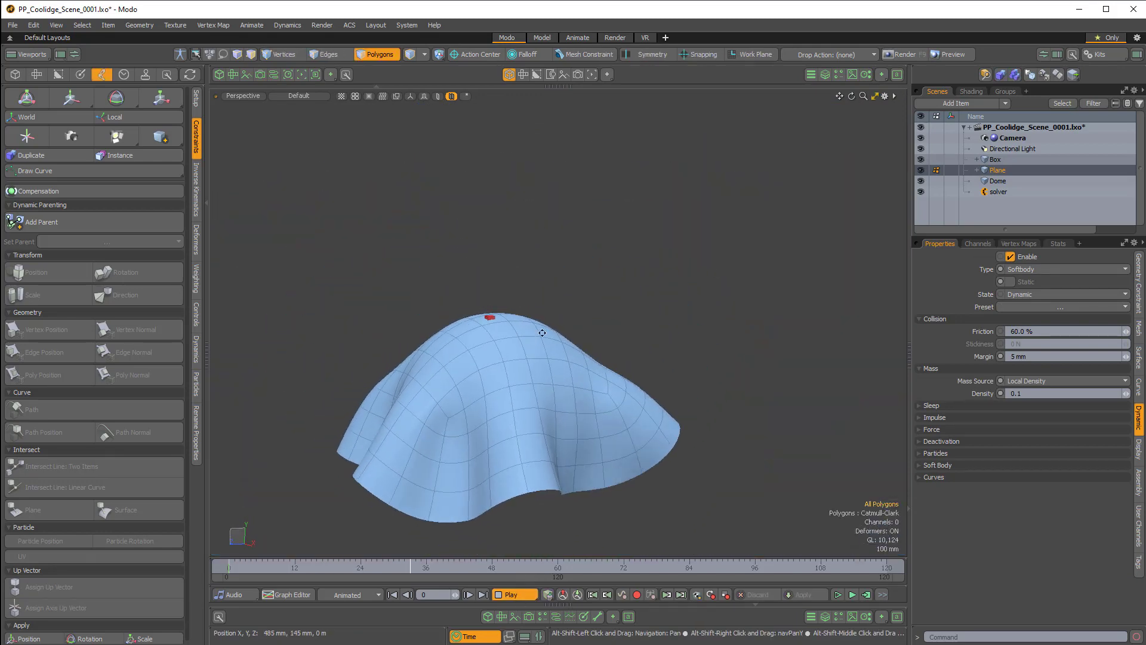
left_click_drag(474, 215, 489, 295, "alt")
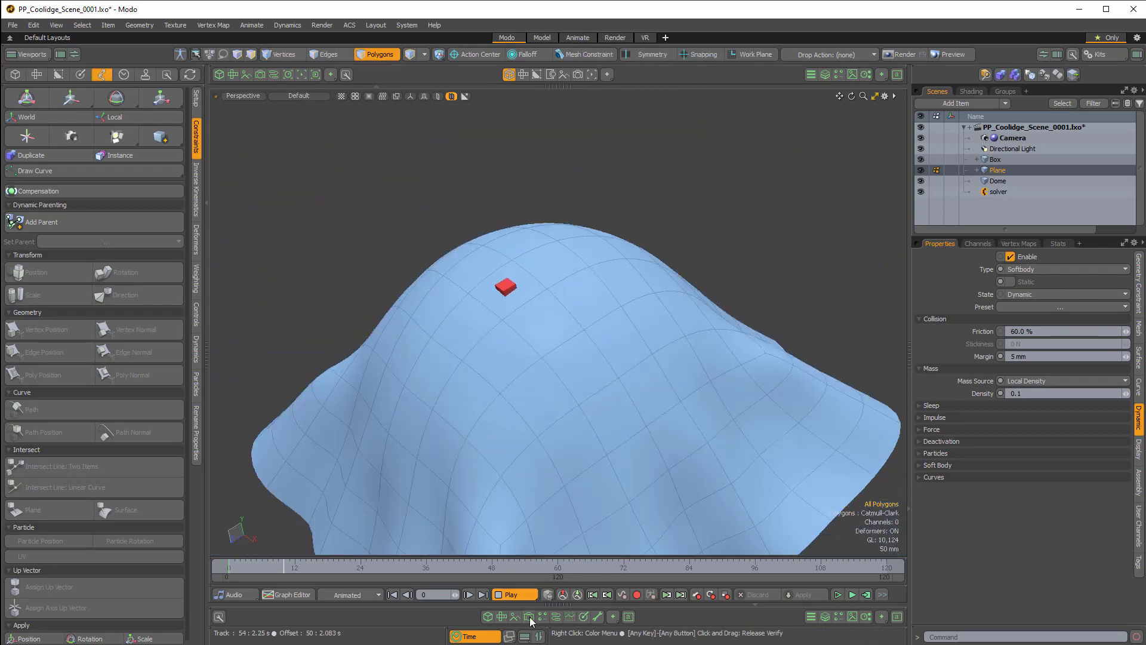
left_click(523, 595)
left_click_drag(660, 340, 614, 388, "alt")
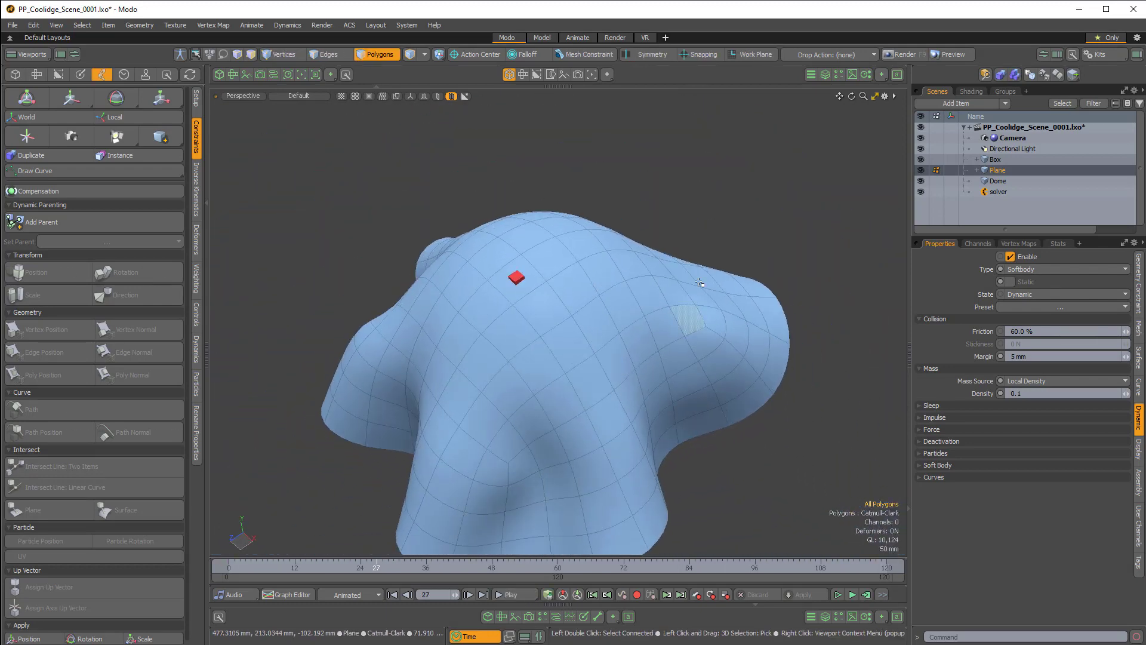
- Select one polygon near the draped plane's outer rim and examine its index number up close
left_click_drag(699, 281, 650, 221, "alt")
left_click_drag(717, 376, 617, 286, "alt+shift")
left_click(668, 304)
left_click_drag(618, 287, 570, 212, "alt")
left_click_drag(668, 341, 555, 241, "alt")
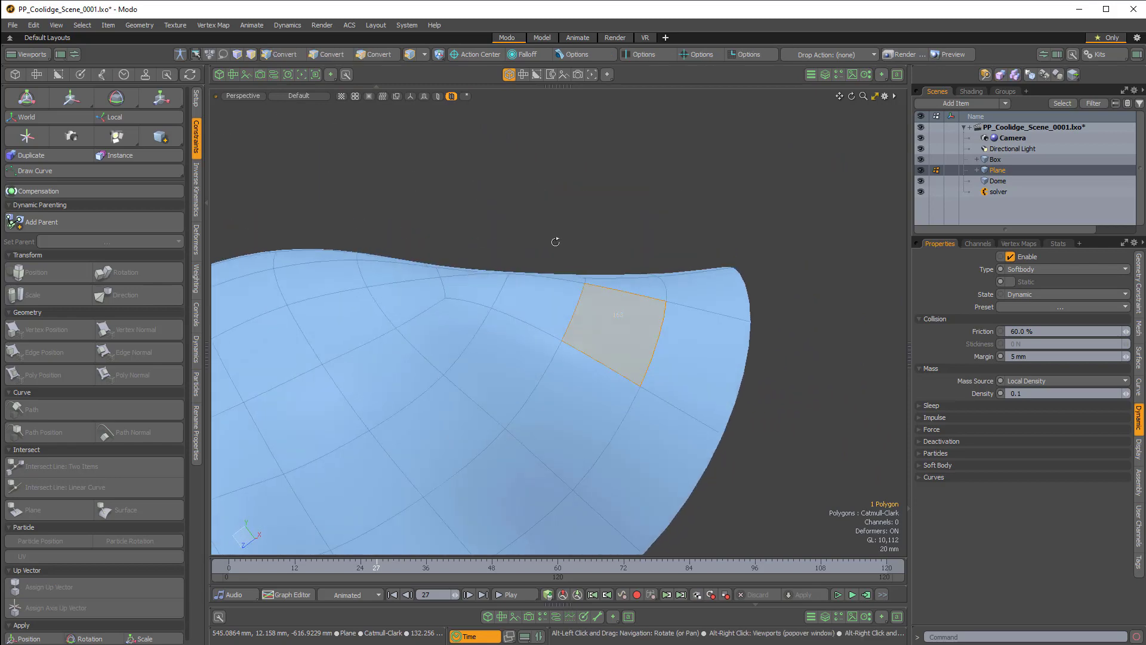
left_click_drag(615, 311, 583, 297, "ctrl+alt")
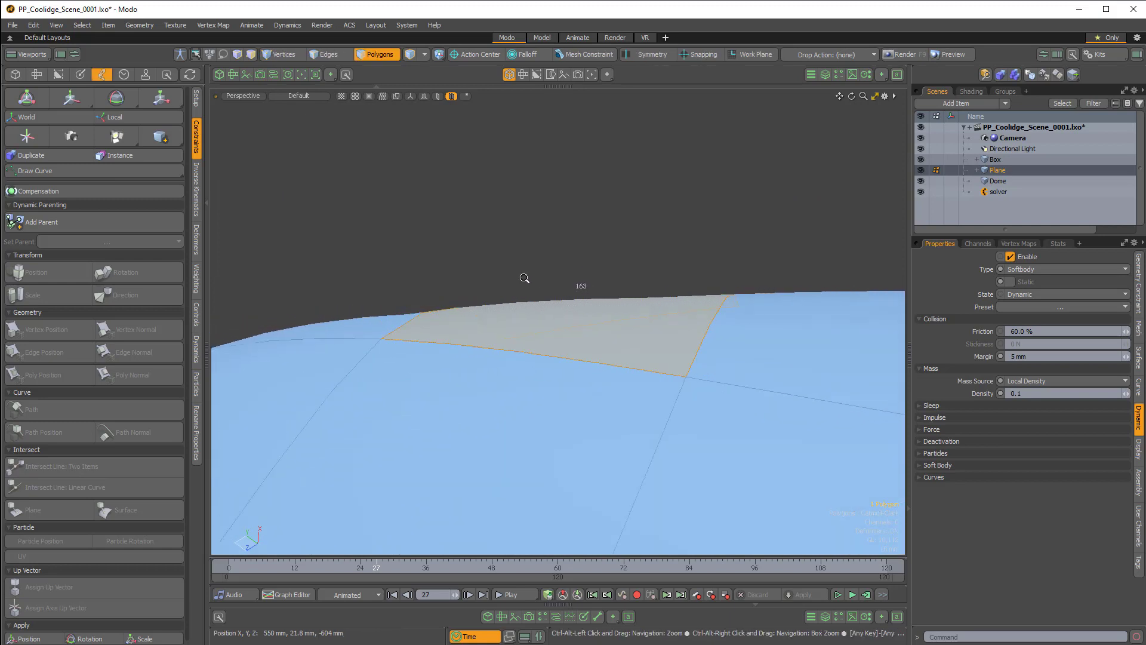
left_click_drag(524, 277, 607, 366, "ctrl+alt")
left_click_drag(620, 282, 621, 395, "ctrl+alt")
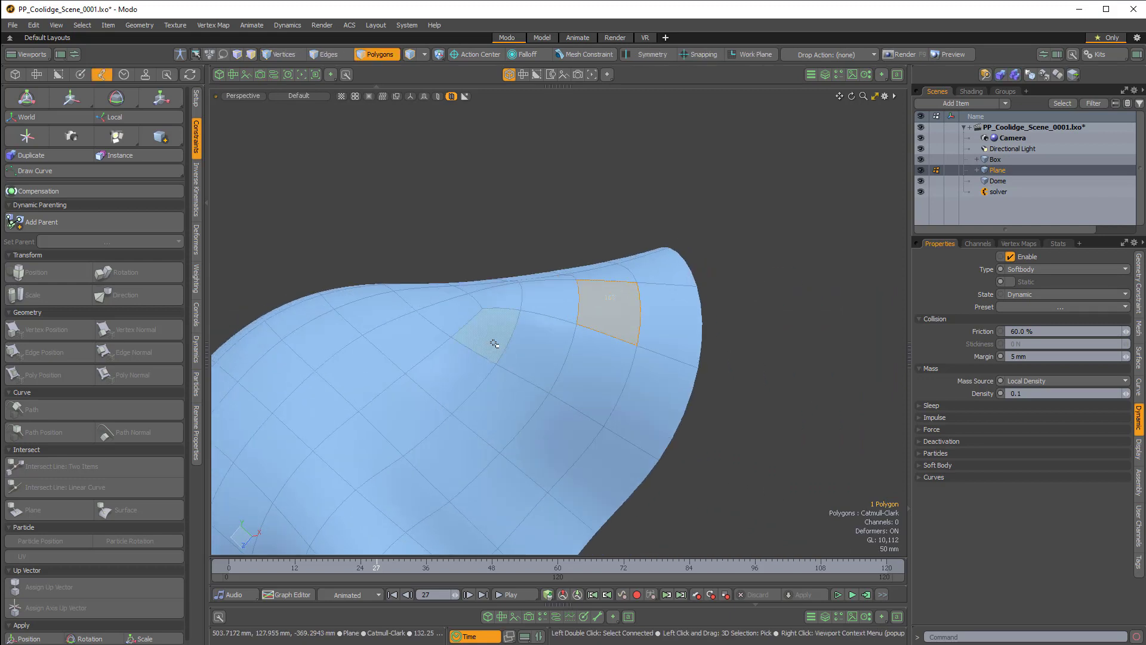
- Select a polygon closer to the box and check the Show Indices option in the 3D viewport properties
left_click(493, 341)
left_click_drag(494, 339, 693, 334, "ctrl+alt")
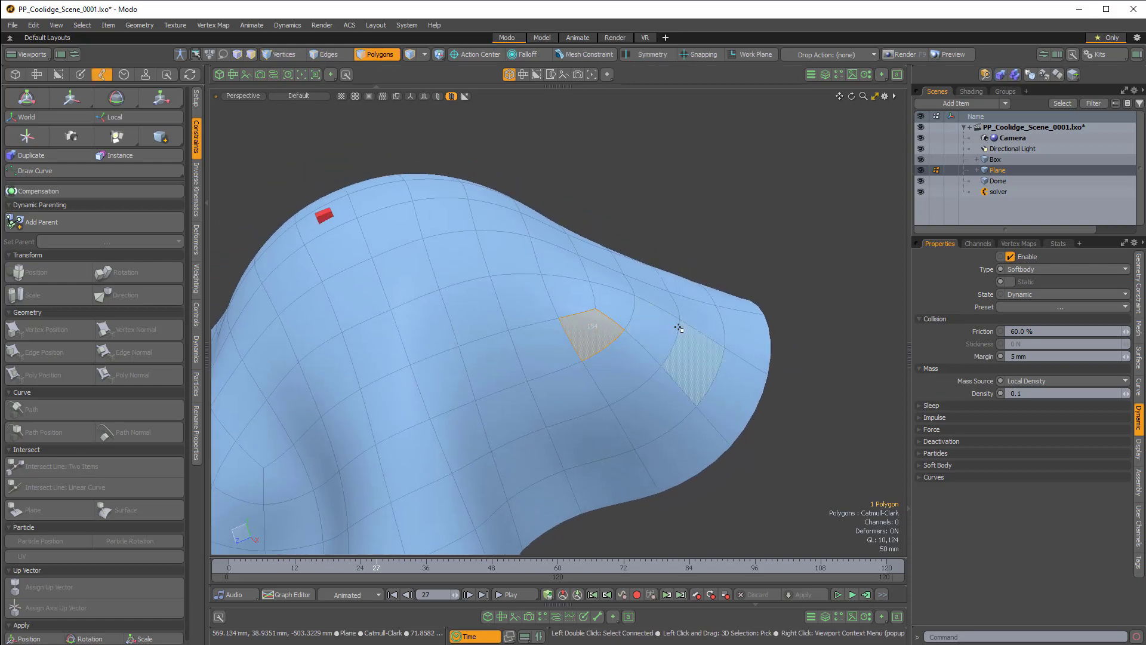
key("o")
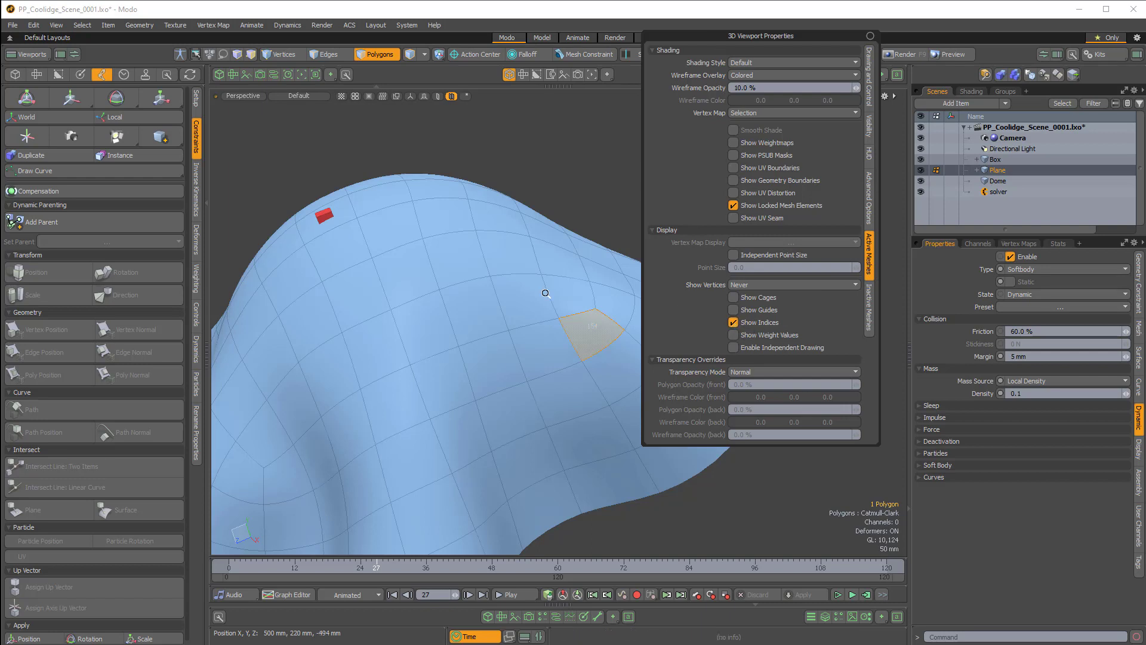
- Leave the viewport properties and reselect the polygon near the plane's outer rim
left_click_drag(546, 293, 586, 284, "alt+shift")
left_click(632, 361)
left_click_drag(631, 360, 626, 330, "alt")
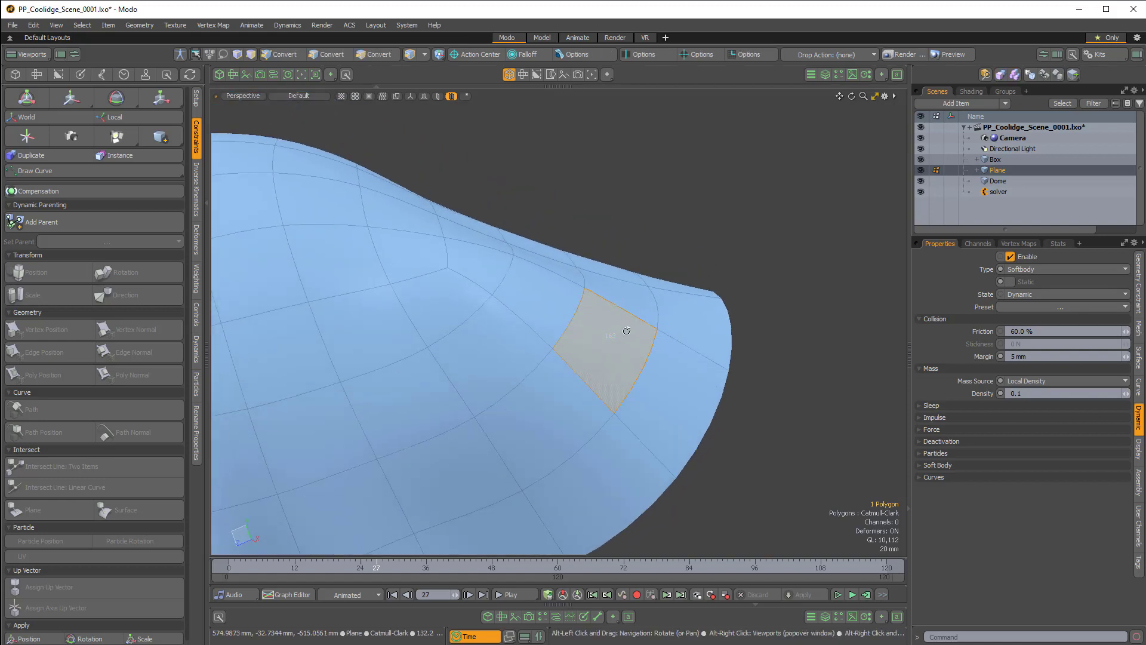
- Switch to vertex selection and examine the index numbers of individual vertices near the plane's rim
left_click_drag(744, 378, 733, 244, "alt")
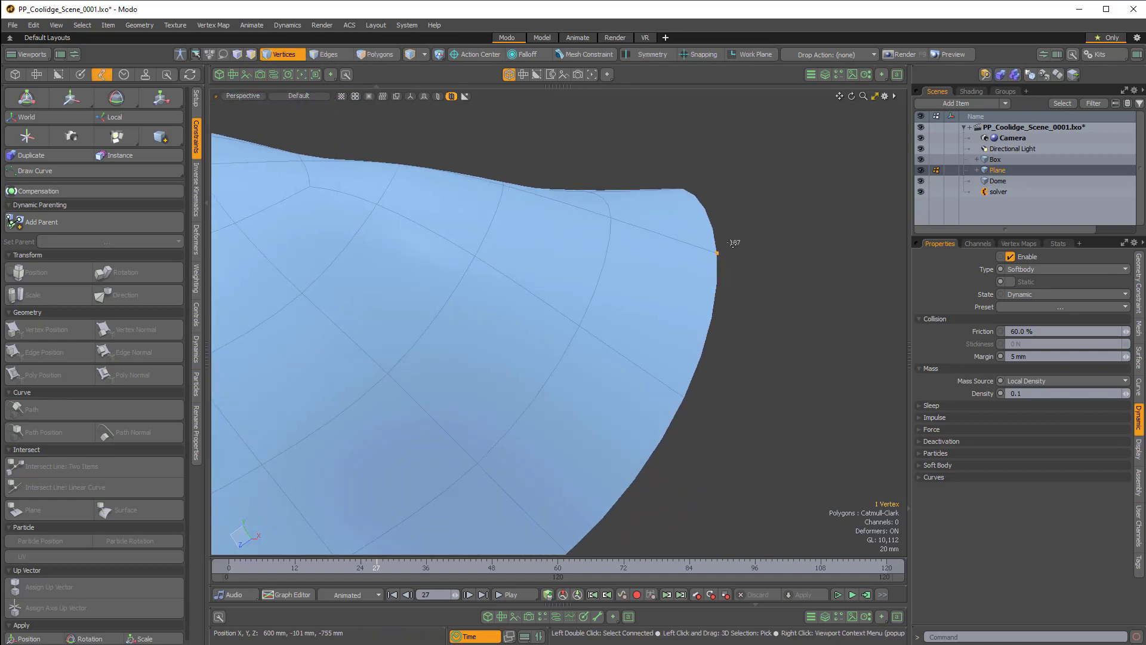
scroll(719, 414, "down", 4)
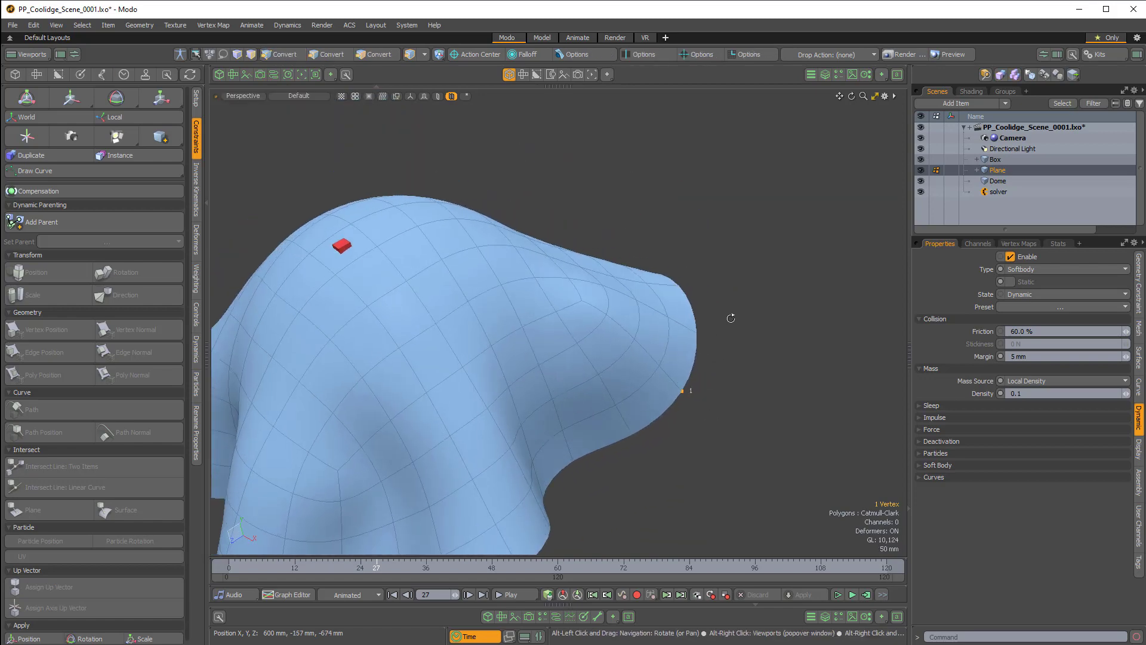
left_click_drag(729, 317, 652, 402, "alt")
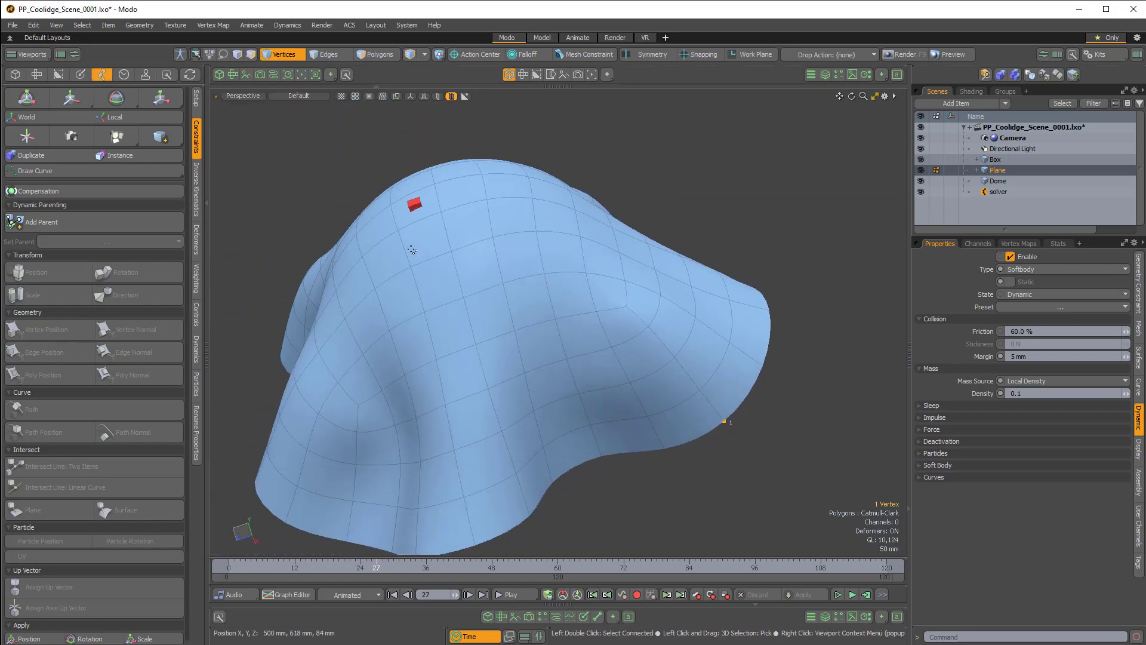
left_click_drag(411, 250, 756, 308, "alt")
scroll(752, 360, "up", 2)
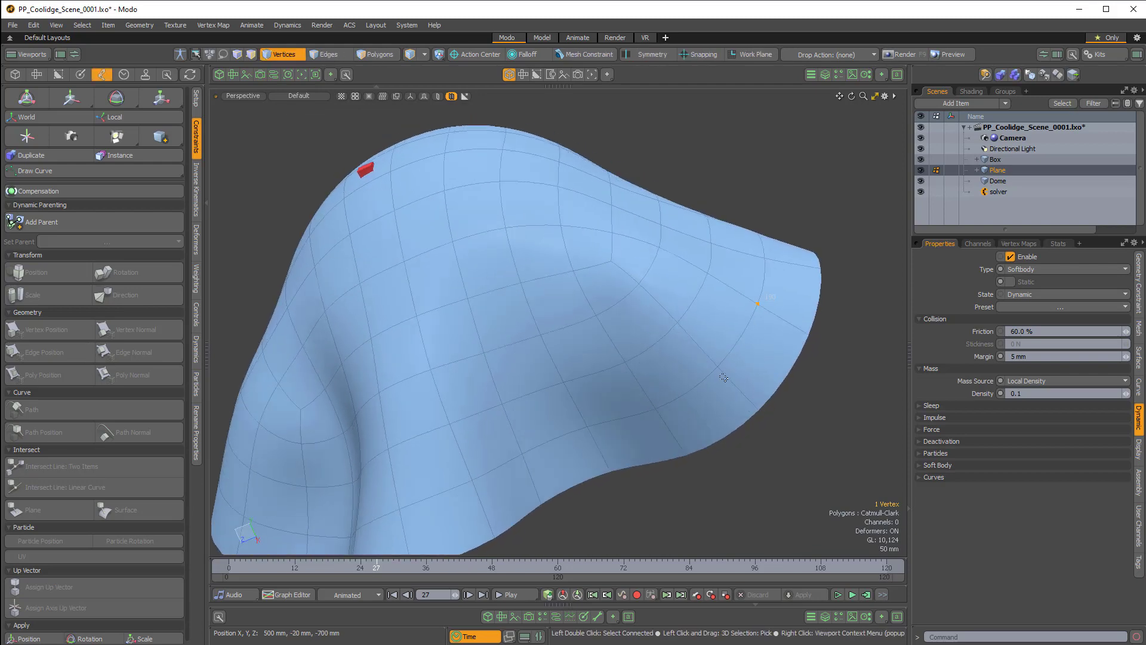
left_click_drag(717, 363, 719, 335, "alt")
- Return to polygon selection with the single polygon near the outer rim selected
key("Escape")
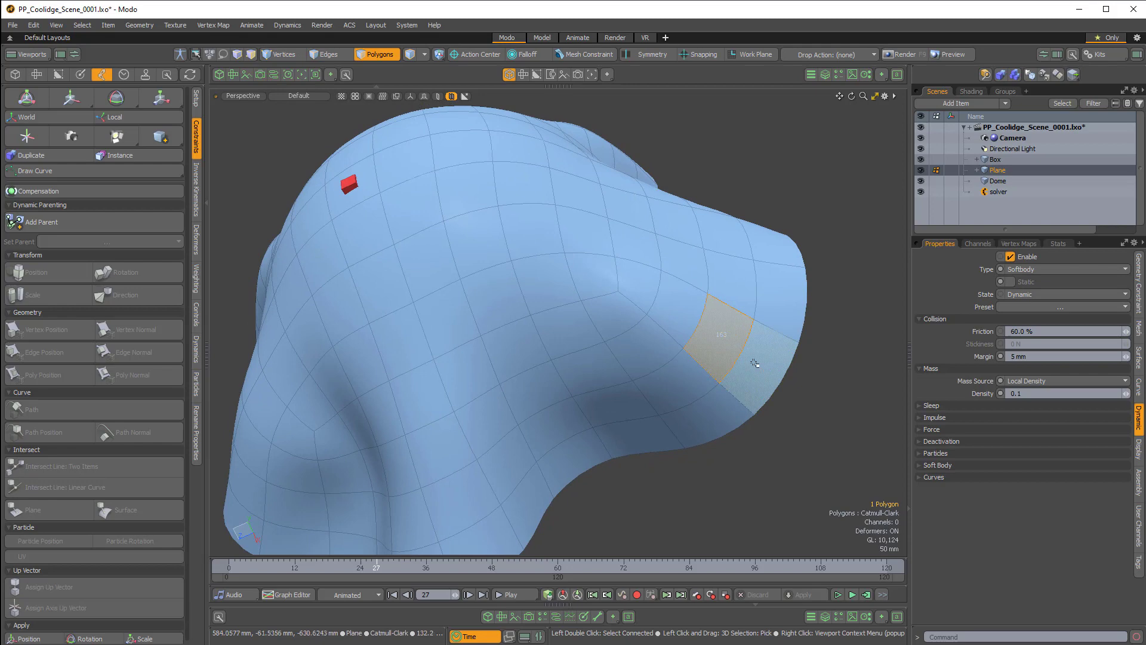
left_click_drag(801, 438, 730, 388, "alt")
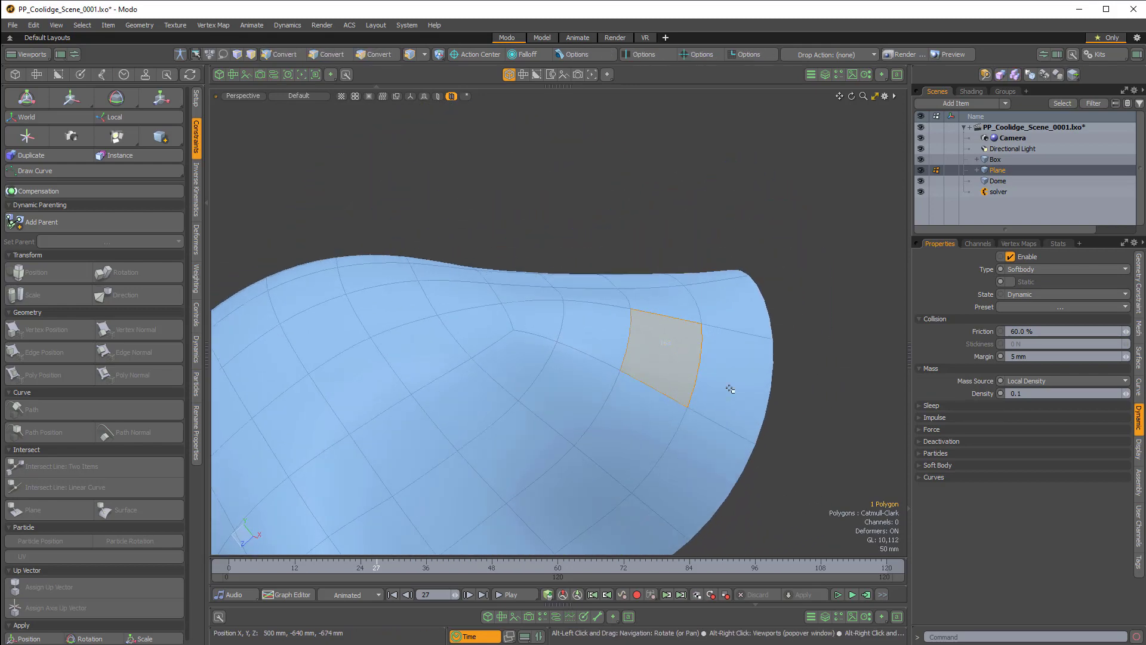
right_click(749, 403, "alt")
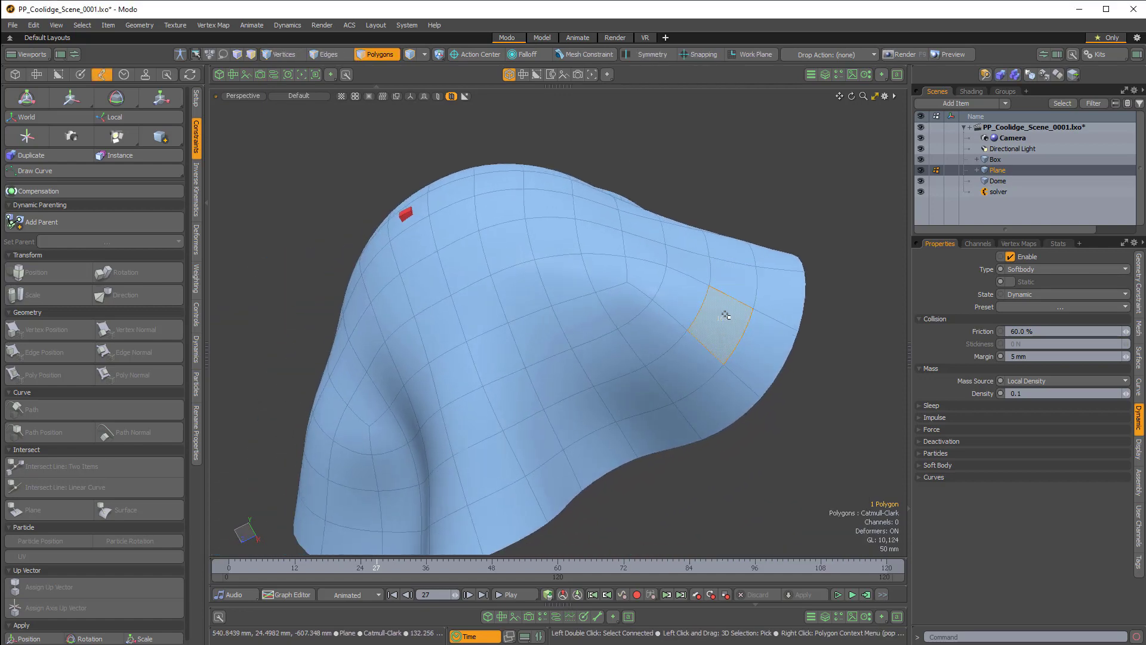
- Examine the index numbers of individual plane polygons in the statistics info list, ending on the one near the outer rim
left_click(1058, 244)
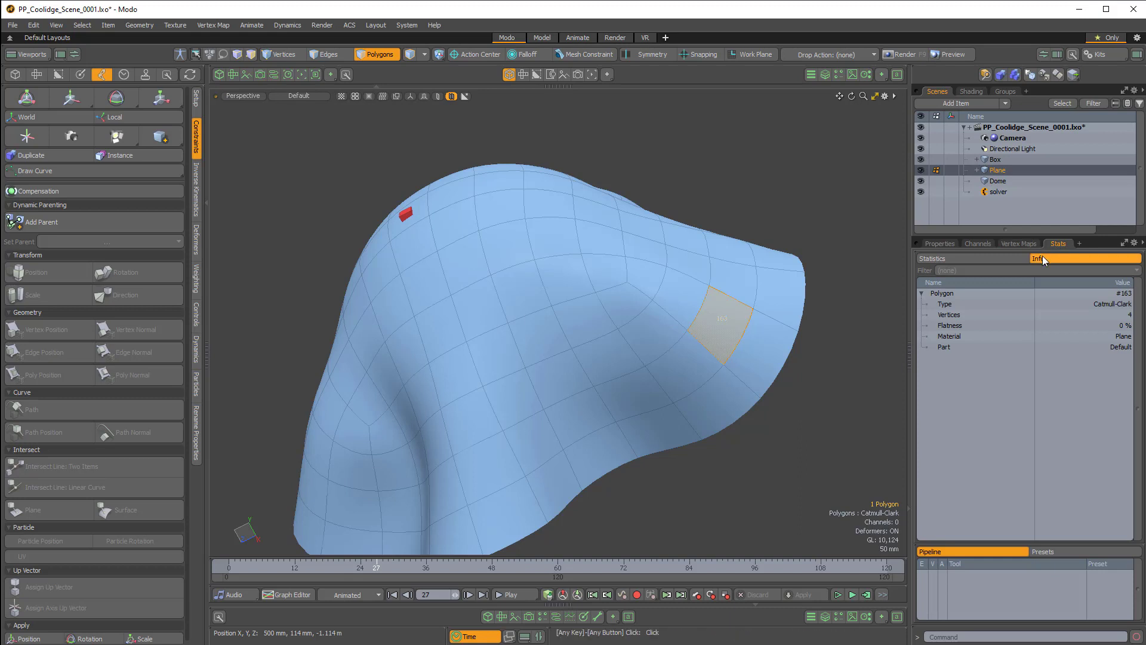
left_click(977, 262)
left_click(1042, 260)
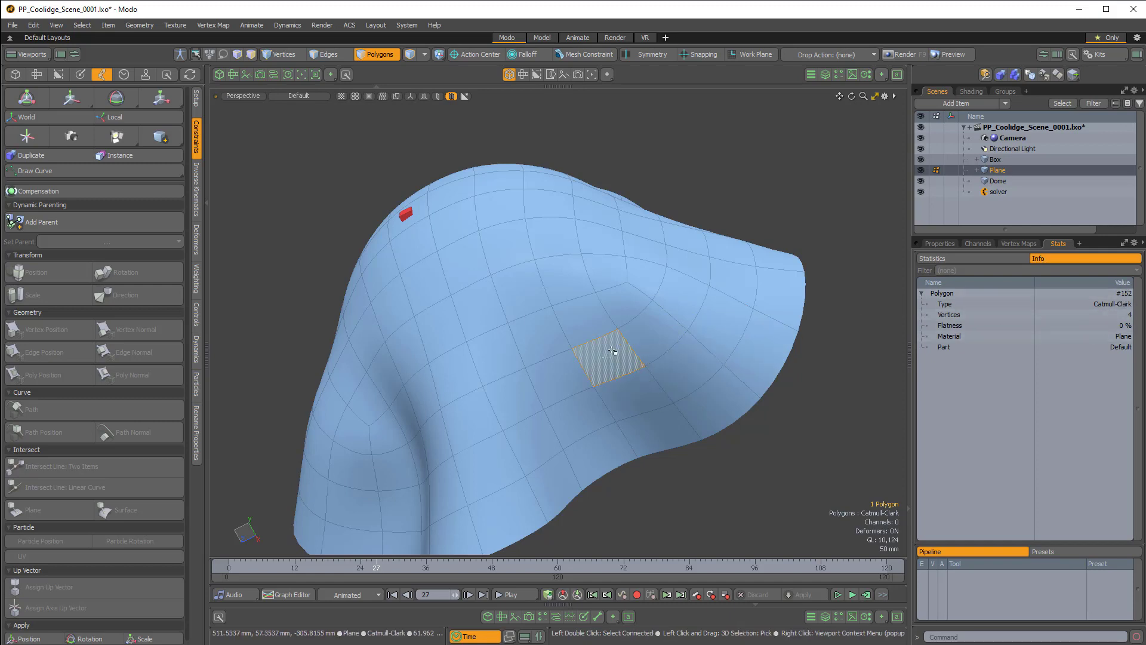
left_click(543, 244)
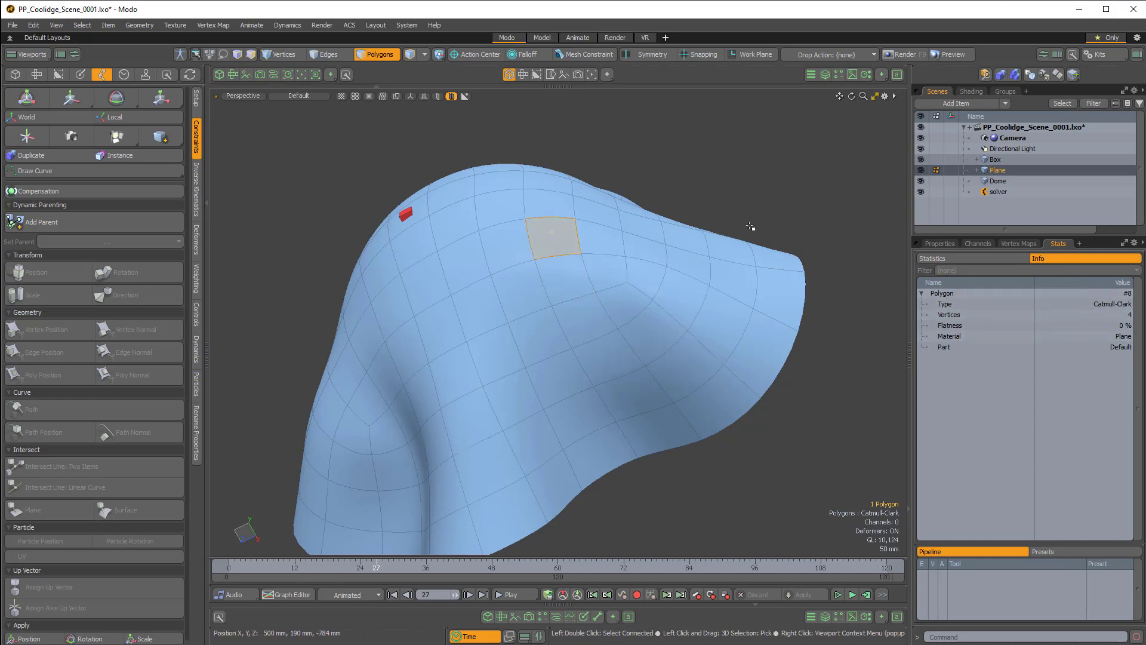
left_click_drag(807, 302, 728, 292, "alt")
middle_click_drag(690, 310, 845, 294)
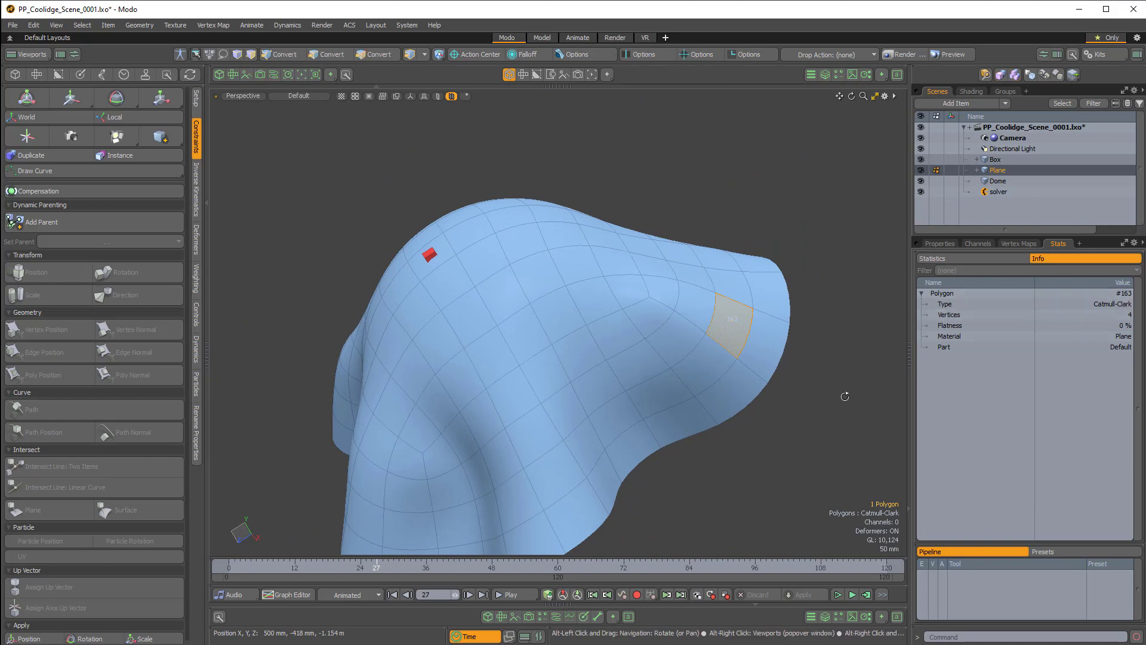
left_click_drag(834, 388, 794, 386, "alt")
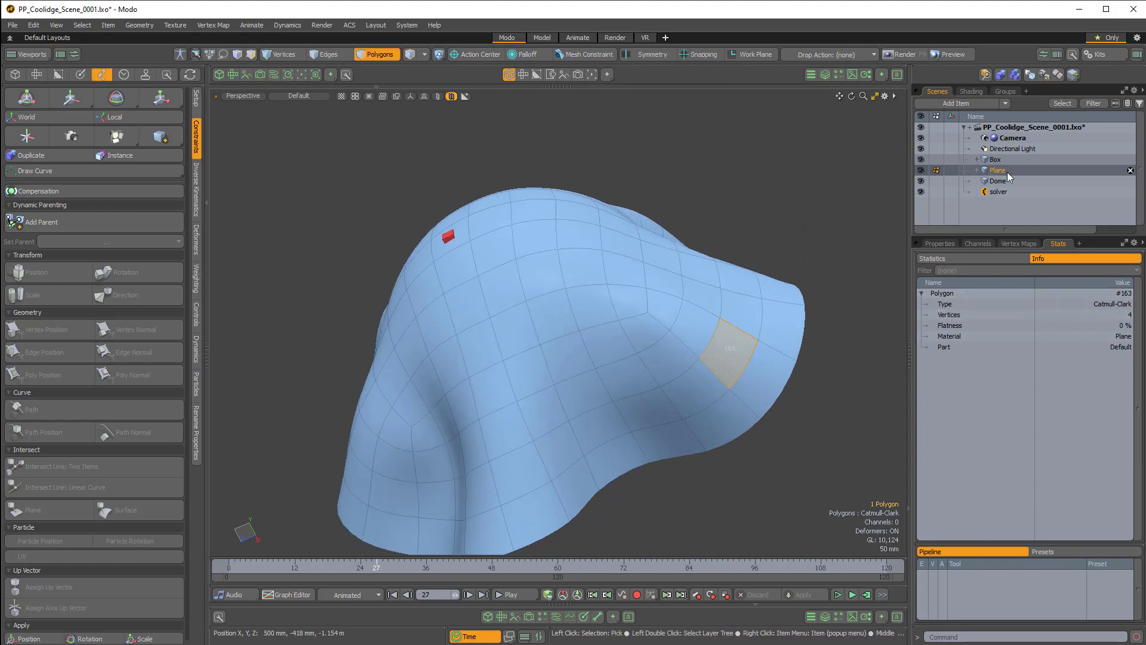
- Expand the box item and open the properties of its Polygon Position: Plane constraint
left_click(977, 160)
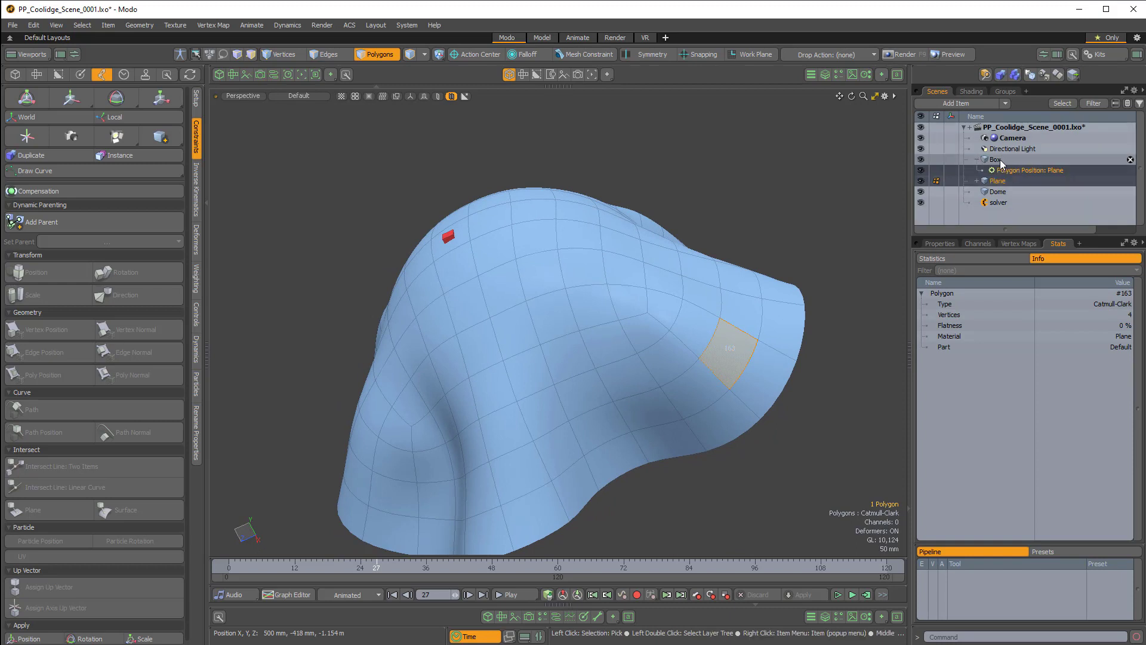
left_click(995, 160)
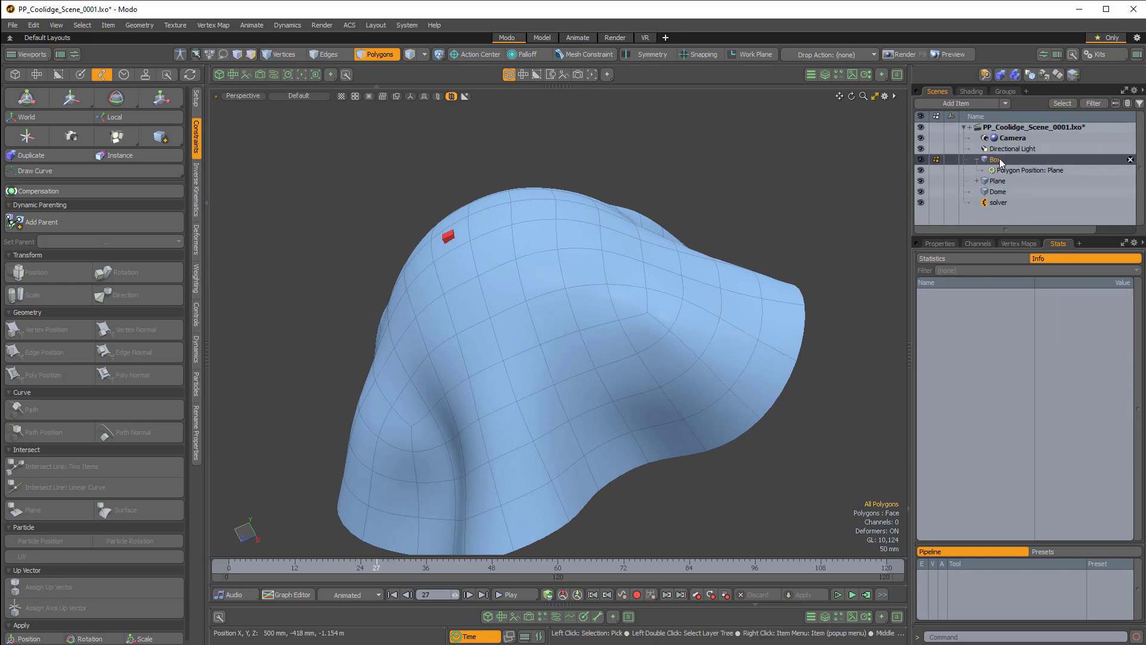
left_click(1028, 171)
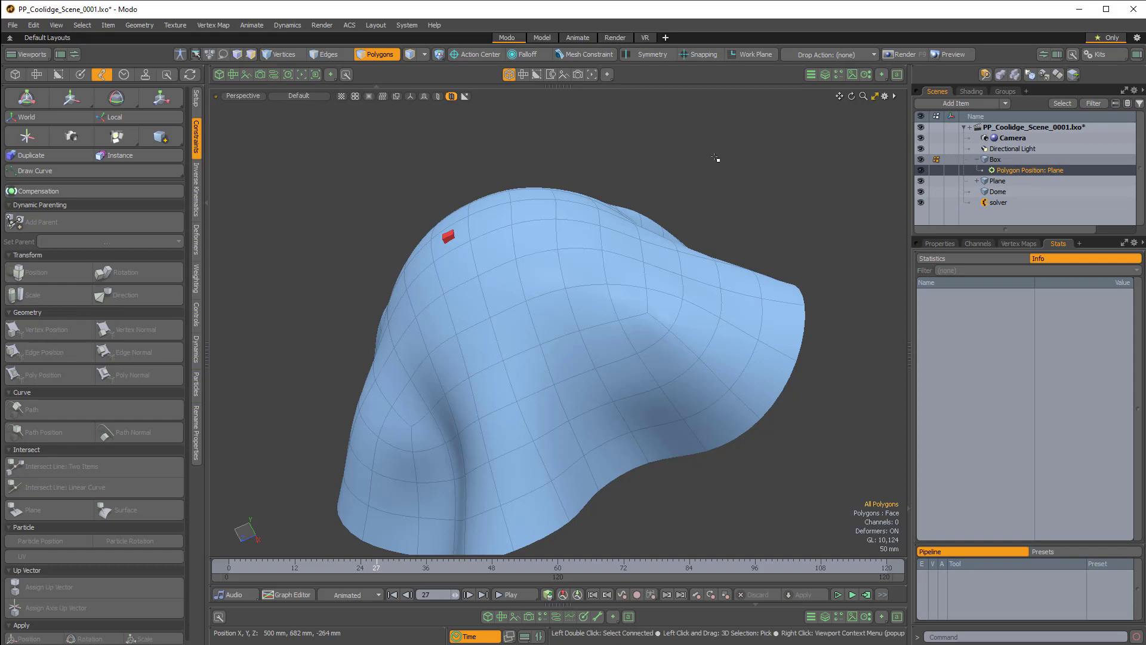
left_click(942, 244)
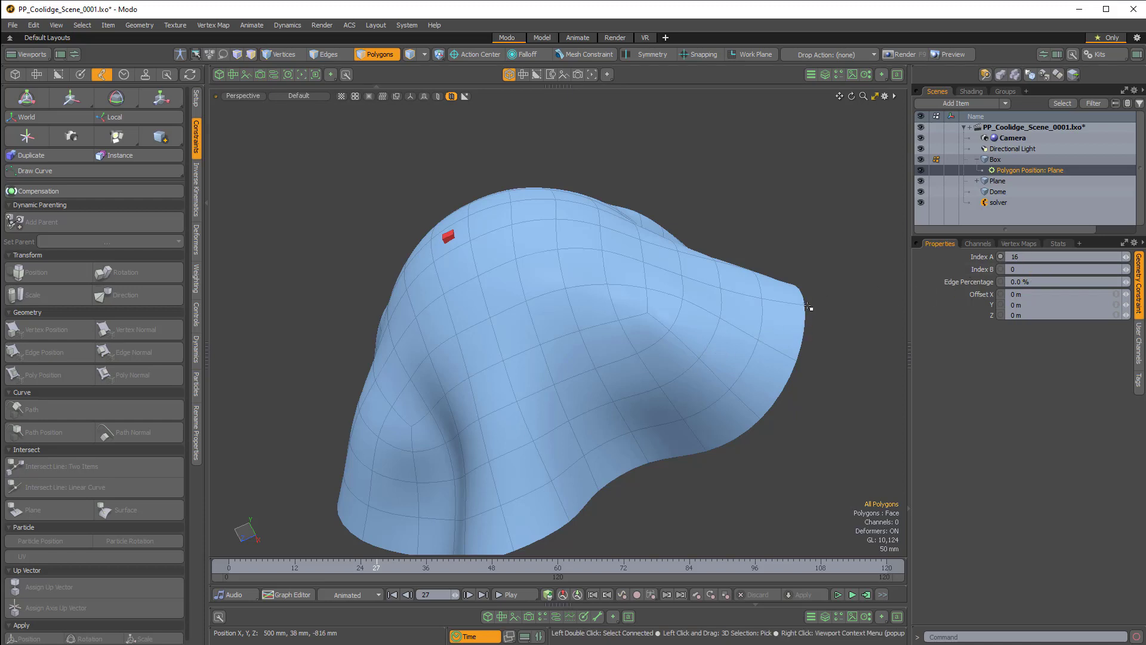
- Select the plane item and reselect its single polygon near the outer rim, keeping the constraint's properties in view
key("5")
left_click(733, 347, "shift")
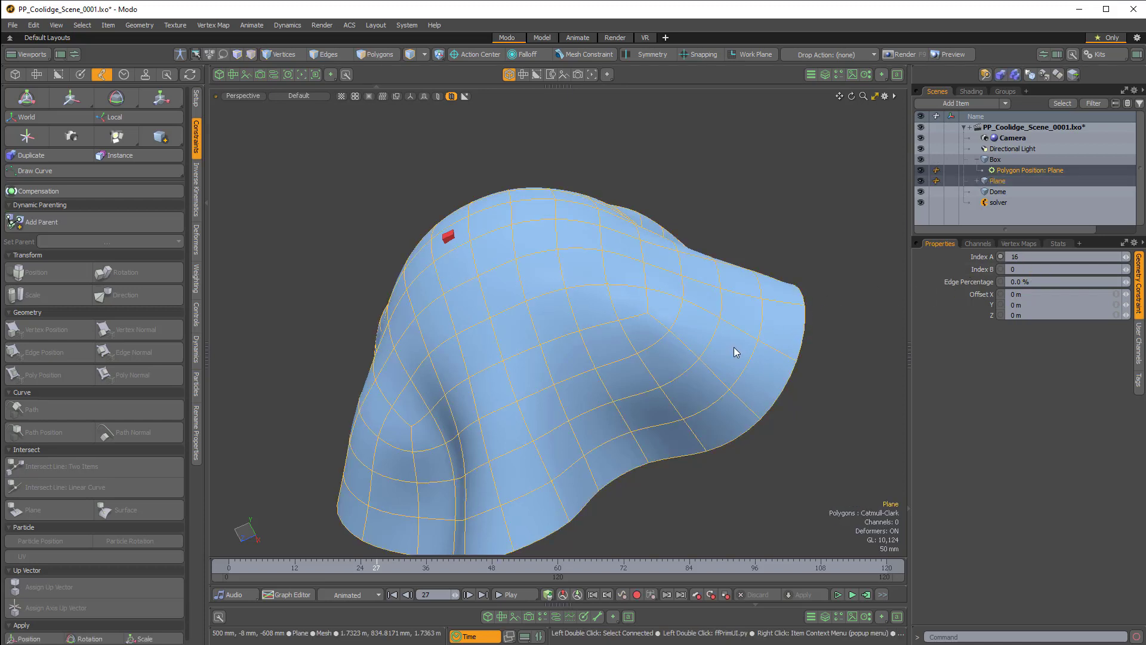
key("3")
left_click(732, 346)
mouse_move(798, 306)
left_mouse_down("alt")
mouse_move(797, 292)
mouse_move(671, 266)
mouse_move(617, 330)
mouse_move(714, 336)
mouse_move(704, 256)
mouse_move(750, 333)
mouse_move(776, 311)
left_mouse_up("alt")
scroll(716, 280, "up", 2)
scroll(674, 326, "up", 3)
- Set Index A of the Polygon Position: Plane constraint to 163
left_click(1013, 170)
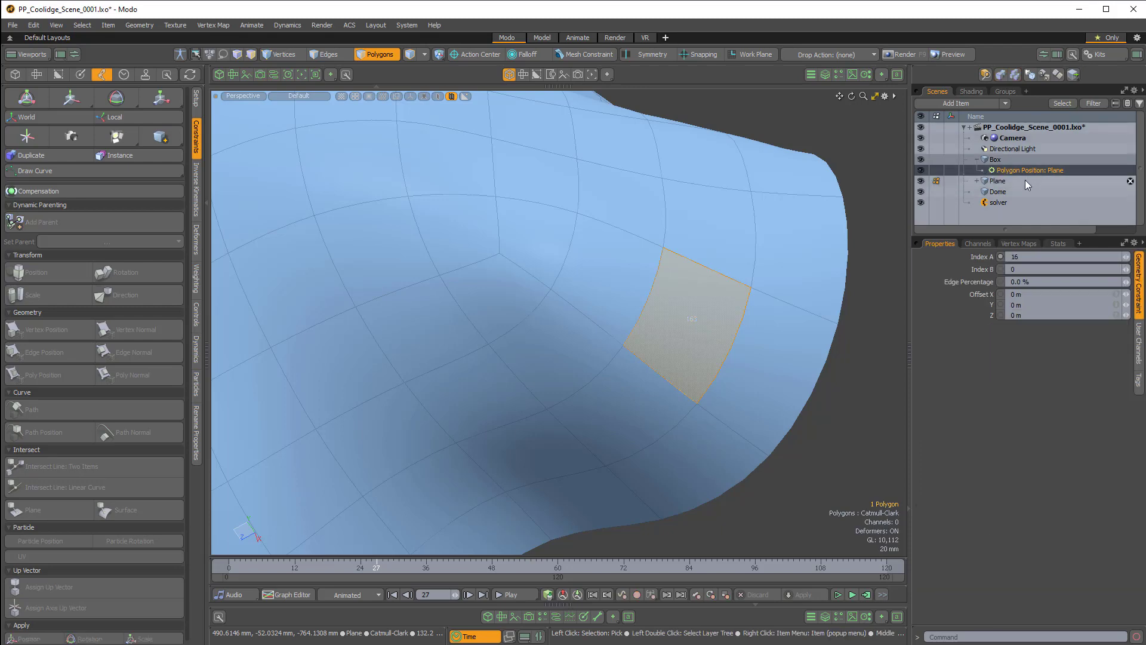
left_click(1027, 256)
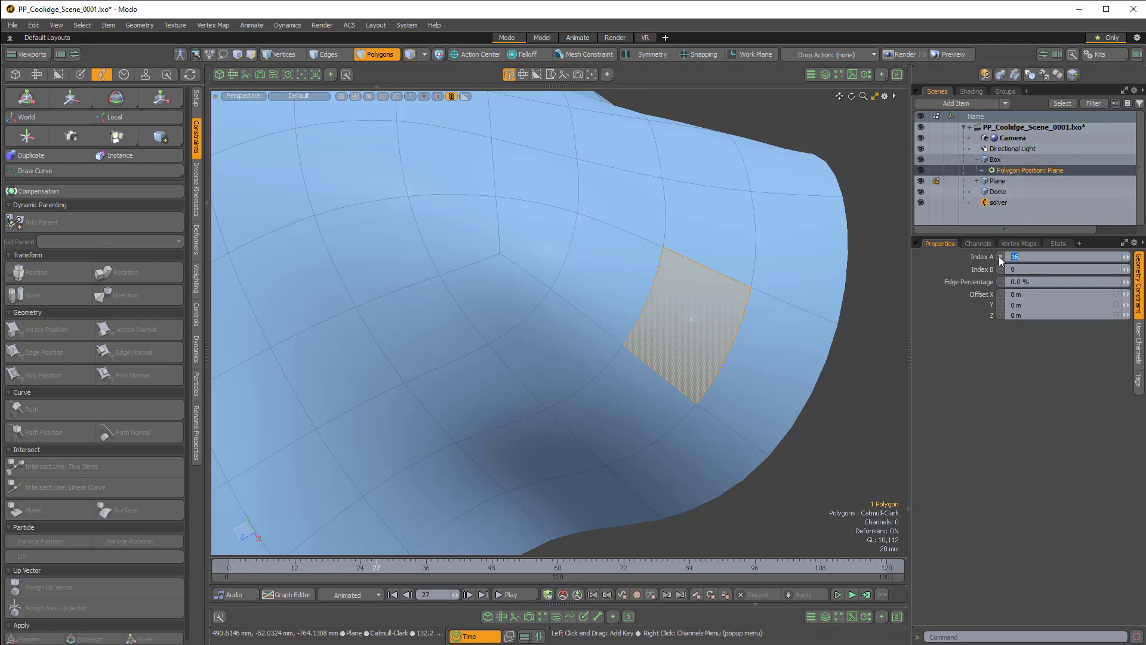
key("Return")
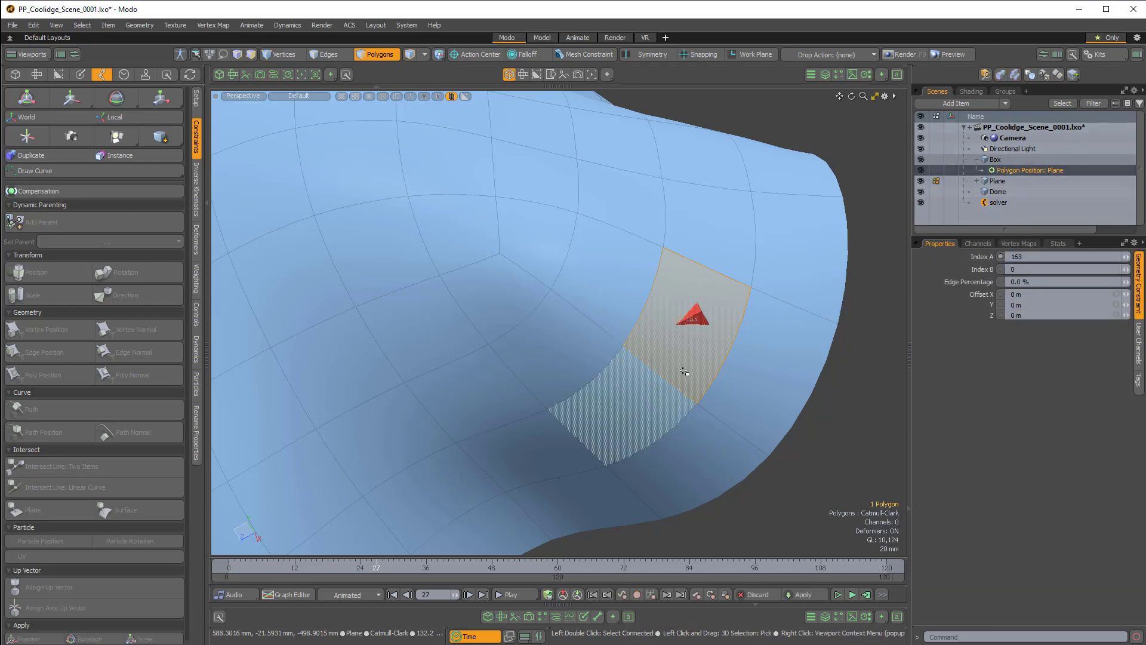
- Rewind the timeline to frame 0, play the soft body simulation to watch the box on its polygon, and stop playback
scroll(682, 406, "down", 3)
left_click_drag(692, 447, 508, 600, "alt")
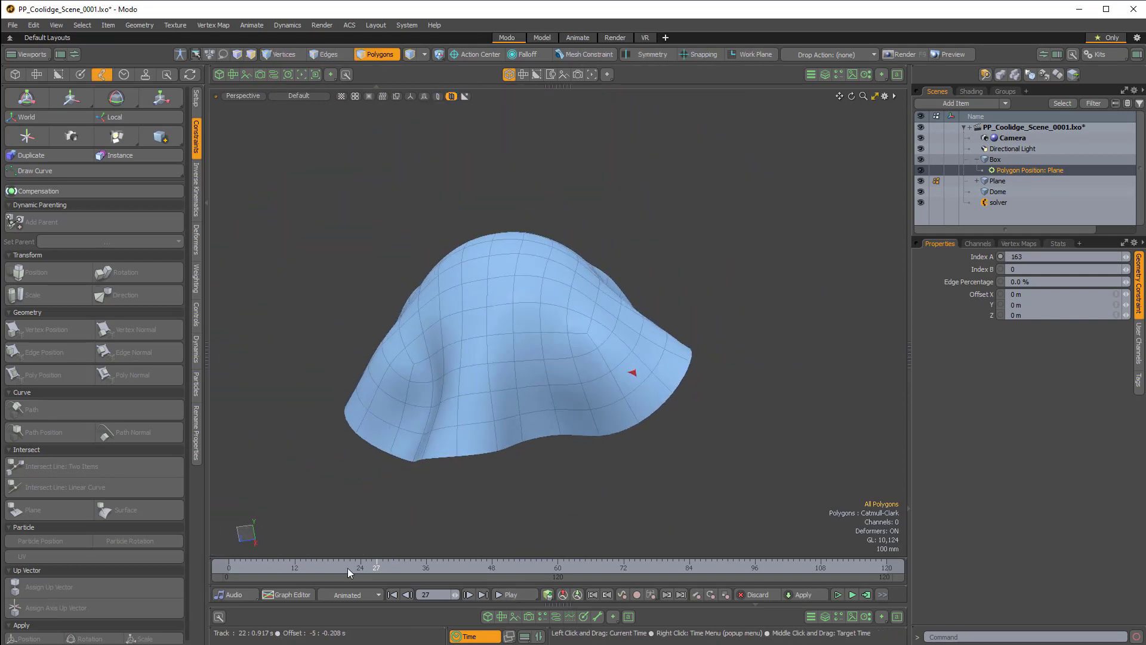
left_click_drag(349, 572, 229, 572)
left_click(512, 595)
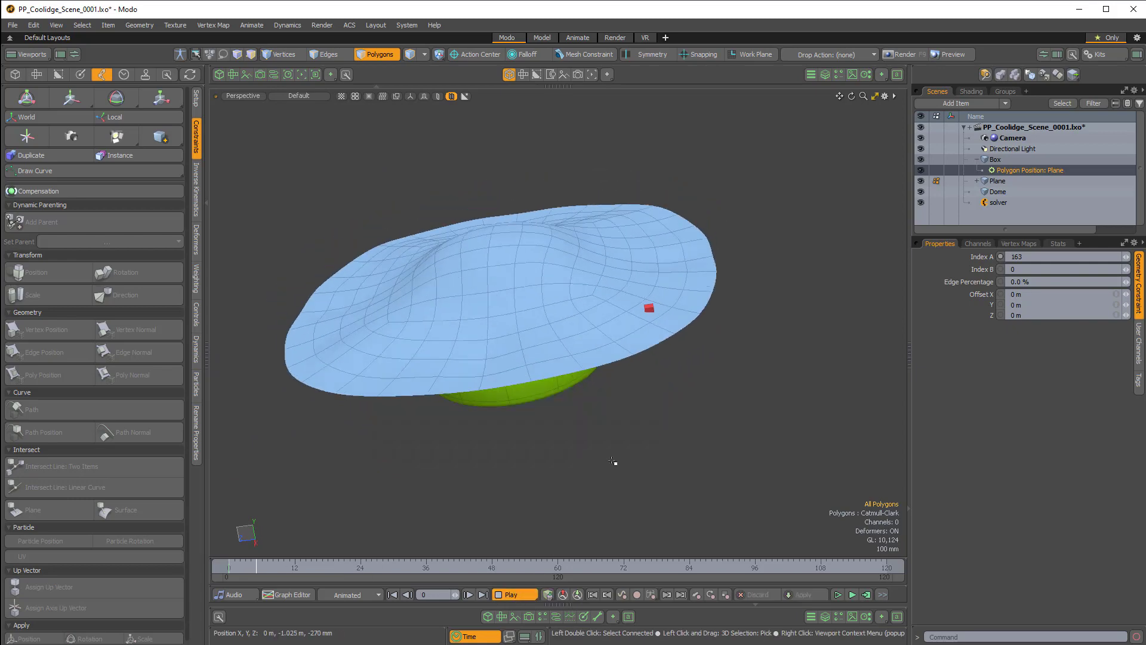
left_click_drag(591, 426, 702, 392, "ctrl+alt")
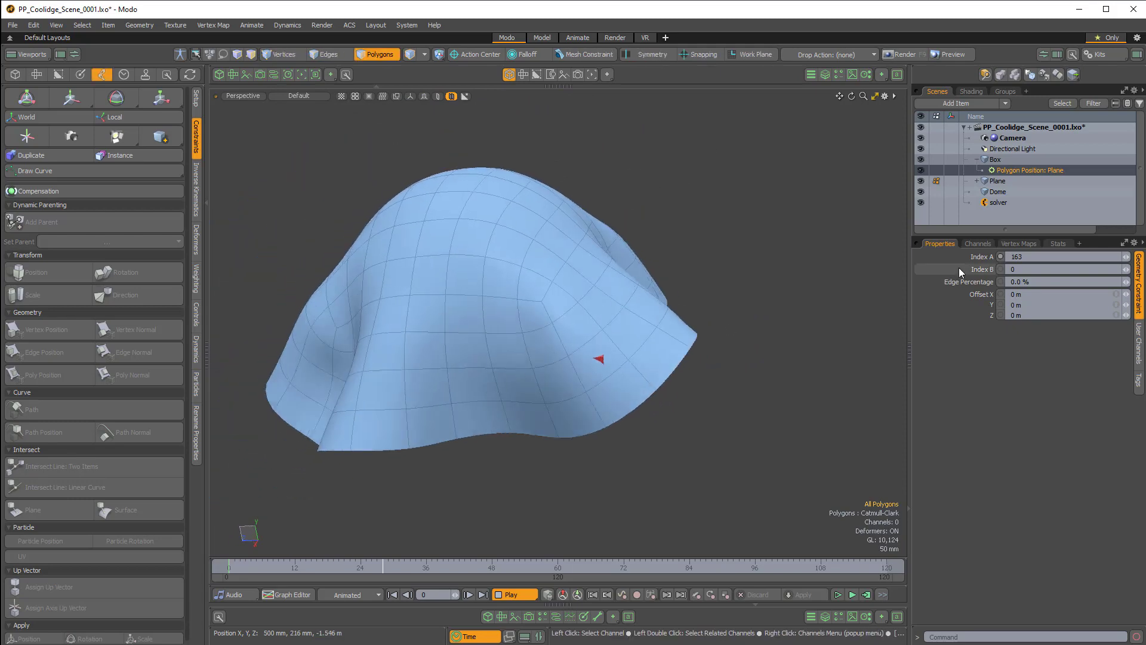
left_click(525, 596)
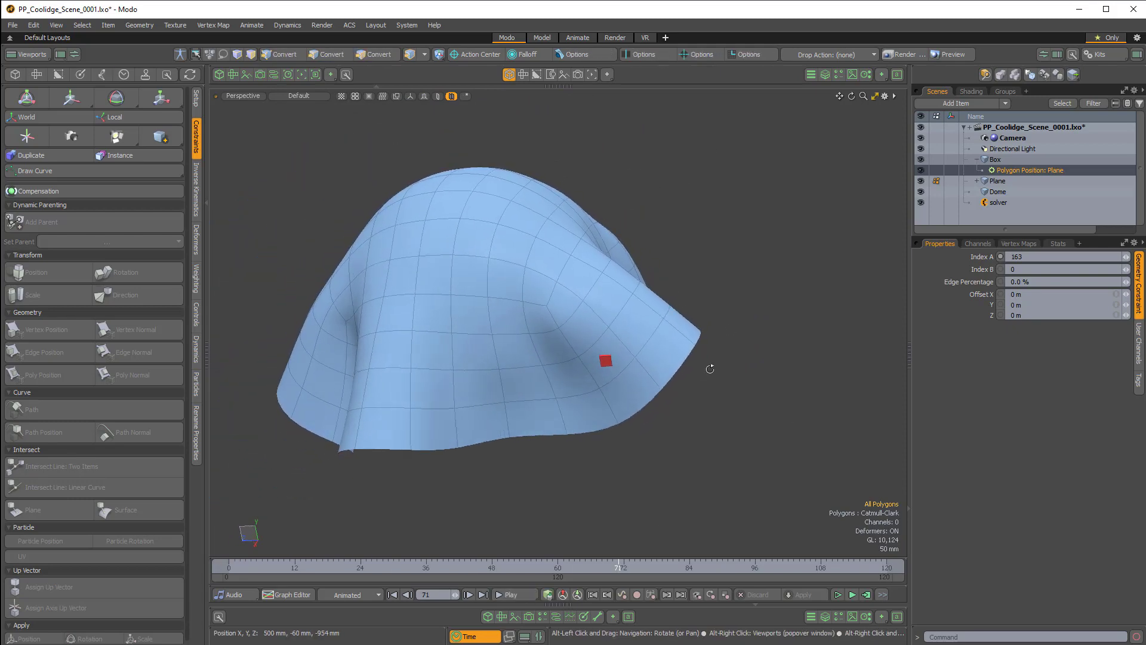
- Select the box and then the plane, and add a Poly Normal constraint between them
scroll(711, 369, "up", 2)
left_click_drag(712, 369, 718, 328, "alt")
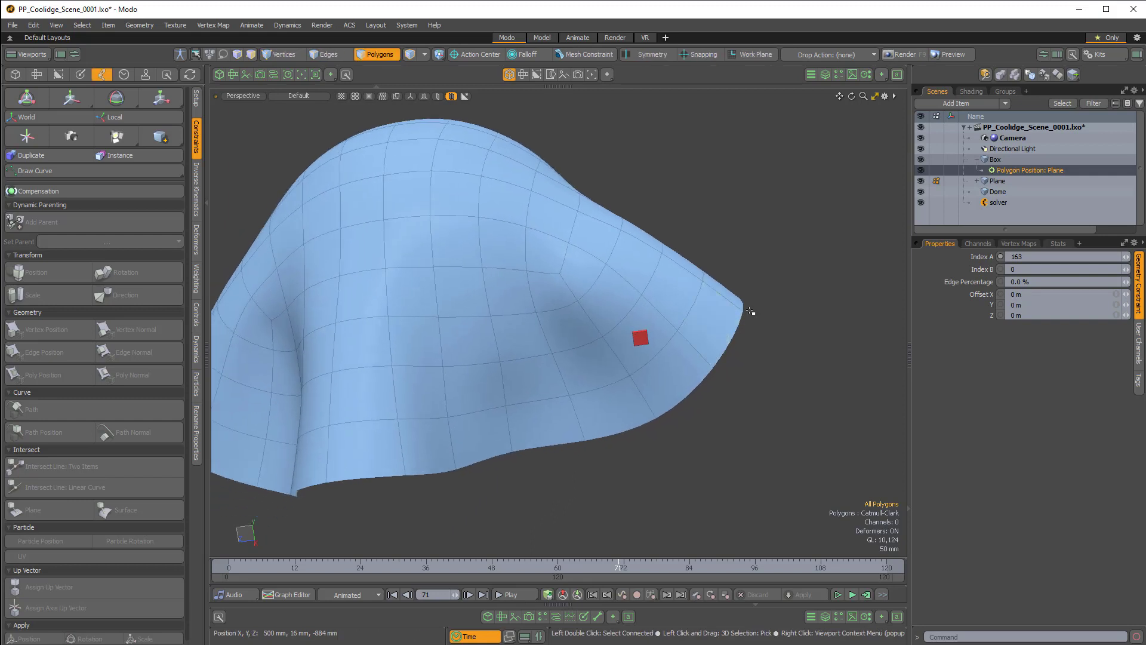
left_click(642, 335)
left_click(647, 319, "shift")
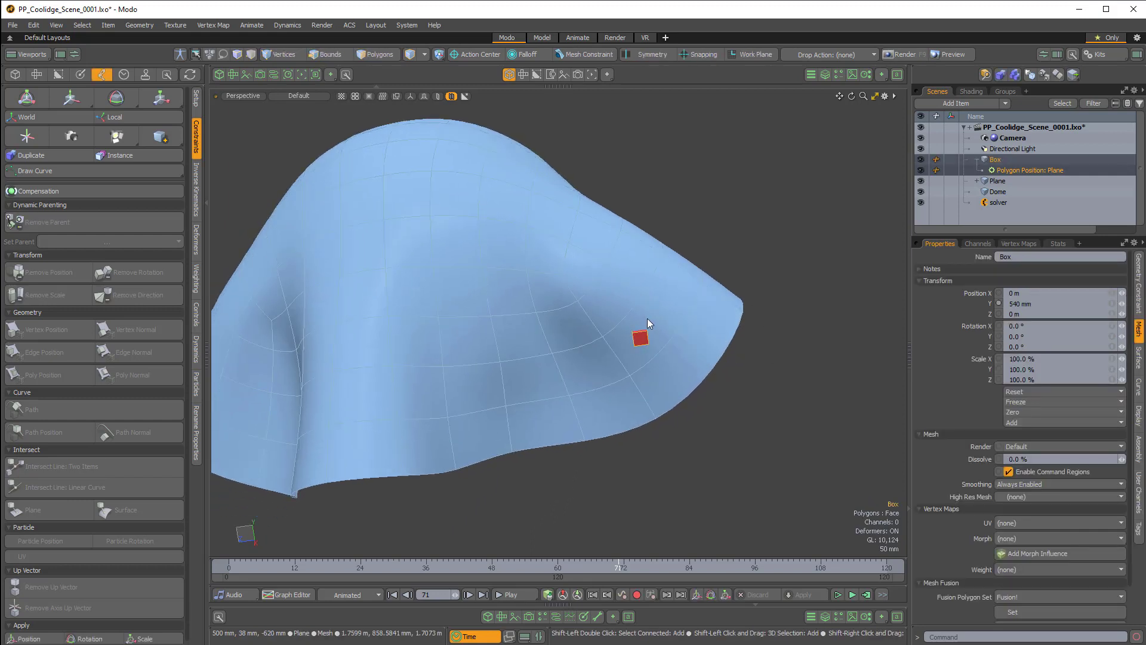
left_click(666, 326, "shift")
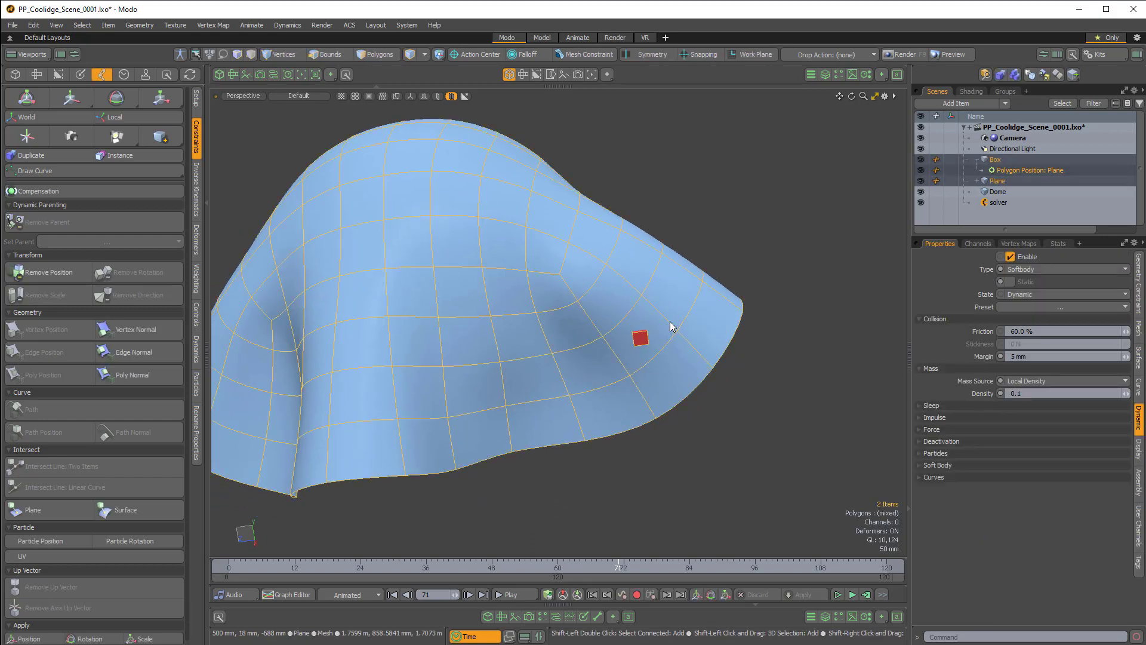
left_click(135, 375)
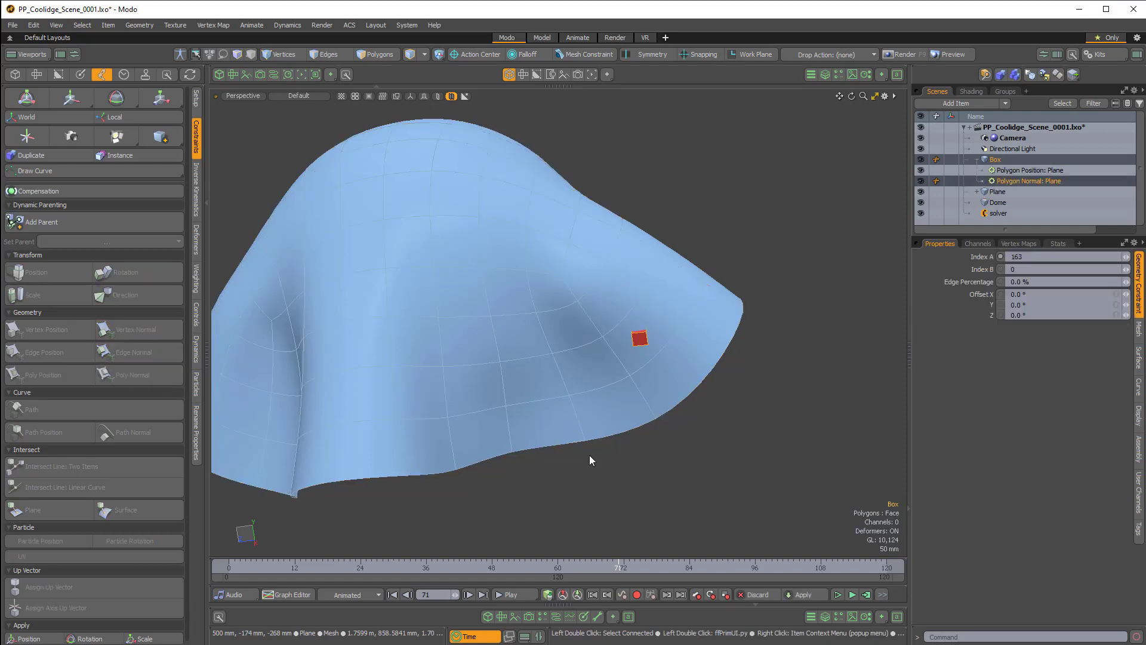
- Replay the simulation from frame 0, examine up close how the box aligns to the moving surface, and stop playback
left_click_drag(344, 567, 225, 567)
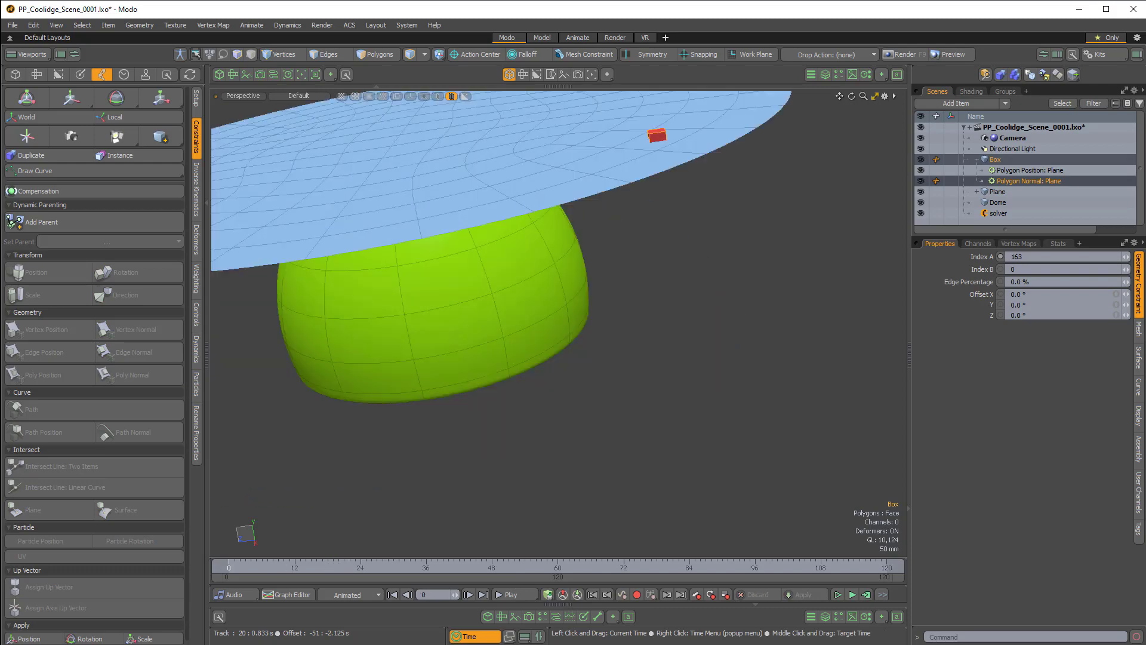
scroll(768, 341, "down", 3)
left_click_drag(768, 340, 563, 384, "alt")
left_click(524, 594)
scroll(655, 440, "up", 3)
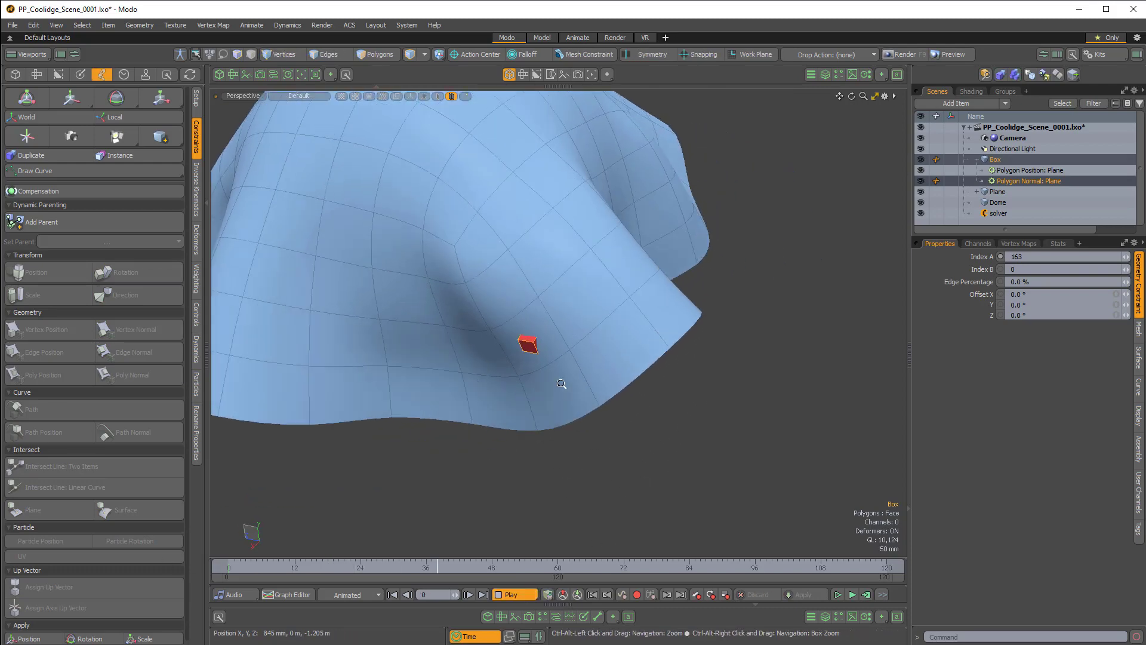
scroll(532, 333, "up", 3)
left_click_drag(532, 333, 657, 271, "alt")
mouse_move(605, 333)
left_mouse_down("alt")
mouse_move(601, 350)
mouse_move(642, 271)
mouse_move(639, 351)
mouse_move(550, 364)
mouse_move(647, 335)
mouse_move(601, 332)
left_mouse_up("alt")
left_click_drag(693, 415, 591, 436, "ctrl+alt")
left_click(517, 596)
left_click_drag(771, 403, 723, 376, "ctrl+alt")
left_click_drag(722, 376, 735, 385, "alt+shift")
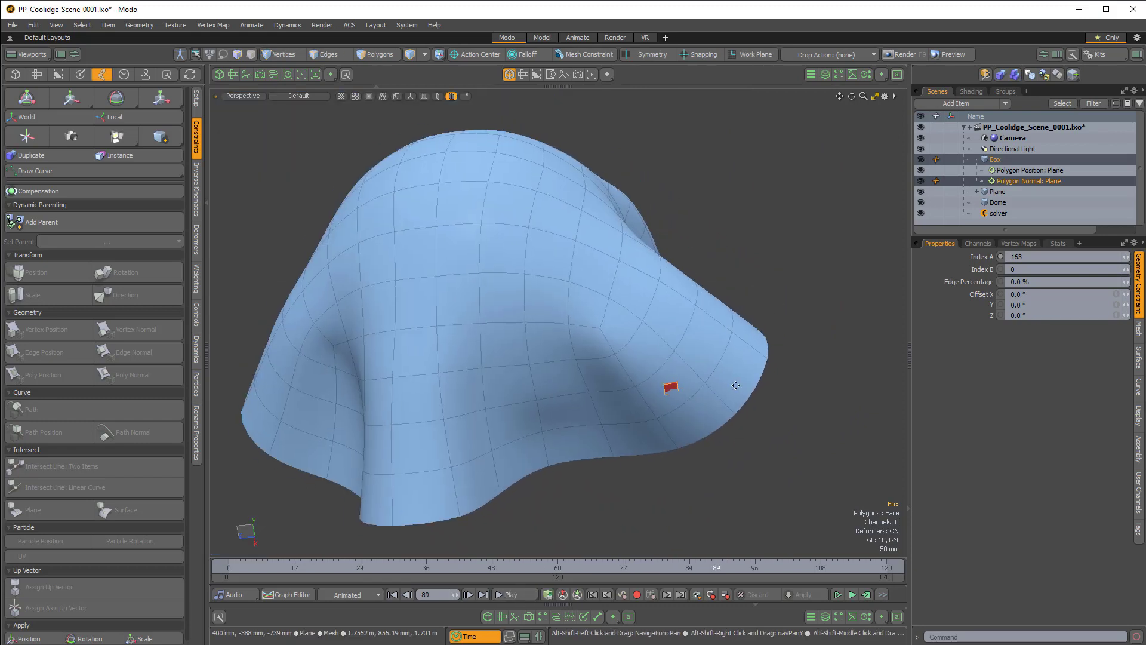
- Compare the properties of the box's Polygon Position and Polygon Normal constraints and view the box on the draped plane
left_click(1032, 181)
left_click(1039, 171)
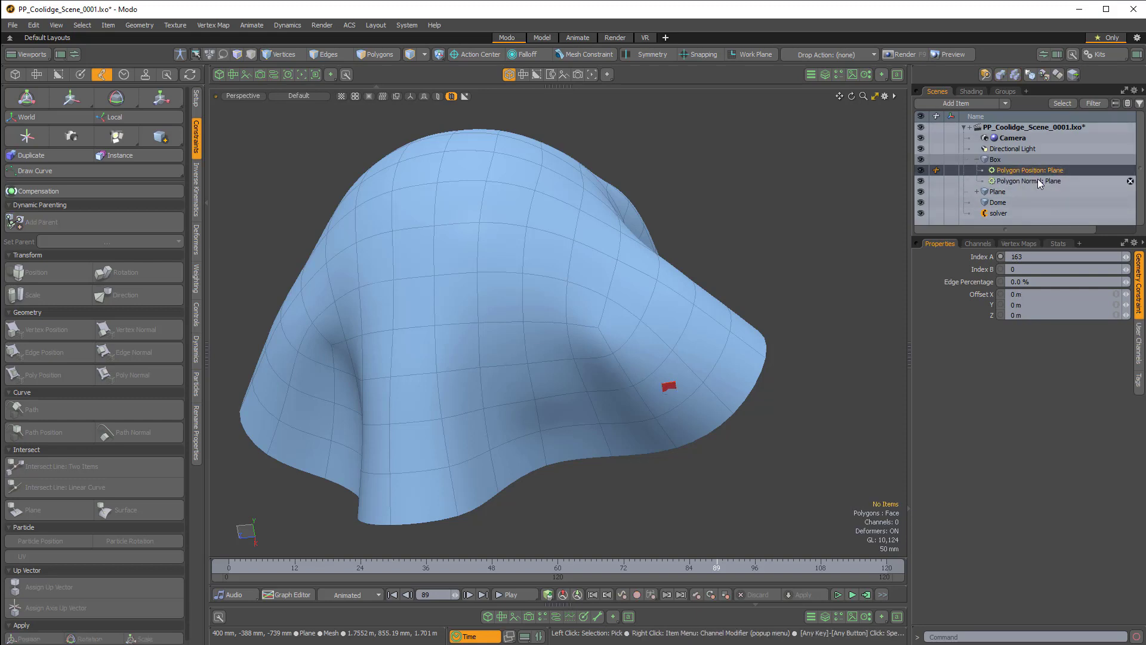
left_click(1038, 181)
scroll(706, 371, "down", 3)
mouse_move(706, 371)
left_mouse_down("alt")
mouse_move(682, 395)
mouse_move(696, 351)
left_mouse_up("alt")
scroll(691, 360, "up", 3)
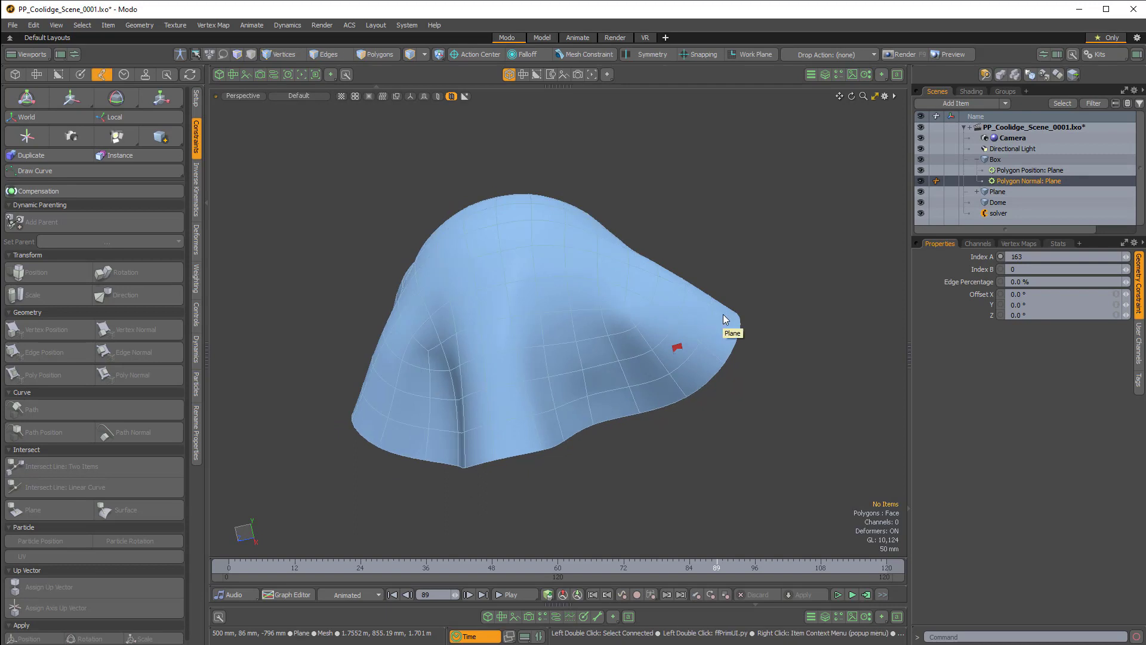
scroll(761, 336, "up", 2)
left_click_drag(762, 338, 740, 300, "alt")
scroll(679, 327, "up", 2)
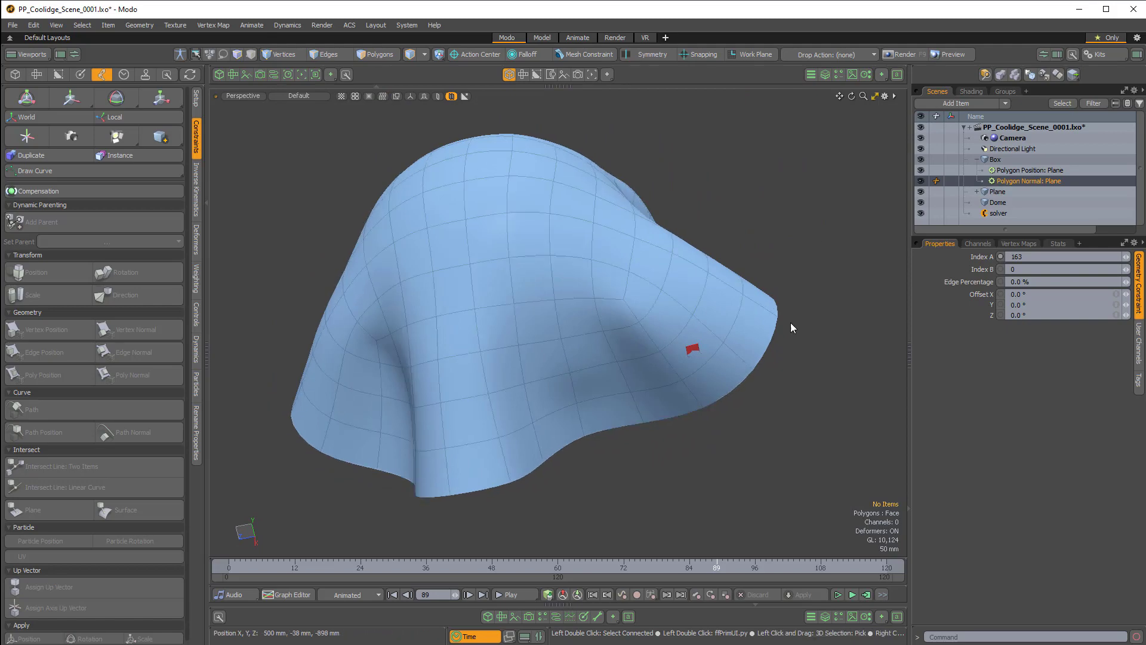
- Revert the scene to its last saved version, discarding the unsaved changes
left_click(13, 25)
left_click(27, 188)
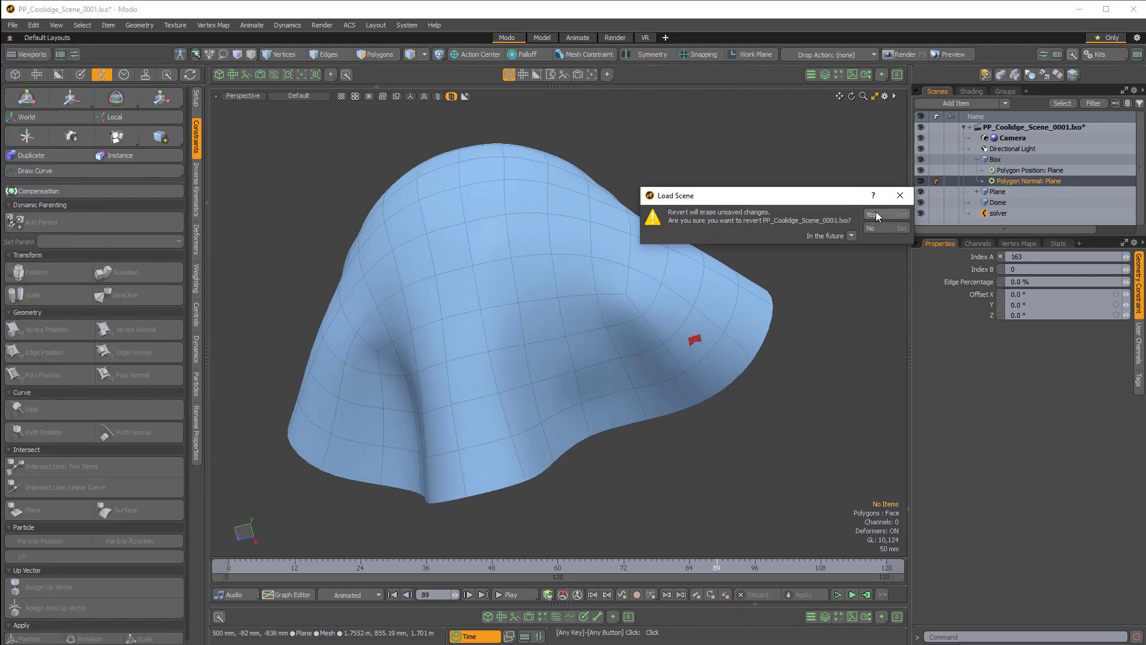
left_click(873, 215)
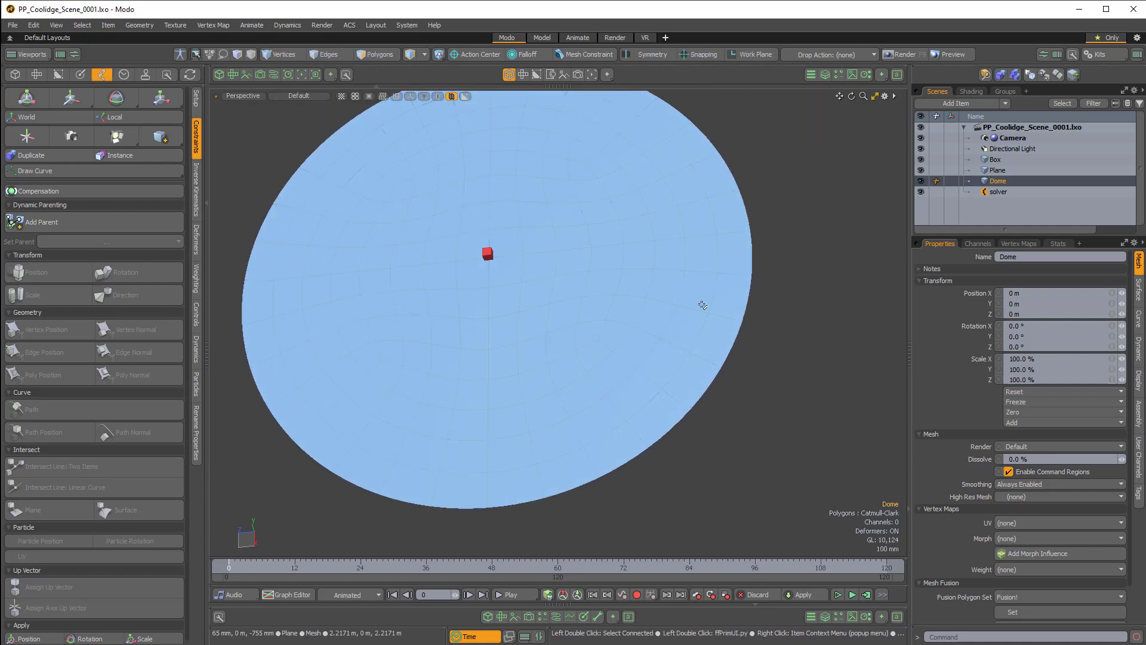
- Switch to edge selection, make the plane the active item, and select a single edge on its outer rim
key("2")
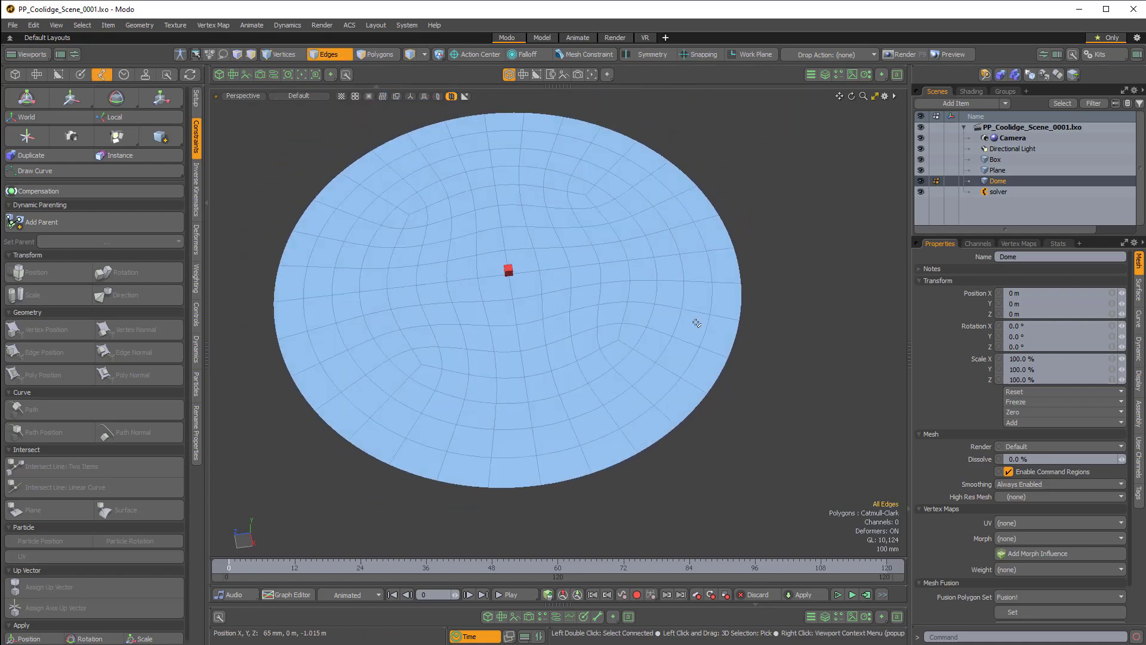
scroll(561, 292, "up", 5)
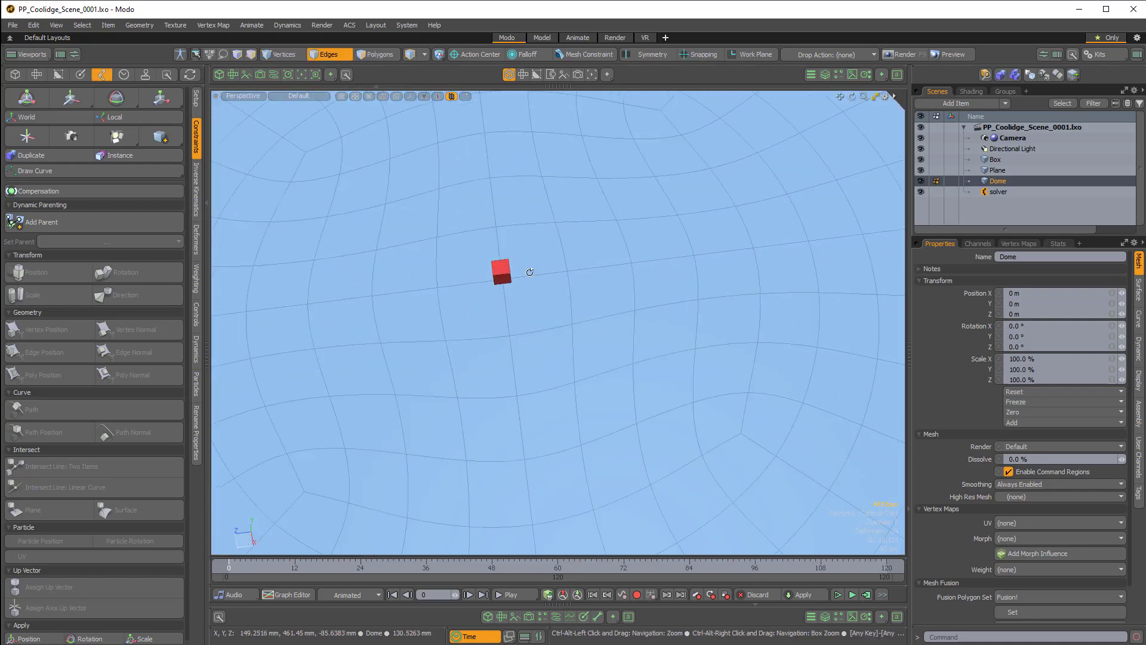
left_click_drag(565, 299, 647, 334, "ctrl+alt")
scroll(646, 332, "up", 2)
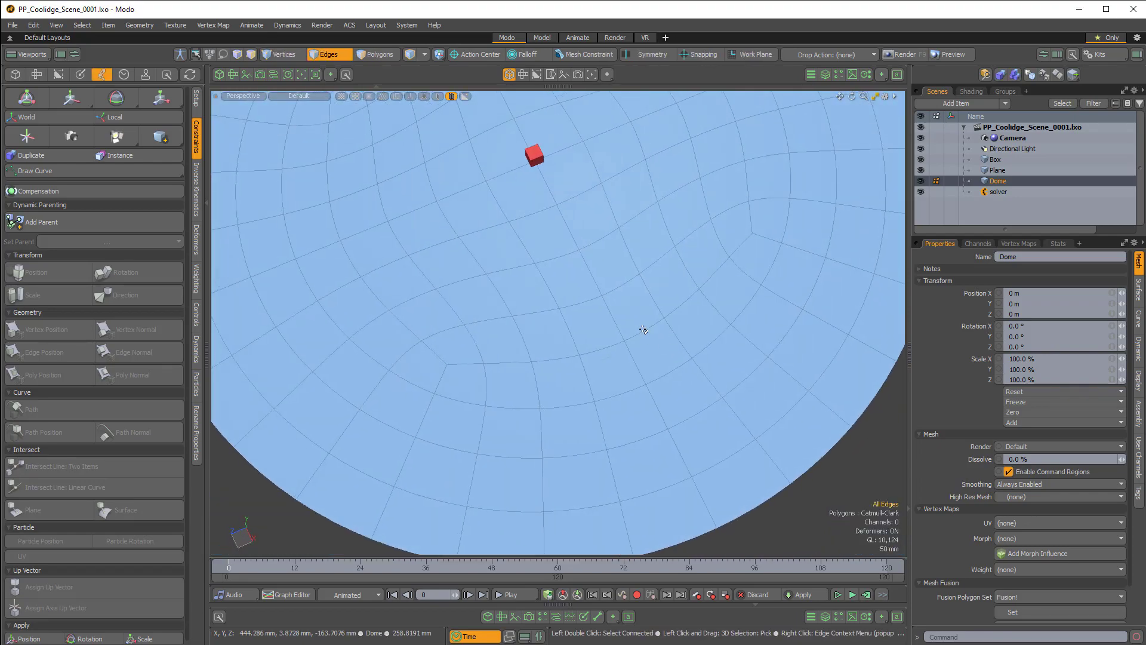
key("Up")
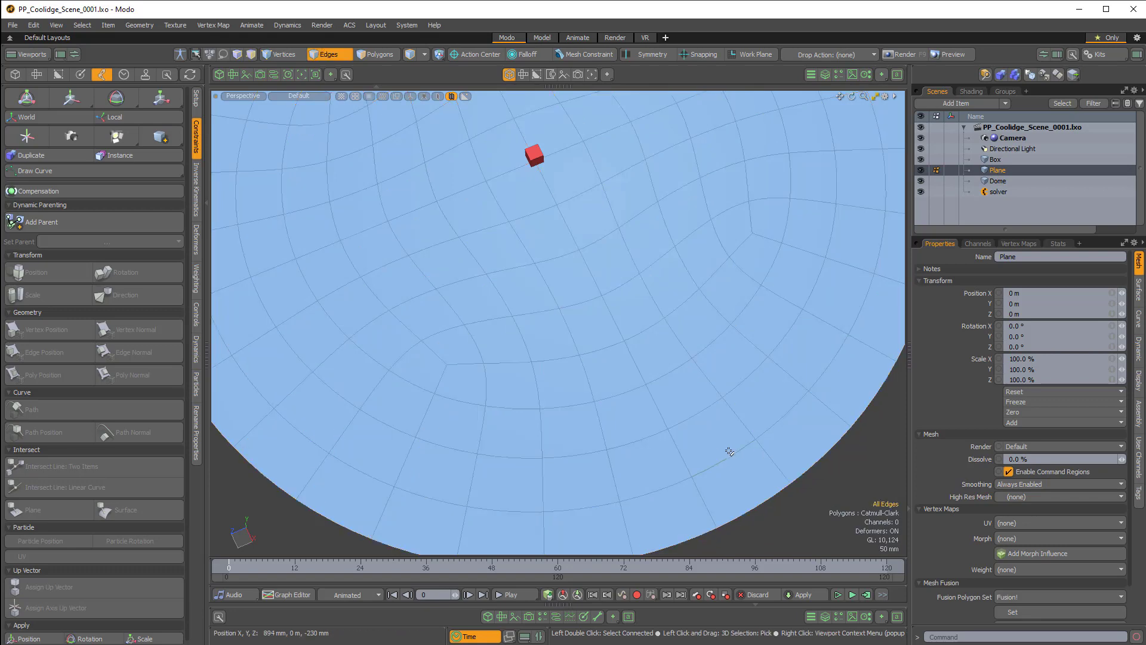
left_click_drag(729, 452, 593, 348, "alt")
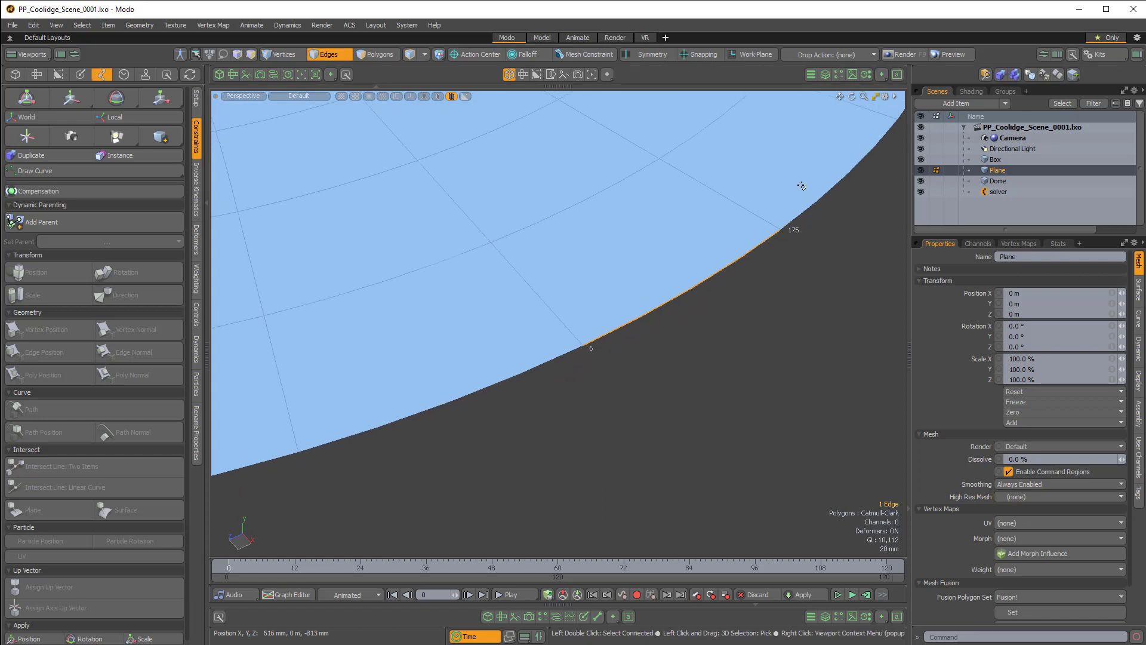
scroll(781, 232, "down", 3)
left_click_drag(746, 248, 724, 297, "alt")
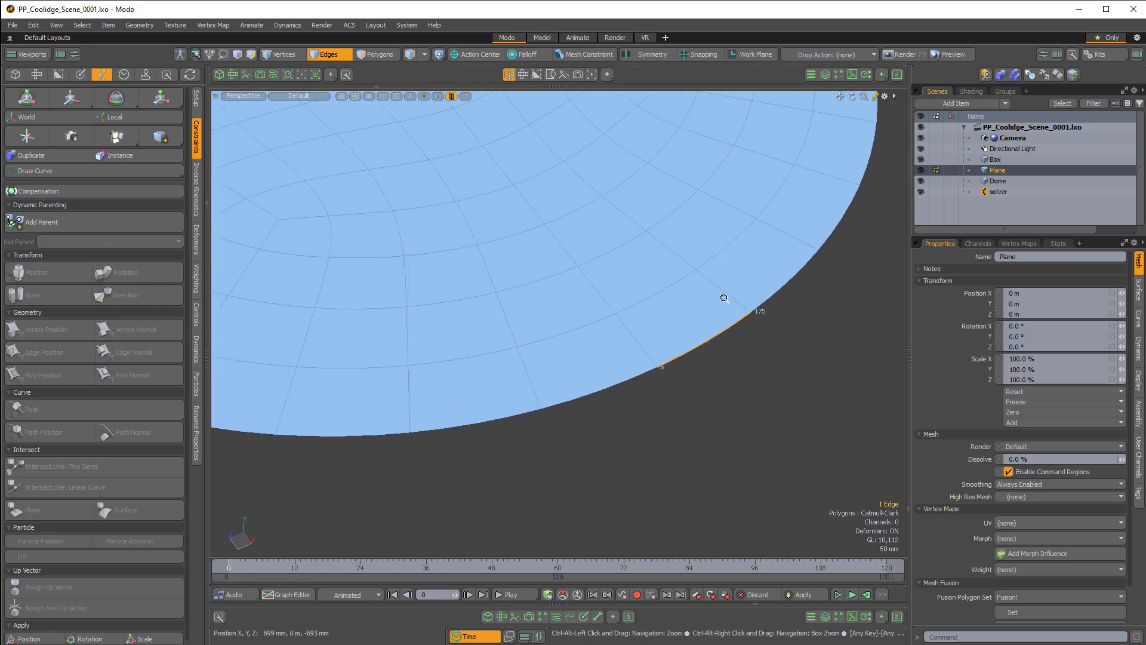
- Show the Info statistics and compare the vertex indices of an inner plane edge with those of the outer rim edge, ending on the rim edge
left_click(1058, 243)
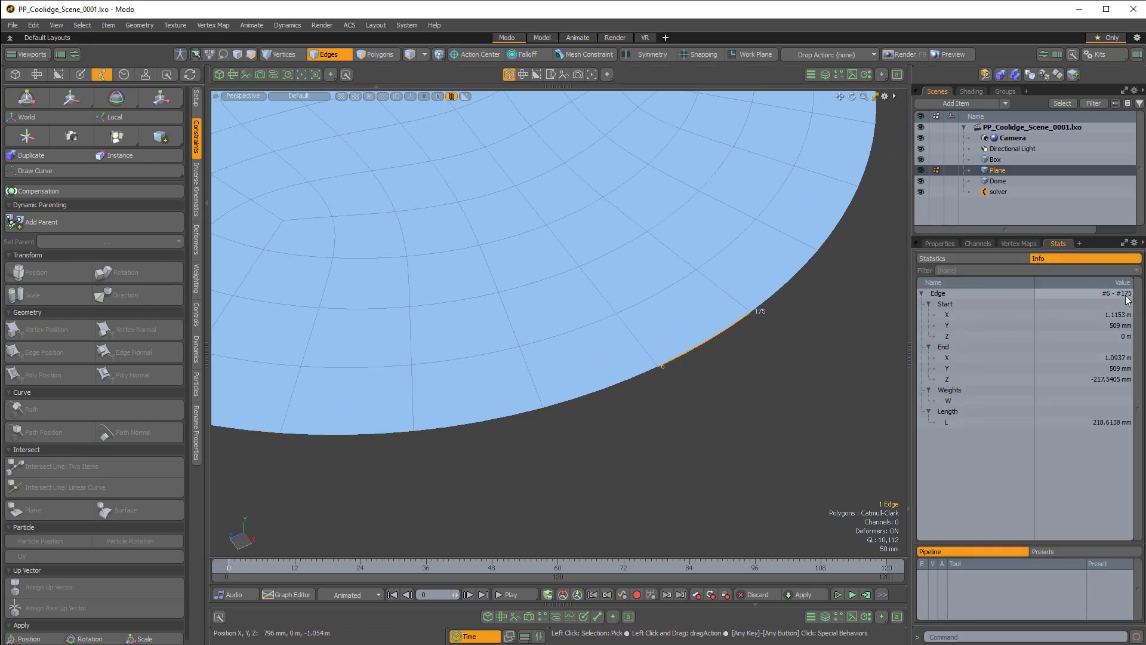
left_click_drag(822, 307, 755, 310, "alt")
scroll(758, 322, "up", 2)
left_click(700, 271)
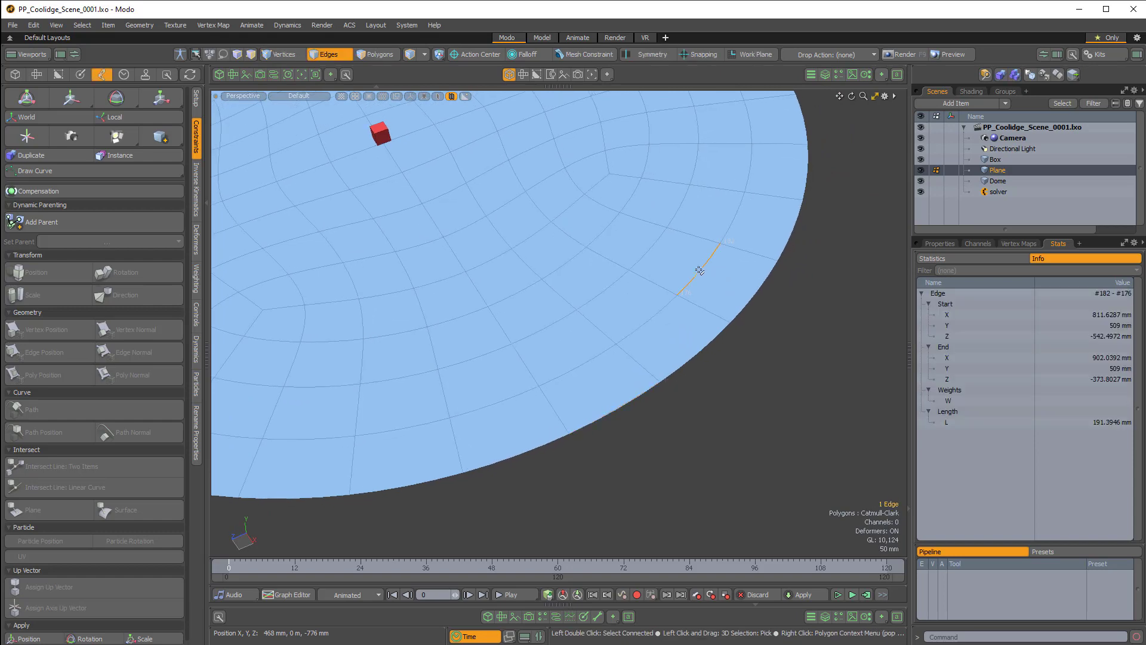
scroll(719, 256, "up", 4, "alt")
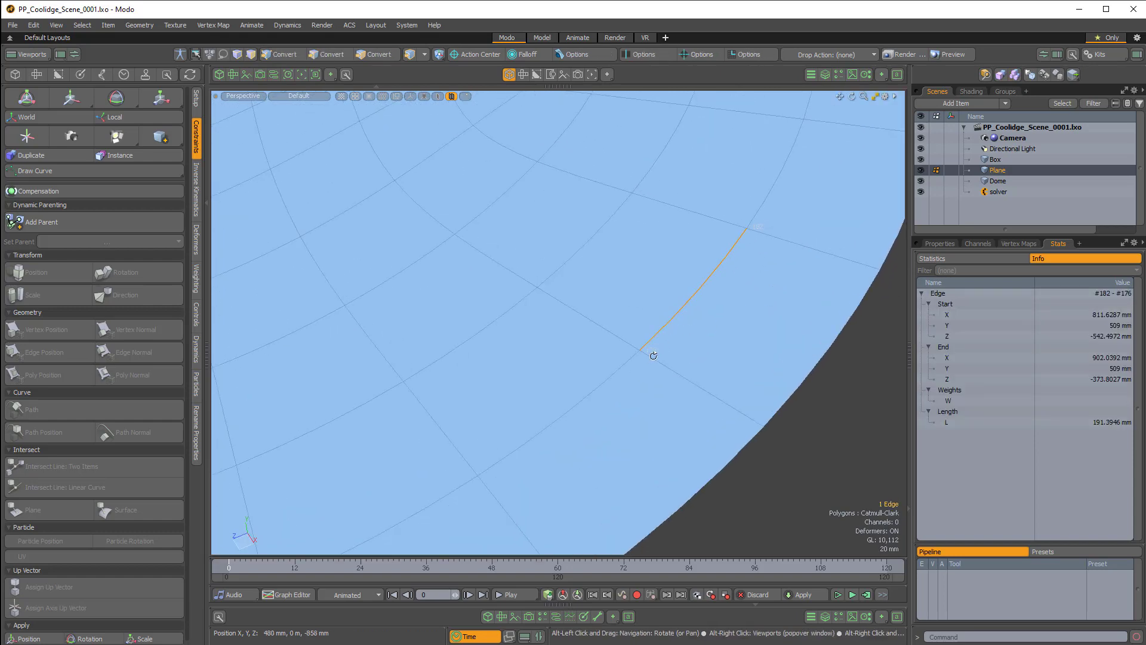
left_click_drag(755, 231, 677, 347, "ctrl+alt")
left_click_drag(678, 346, 700, 449, "ctrl+alt")
left_click(640, 420)
scroll(700, 449, "up", 1)
scroll(722, 364, "down", 5, "alt")
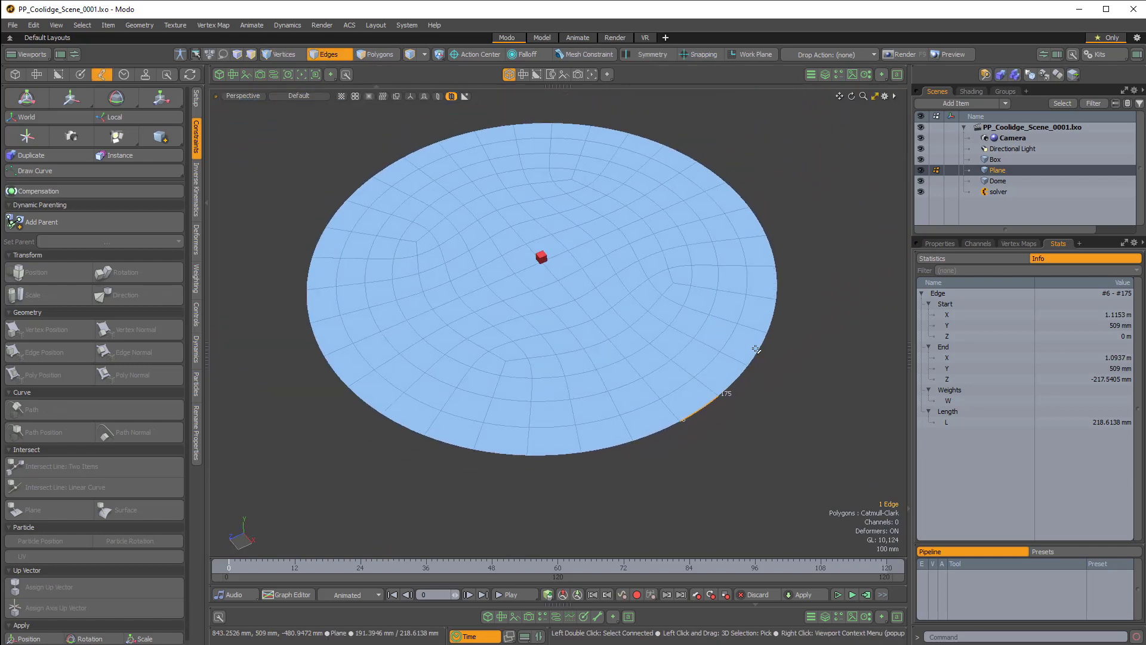
- Select the box and then the plane as items, and apply an Edge Position constraint
key("5")
key("Escape")
left_click(542, 260)
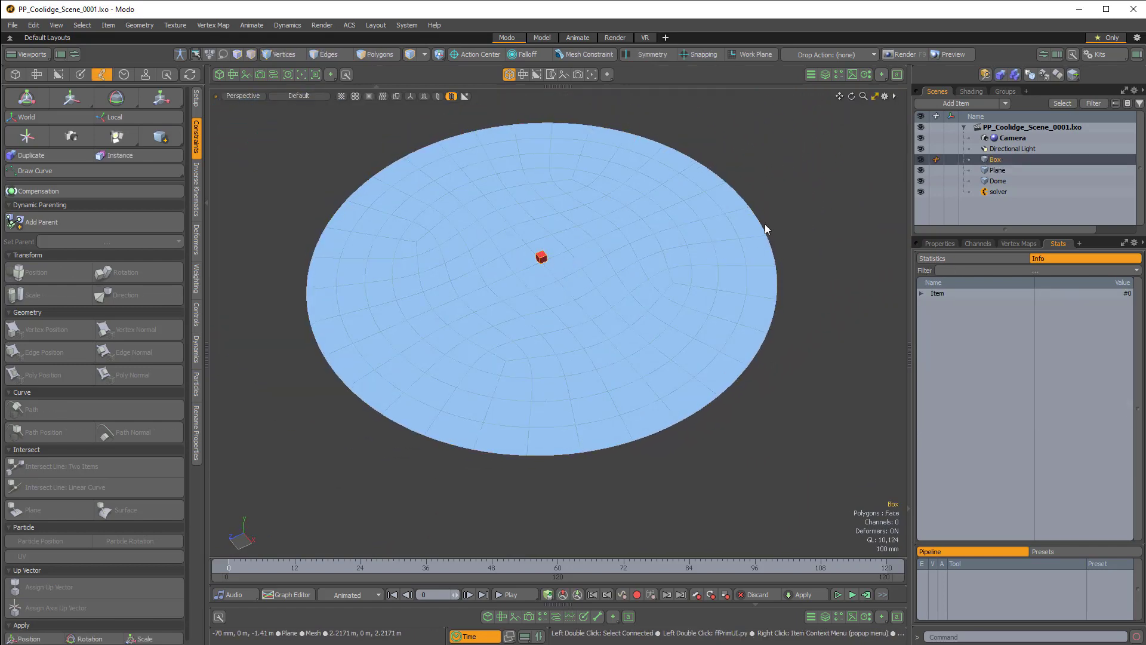
left_click(673, 357, "shift")
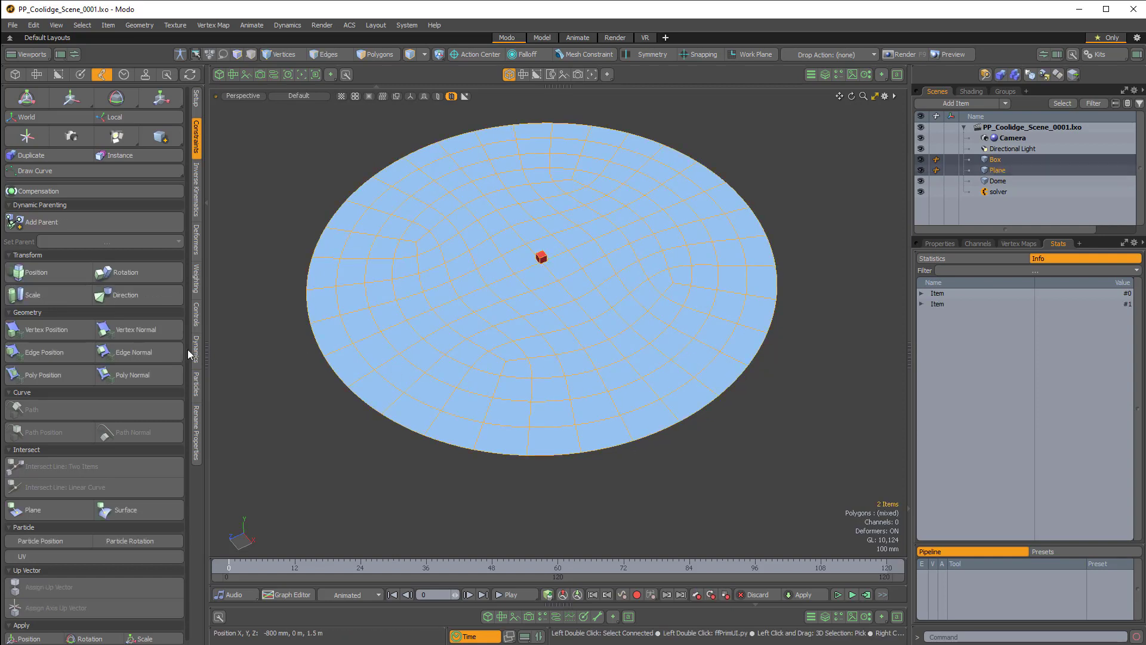
left_click(42, 351)
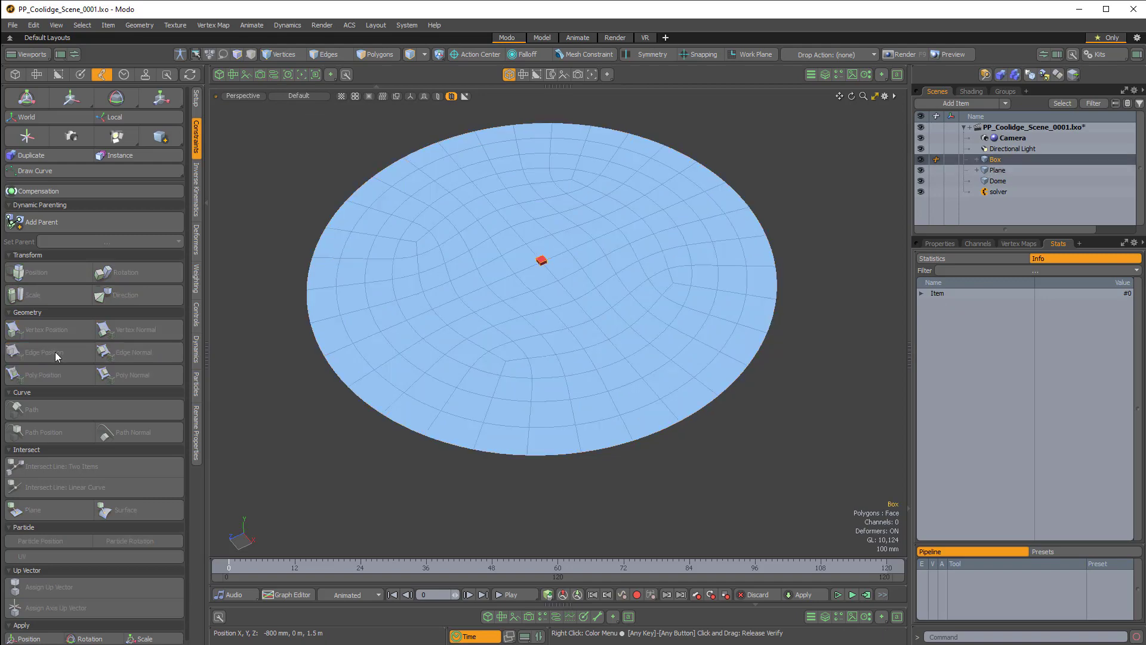
- Play the simulation, examine up close how the box follows the plane, and stop playback at frame 13
left_click_drag(657, 283, 657, 381, "alt")
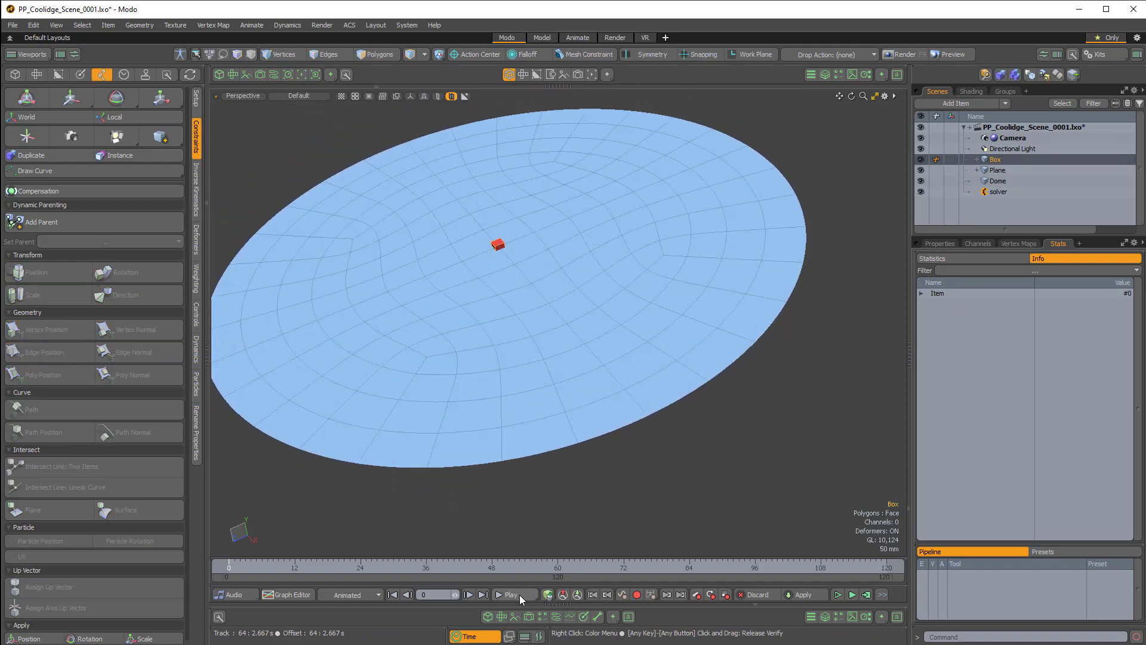
left_click(511, 594)
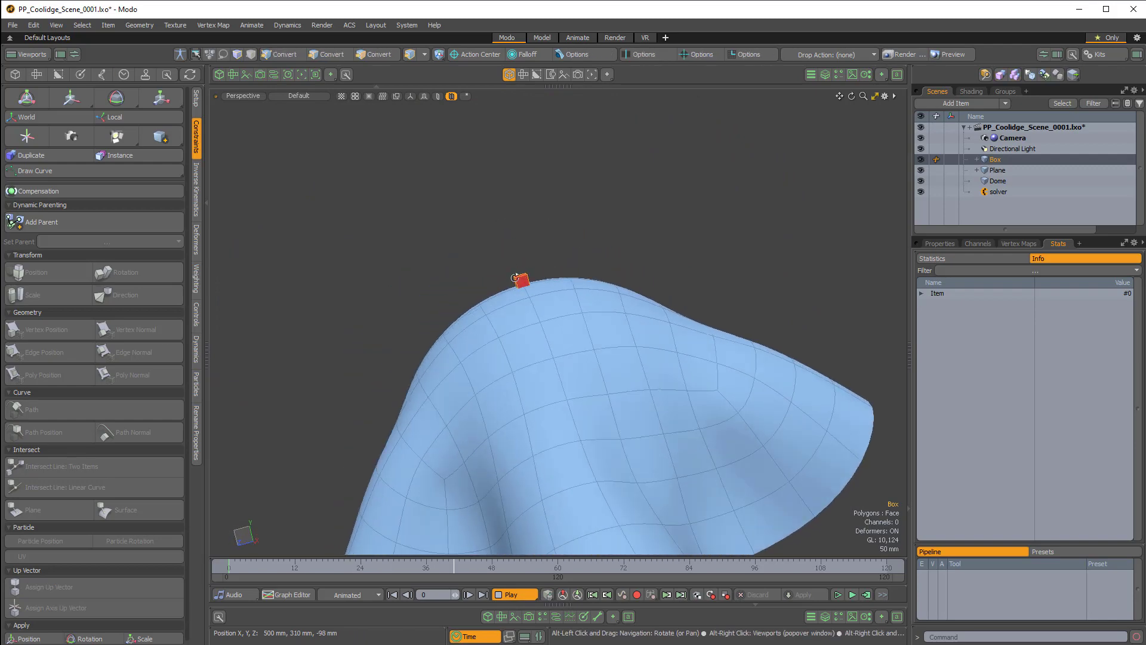
left_click_drag(521, 286, 671, 309, "ctrl+alt")
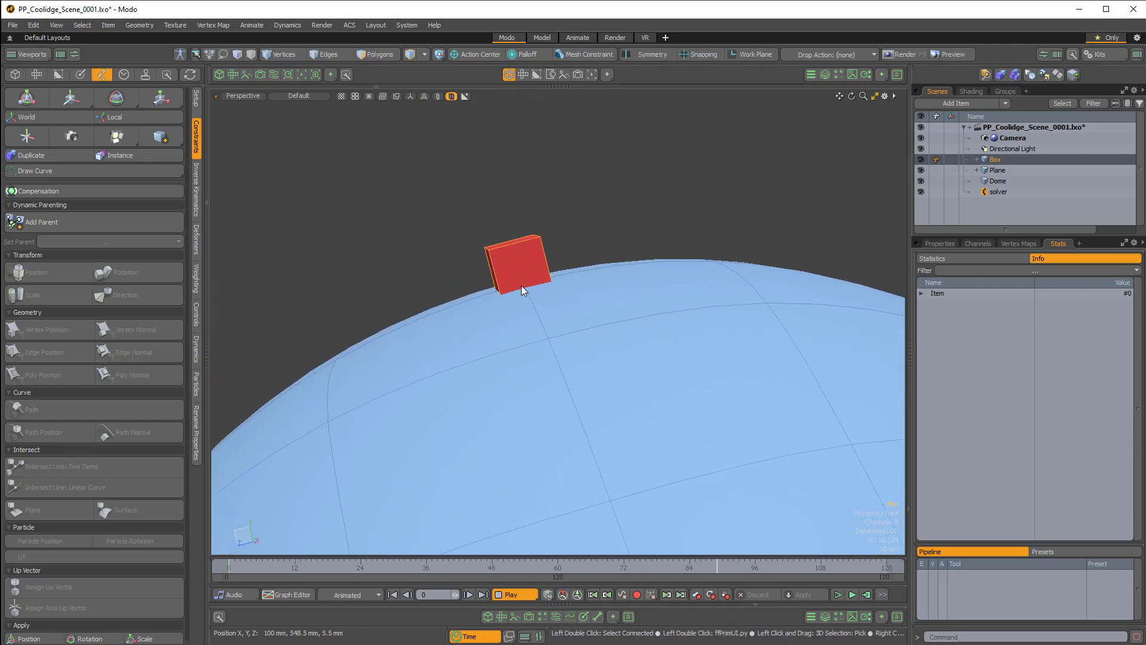
scroll(522, 286, "down", 5)
left_click(531, 594)
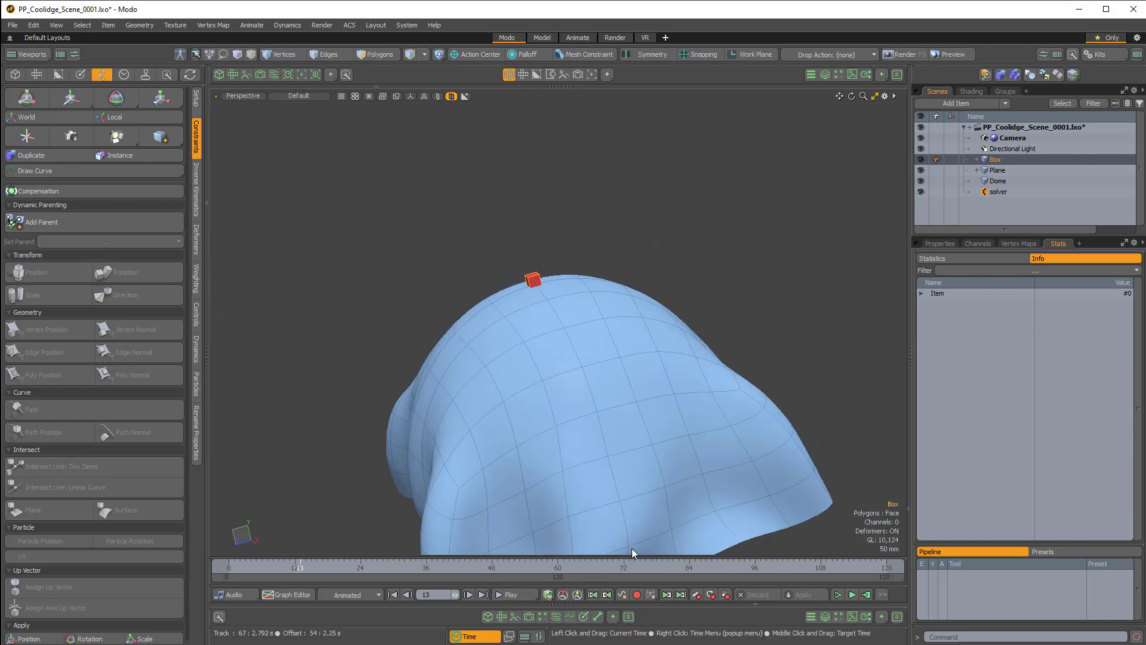
left_click_drag(632, 548, 646, 432, "alt")
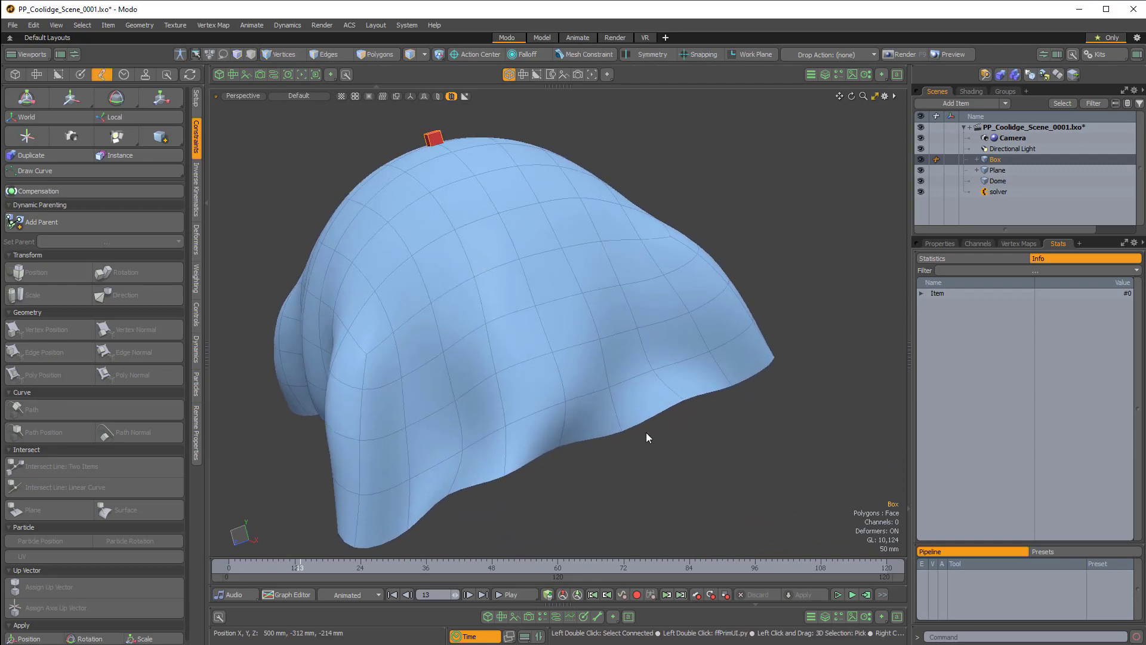
- Make the draped plane the active item and display its selected rim edge in edge selection mode
left_click(597, 435)
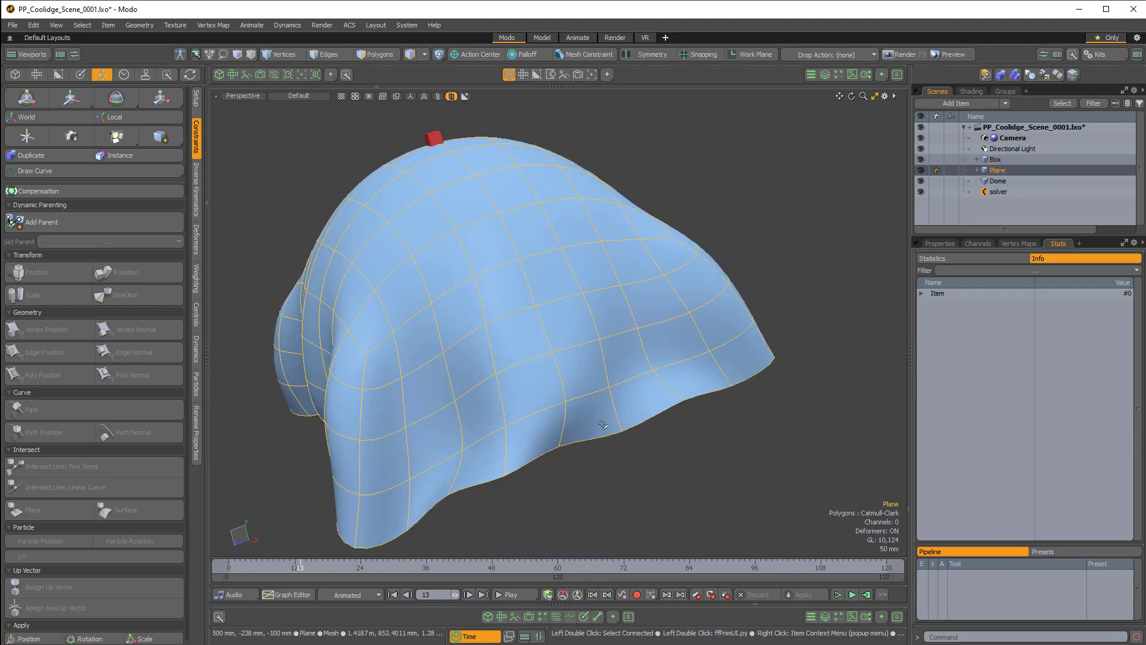
scroll(597, 425, "up", 5)
scroll(483, 416, "down", 5)
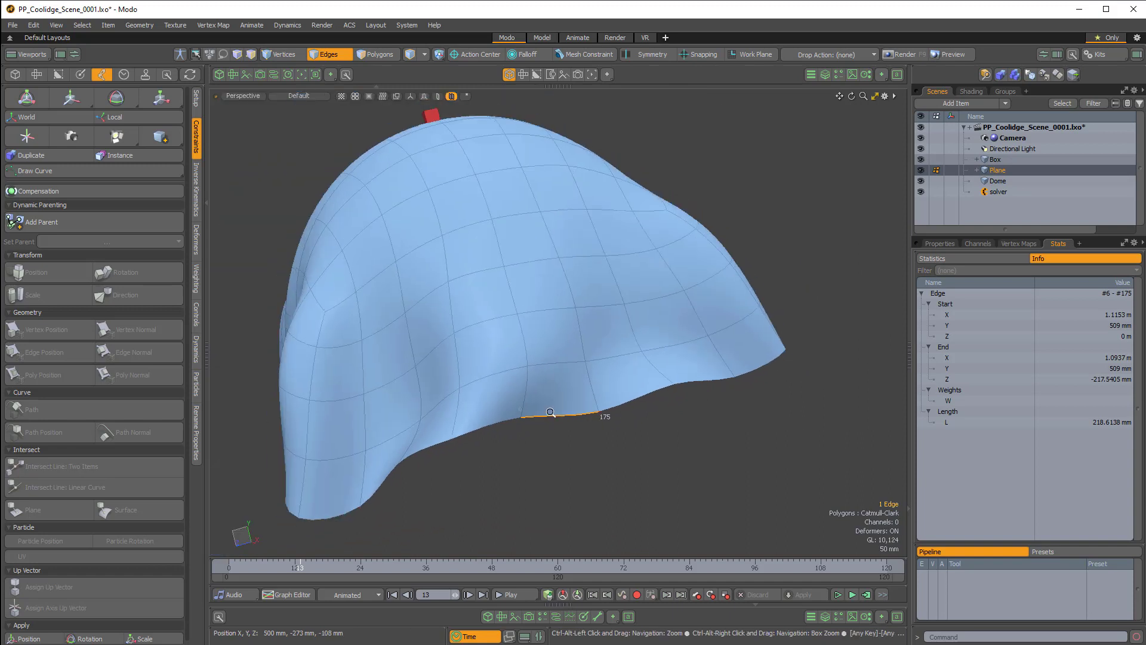
left_click_drag(483, 416, 549, 428, "alt")
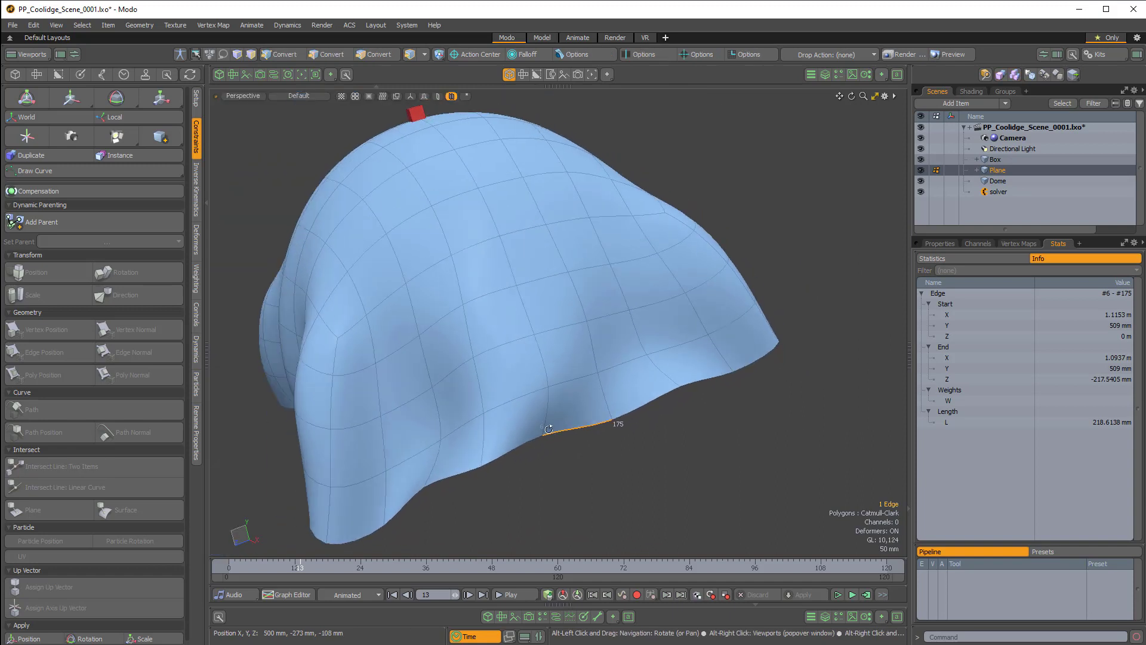
- Set Index A to 6 and Index B to 175 on the box's Edge Position constraint
left_click(978, 160)
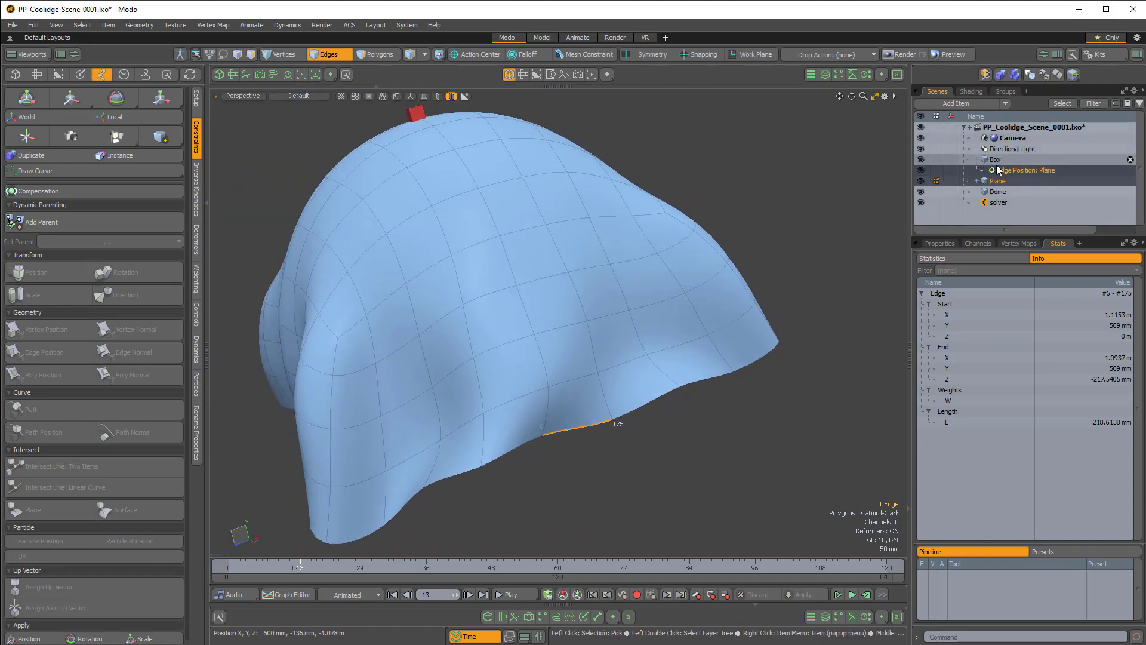
left_click(1018, 170)
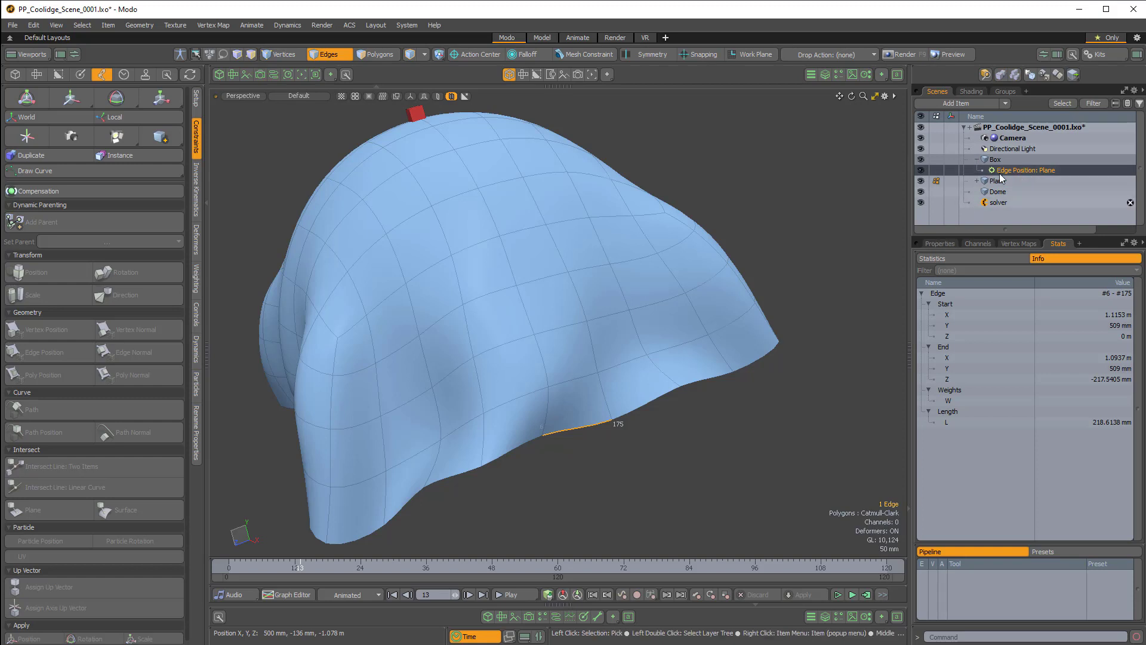
left_click(947, 245)
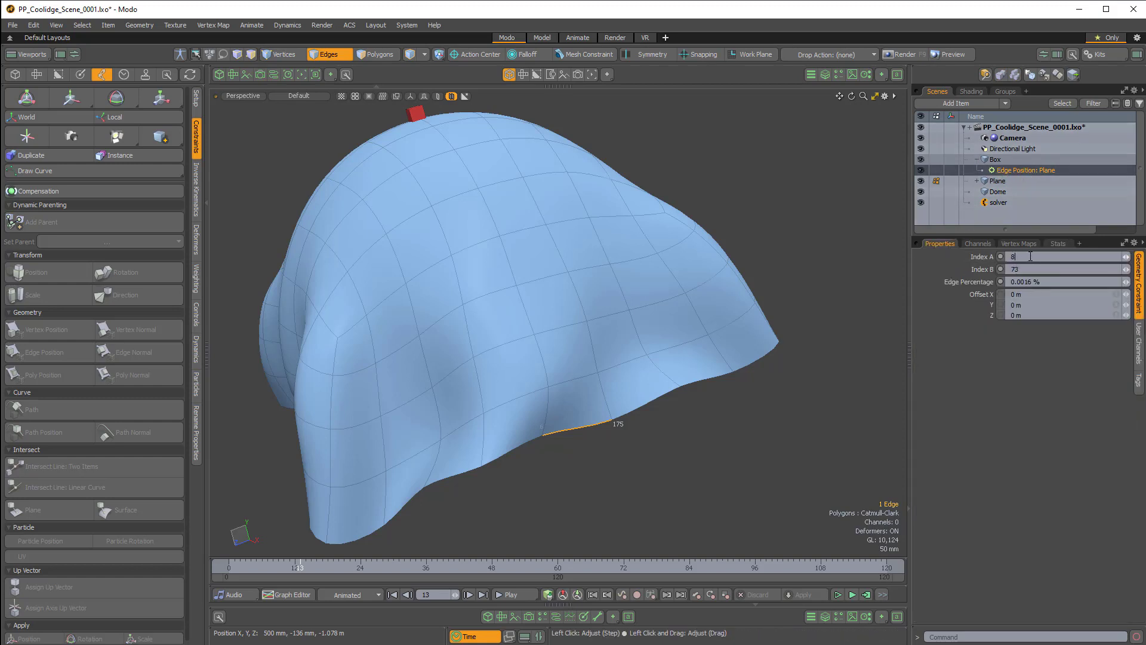
left_click(987, 252)
type("175")
key("Return")
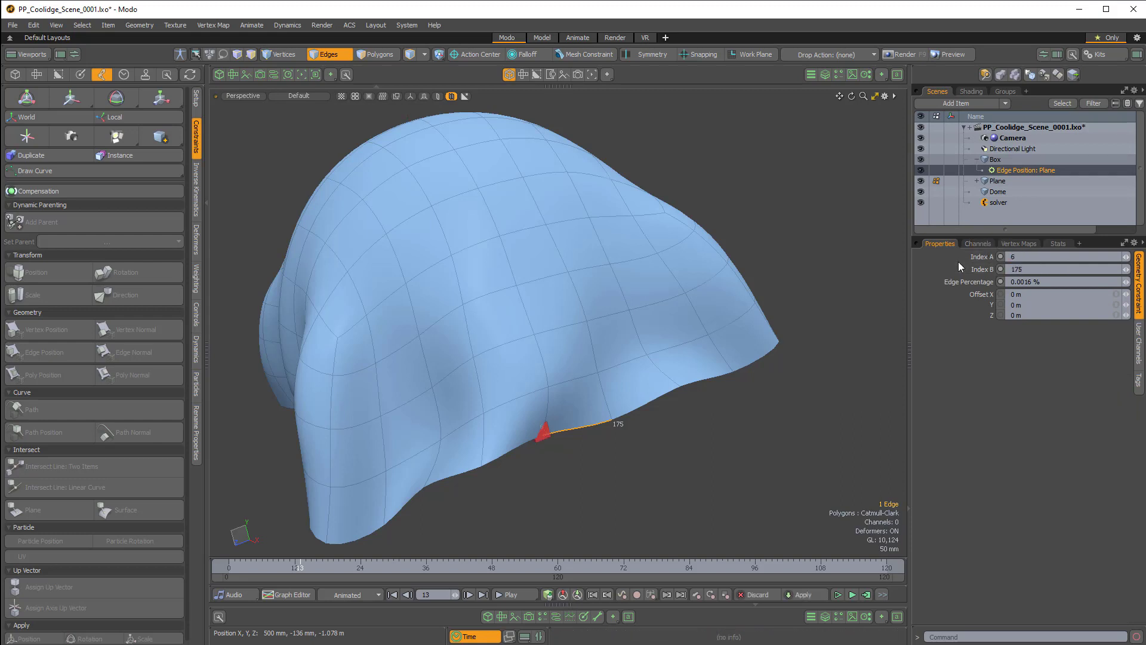
- Inspect the box at the rim edge's starting vertex, and set the Edge Position constraint's Edge Percentage to 100%
left_click_drag(761, 397, 610, 423, "alt")
scroll(604, 429, "up", 3)
mouse_move(548, 376)
left_mouse_down("alt")
mouse_move(532, 397)
mouse_move(459, 390)
mouse_move(489, 440)
mouse_move(520, 450)
mouse_move(492, 432)
mouse_move(481, 476)
mouse_move(465, 455)
mouse_move(581, 448)
left_mouse_up("alt")
scroll(611, 431, "down", 5)
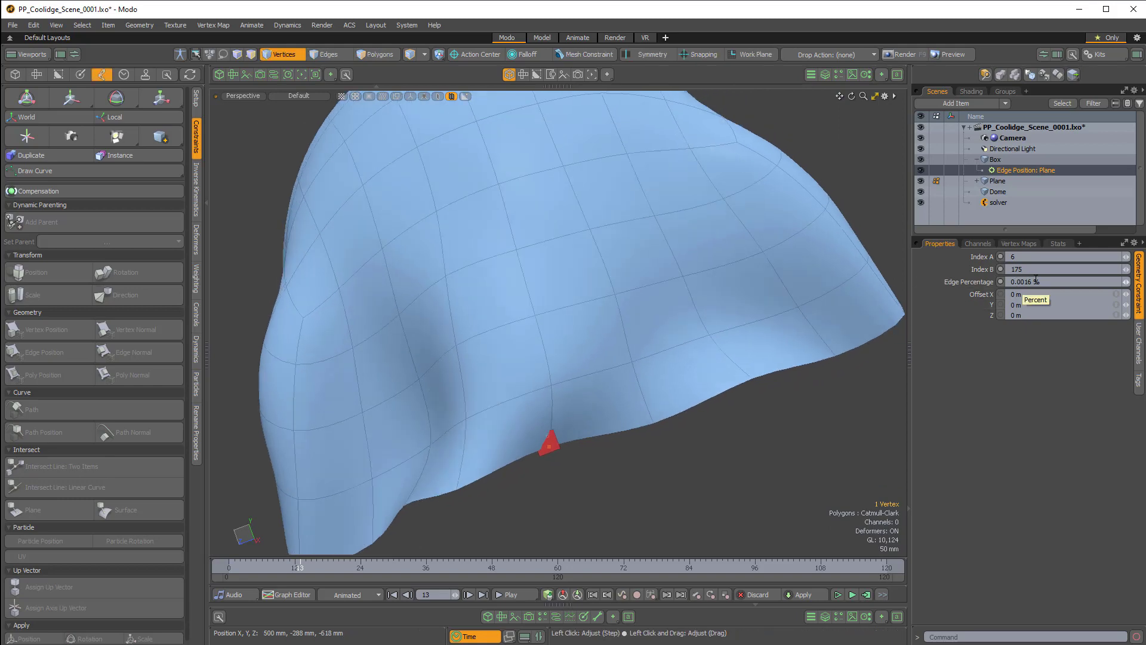
left_click_drag(651, 425, 791, 320, "alt")
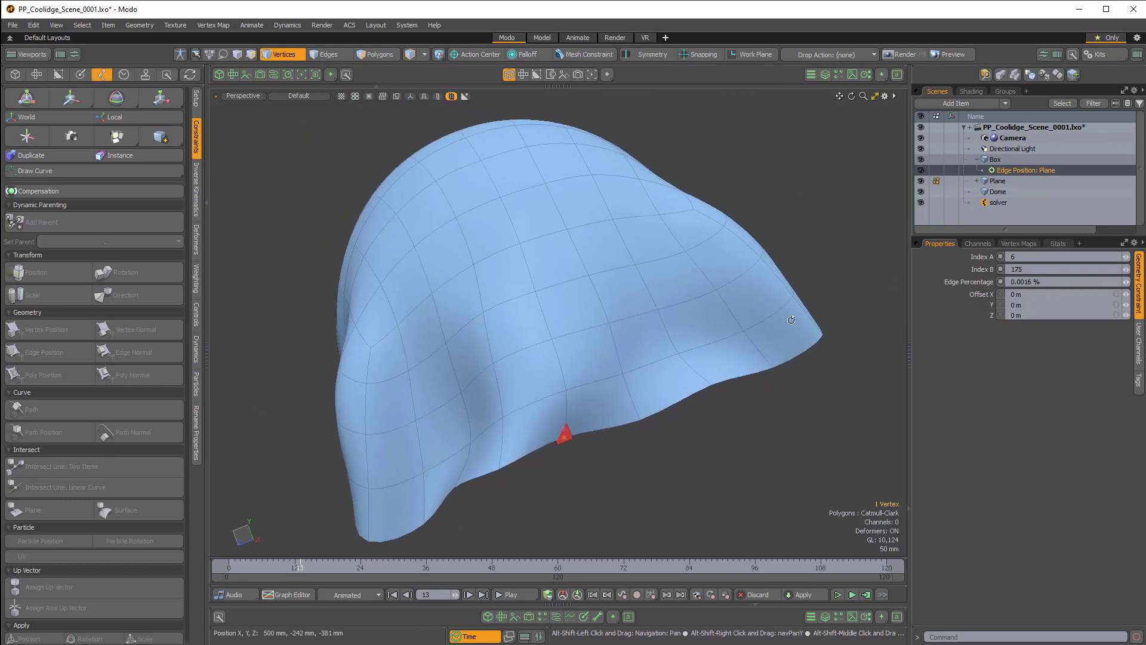
left_click(1045, 281)
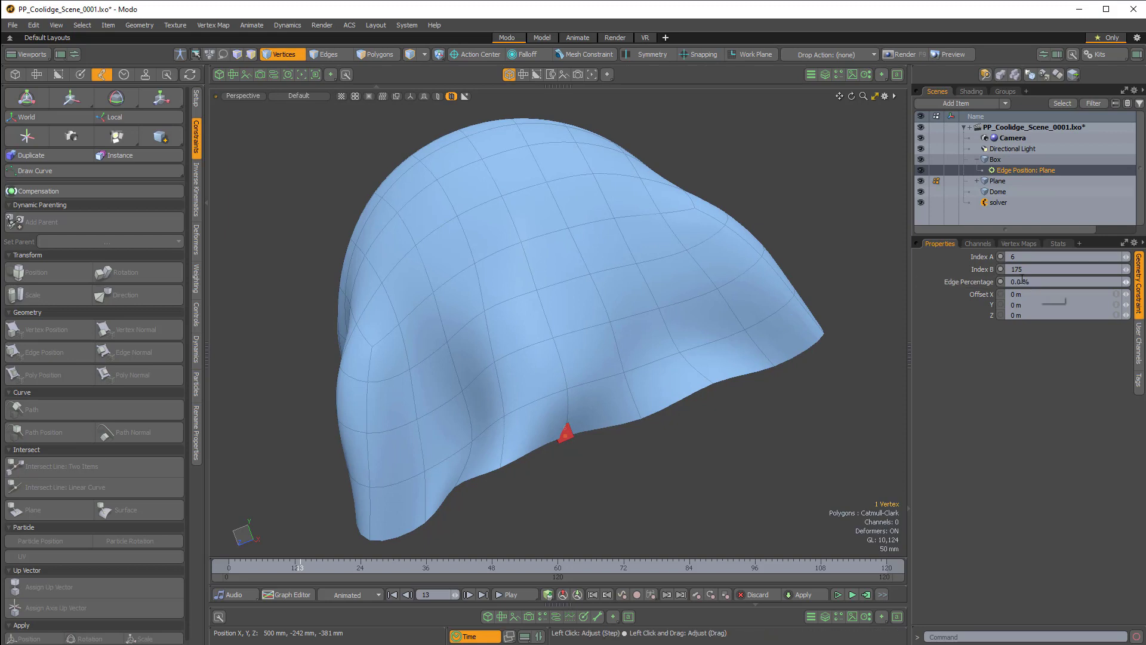
type("100")
key("Return")
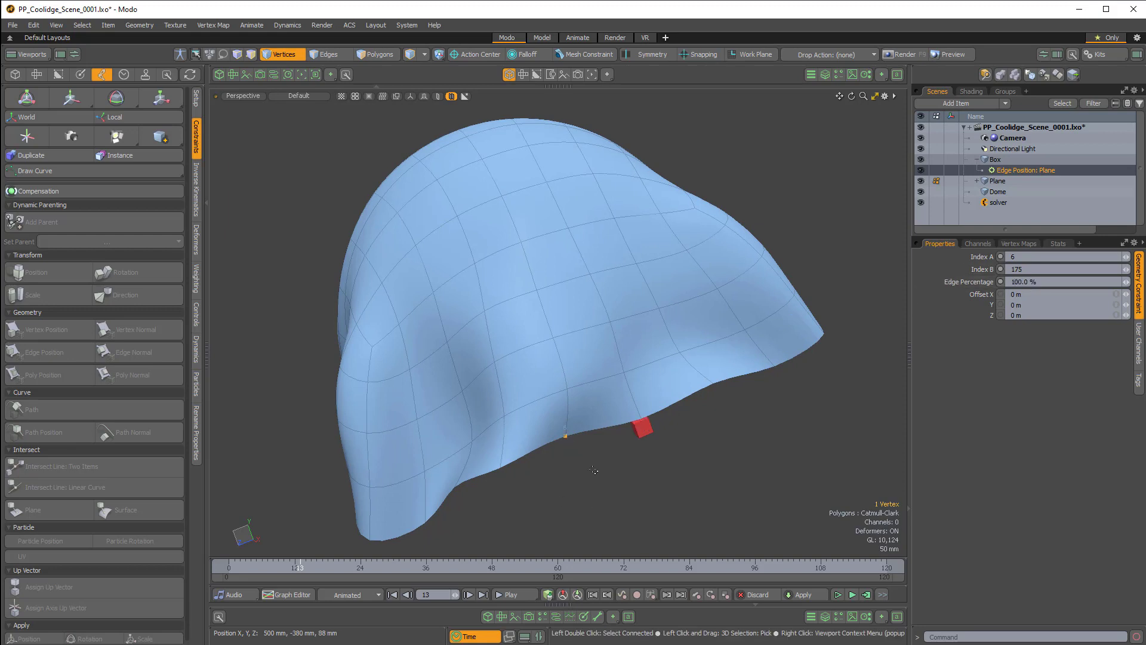
- Vary the box's position between the rim edge's two end vertices, trying an Edge Percentage of 30%, and finish at 50%
scroll(626, 433, "up", 3, "alt")
left_click_drag(629, 441, 629, 410, "alt")
left_click(656, 430)
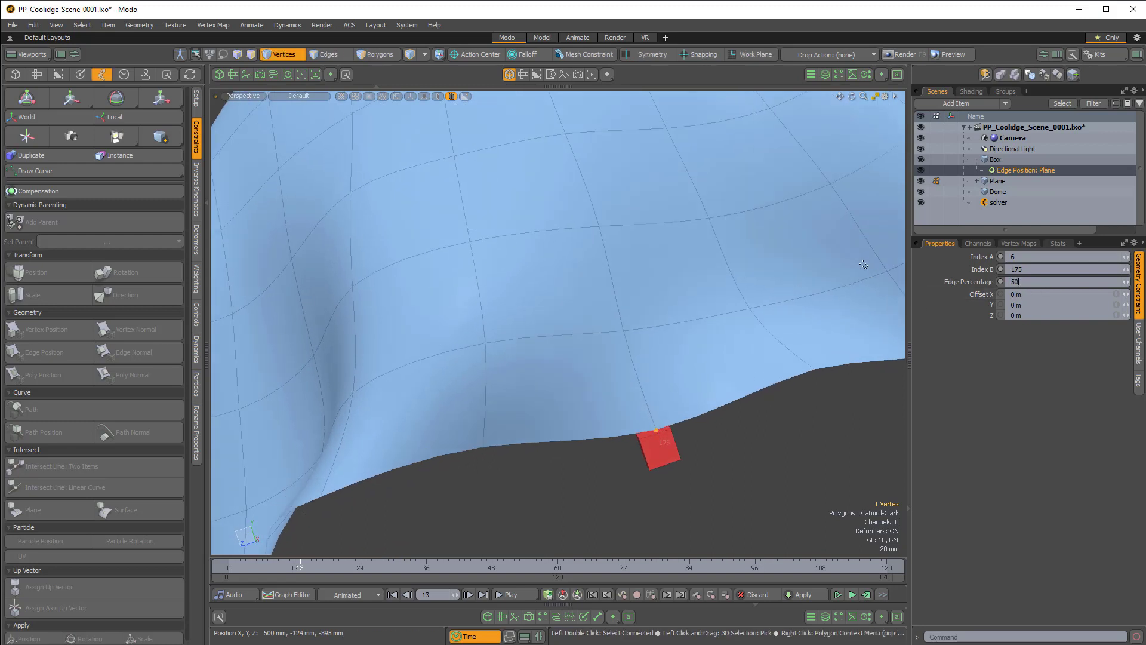
key("Return")
left_click_drag(613, 458, 633, 485, "alt")
left_click(683, 416, "shift")
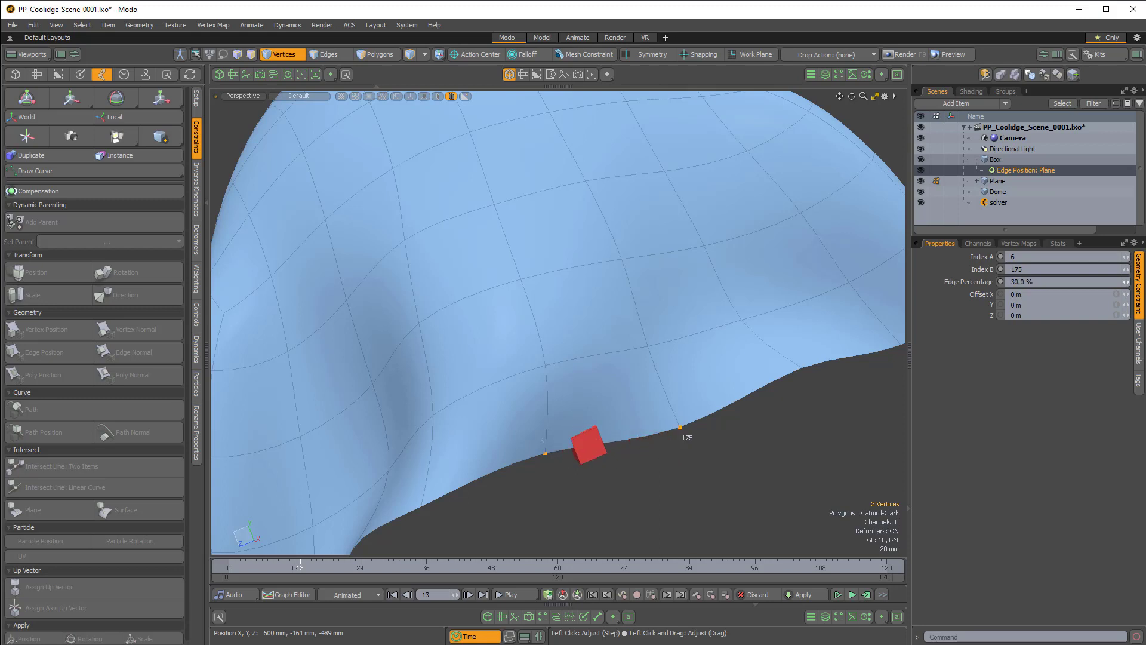
left_click_drag(1126, 281, 1114, 281)
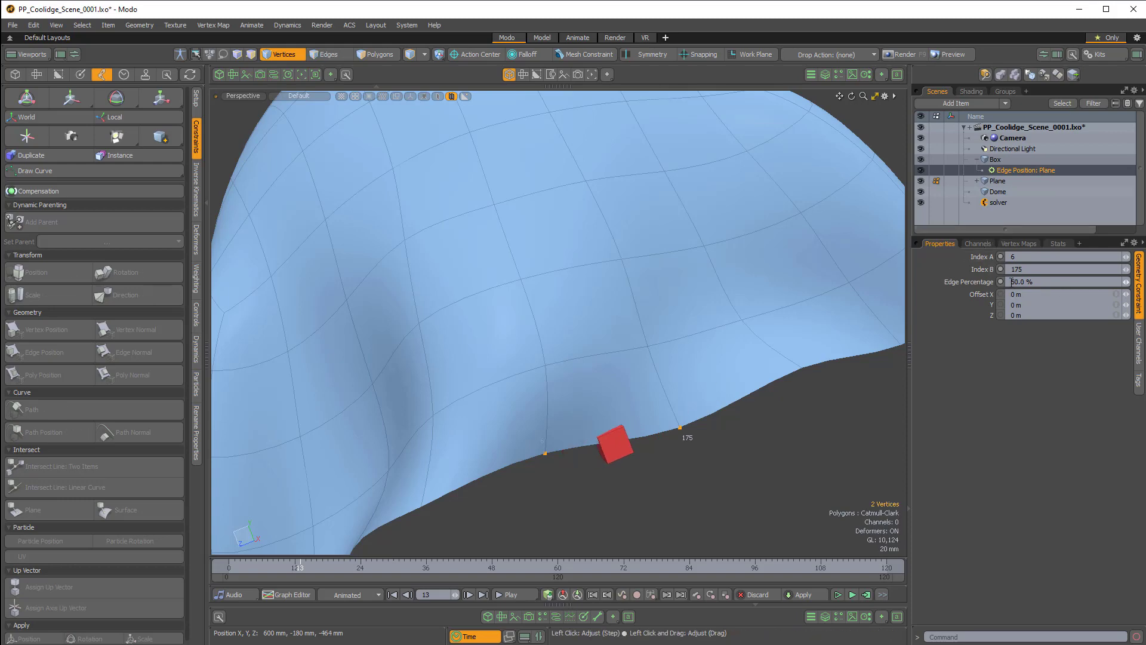
left_click_drag(779, 399, 705, 408, "alt")
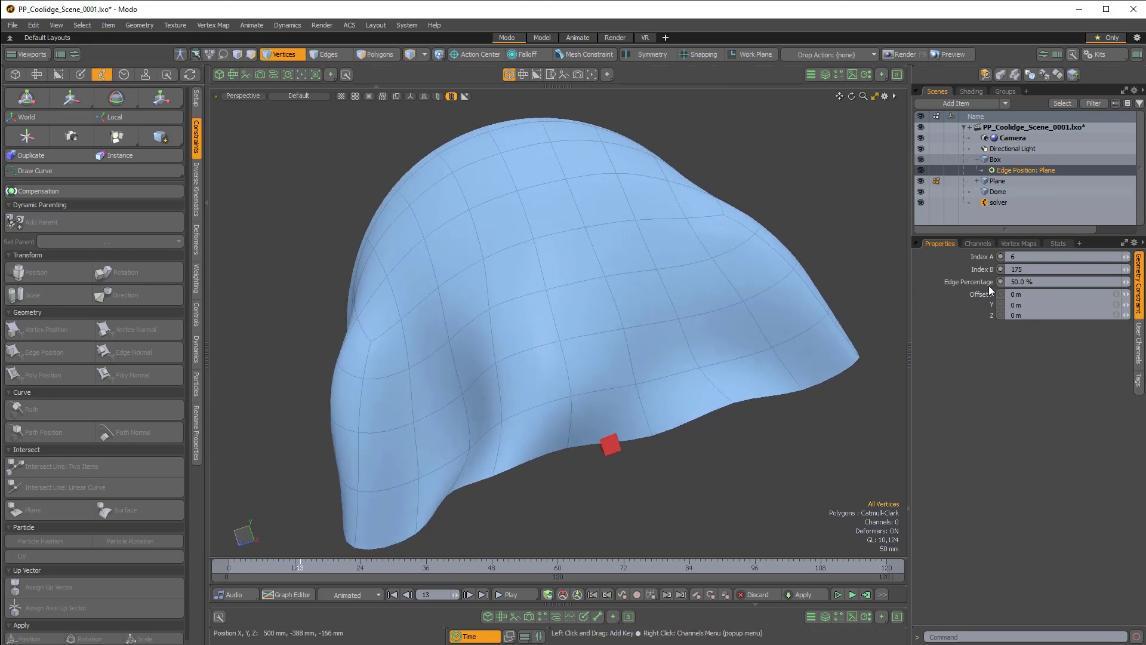
- Select the box and then the plane as items, and add an Edge Normal constraint to the box
left_click_drag(750, 287, 841, 266, "alt")
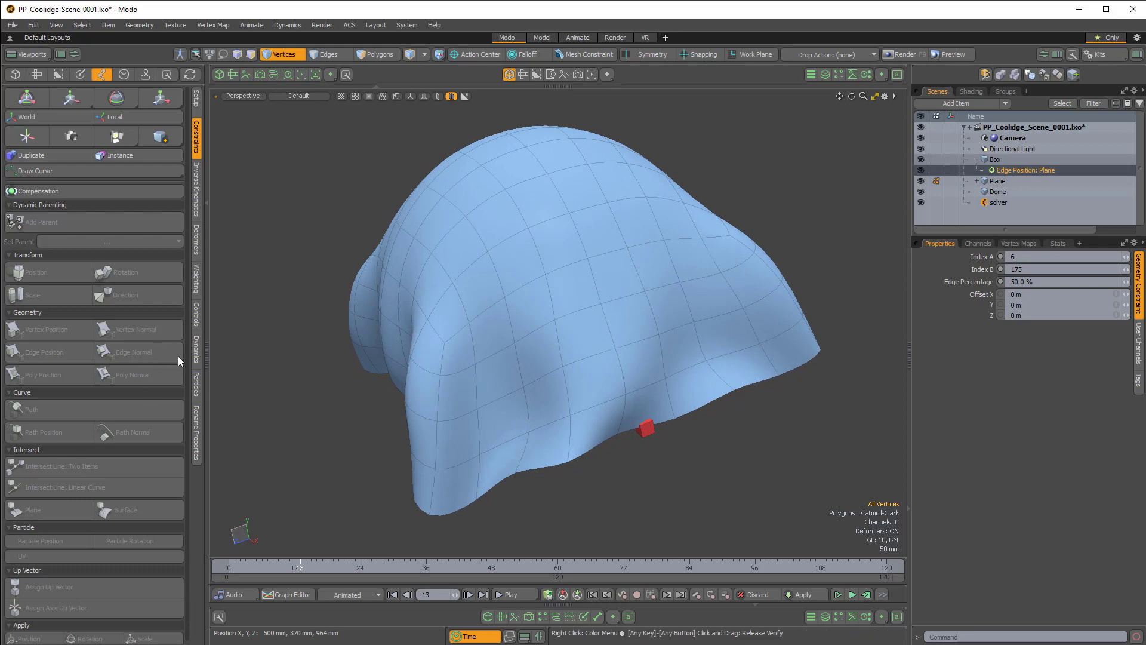
left_click_drag(733, 478, 735, 441, "alt")
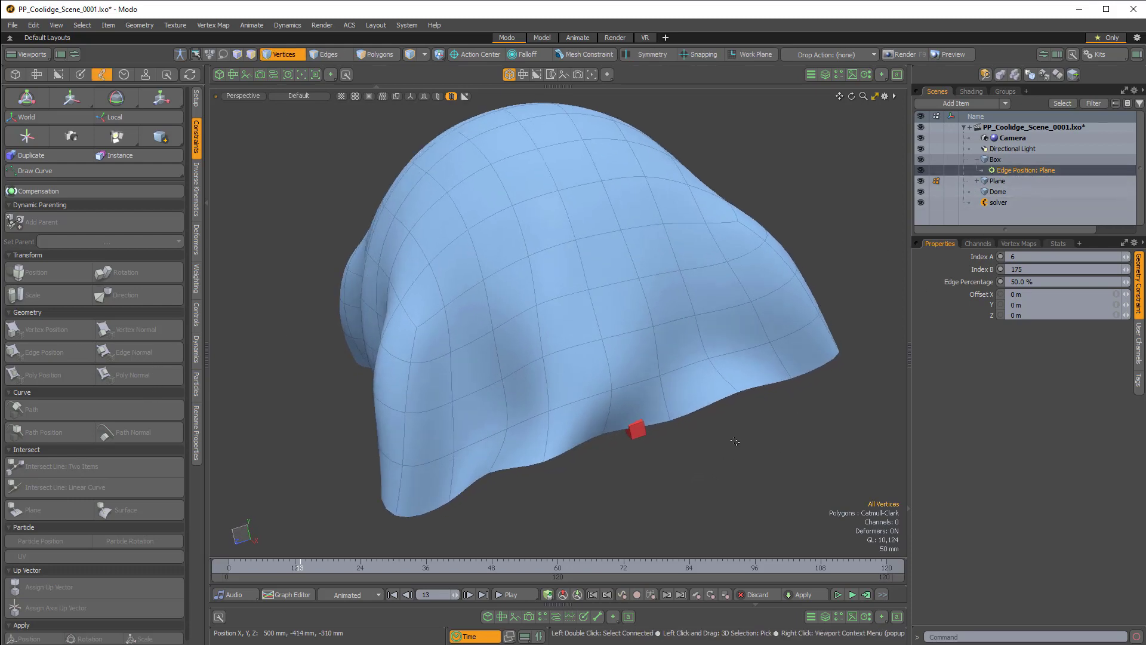
key("5")
left_click(638, 432)
left_click(658, 343, "shift")
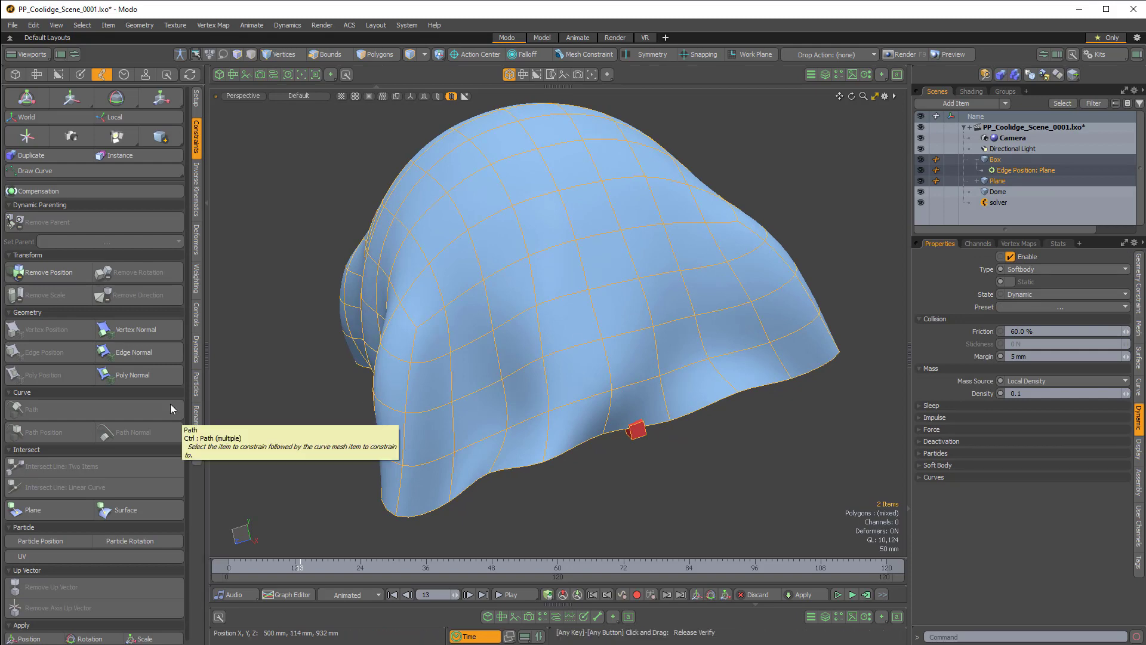
left_click(134, 352)
- Rewind to frame 0, replay the simulation to check the box's alignment on the plane's rim, and stop at frame 91
left_click_drag(747, 406, 653, 404, "alt")
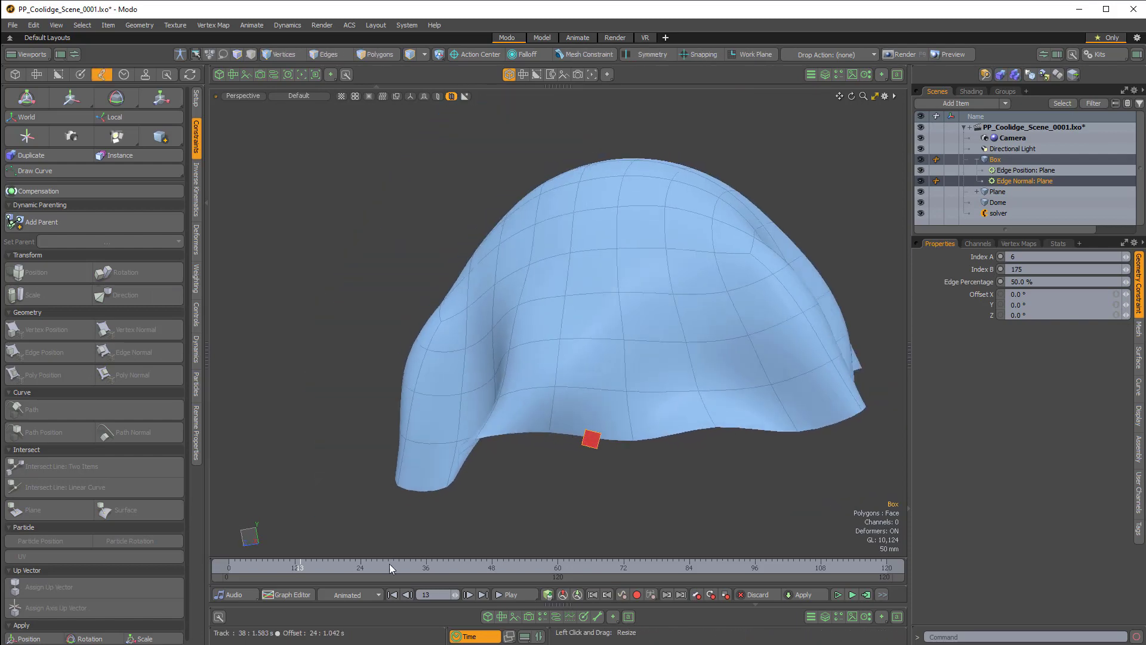
left_click_drag(301, 565, 229, 564)
scroll(597, 447, "down", 3)
left_click_drag(596, 422, 657, 434, "alt")
left_click(518, 595)
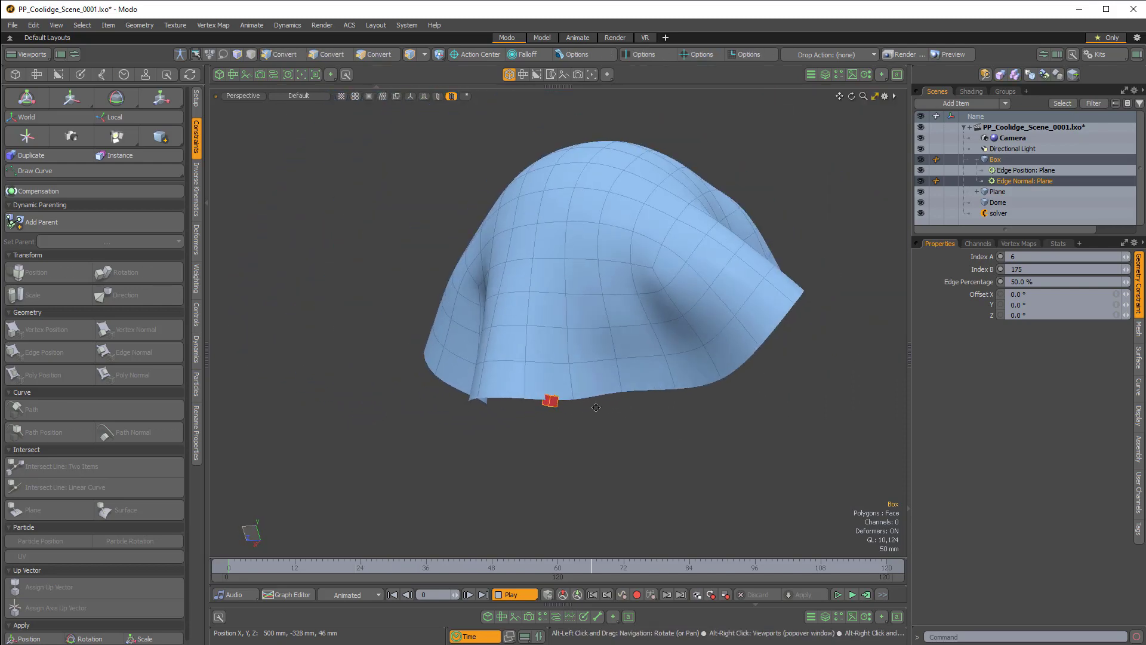
left_click(513, 593)
- Make the plane the active item in edge selection mode and select a single edge one row above the rim near the box
scroll(588, 421, "up", 3)
left_click_drag(588, 421, 606, 396, "alt")
scroll(607, 396, "up", 2)
key("2")
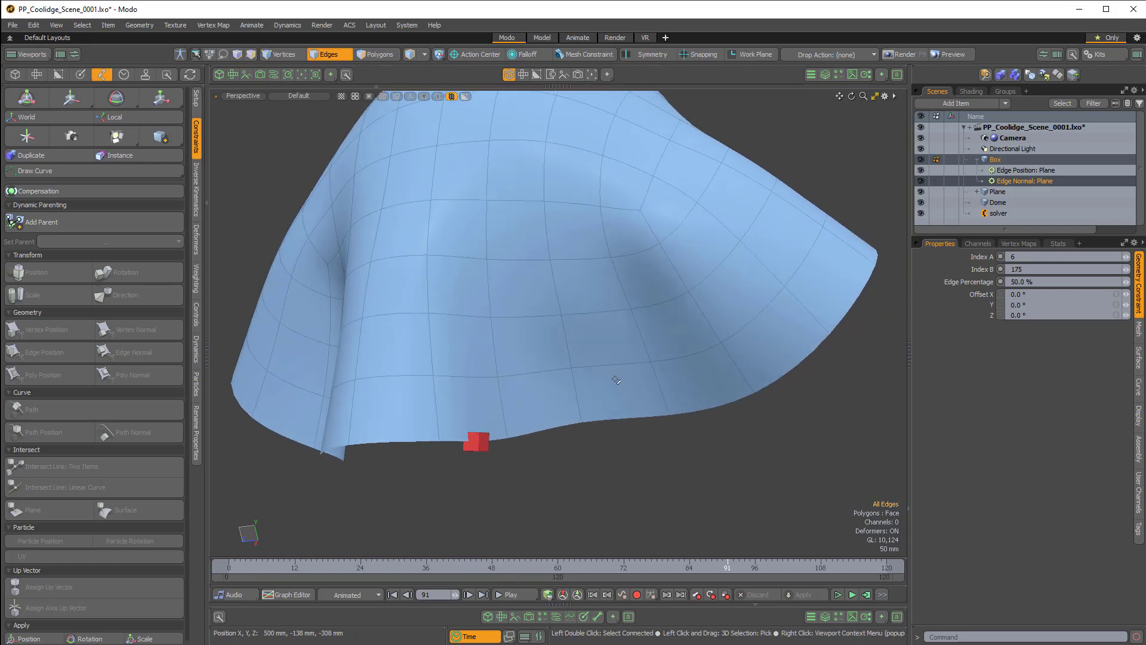
key("5")
left_click(653, 348)
key("2")
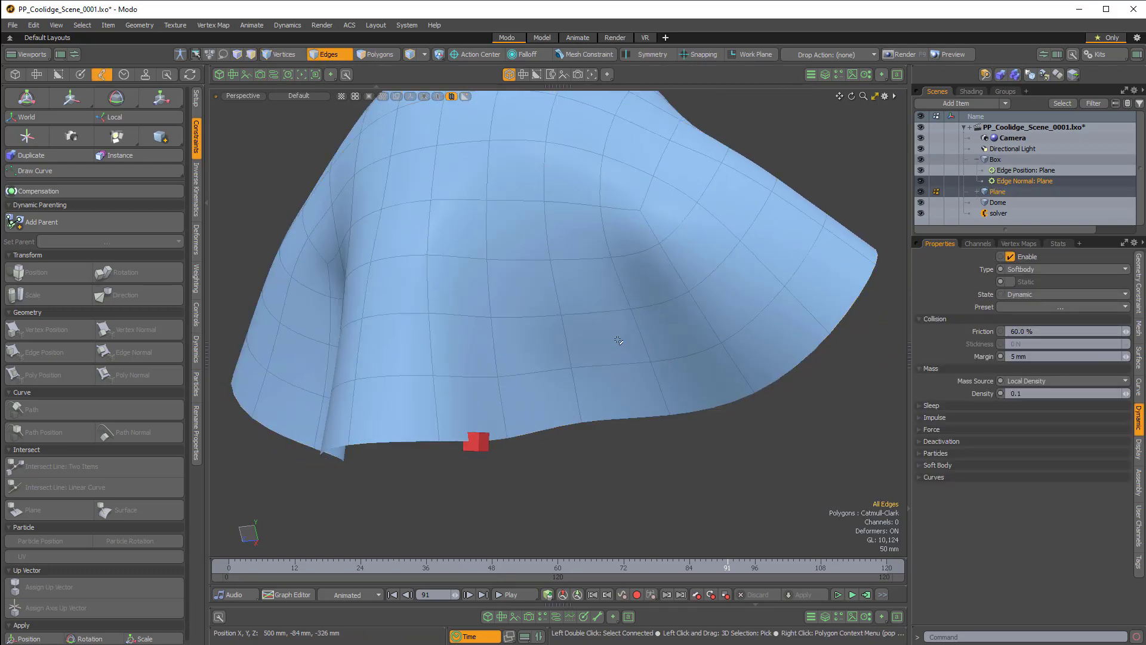
scroll(607, 394, "up", 2)
left_click_drag(603, 399, 571, 387, "alt")
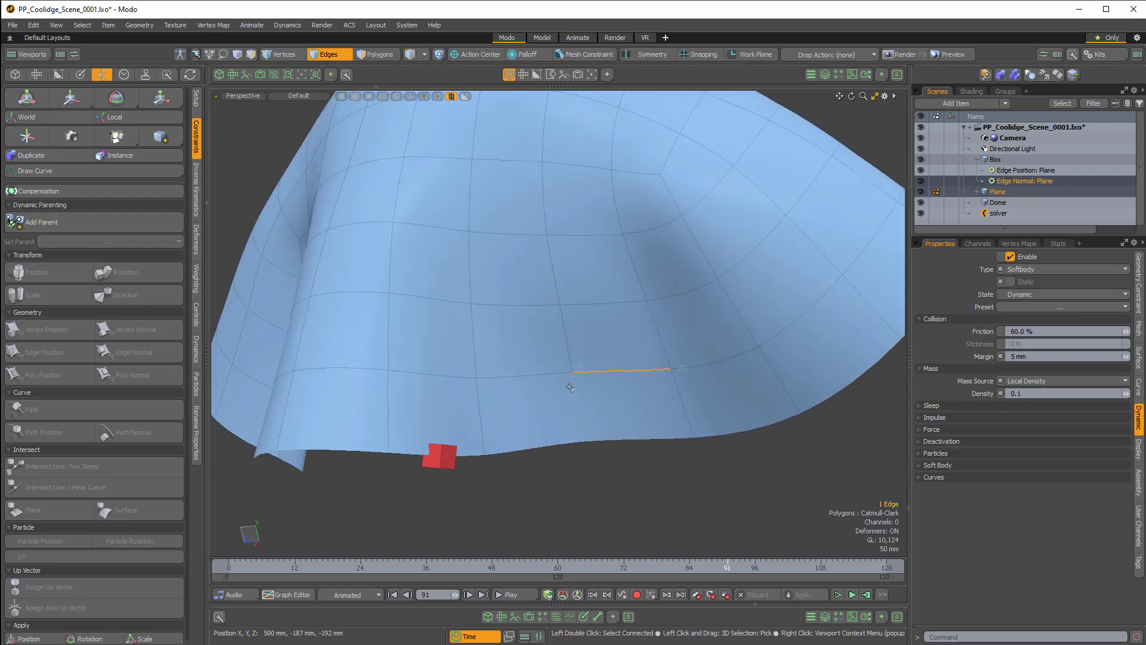
- Set the box's Edge Position constraint to Index A 176 and Index B 182, moving the box onto the selected plane edge
left_click(1024, 171)
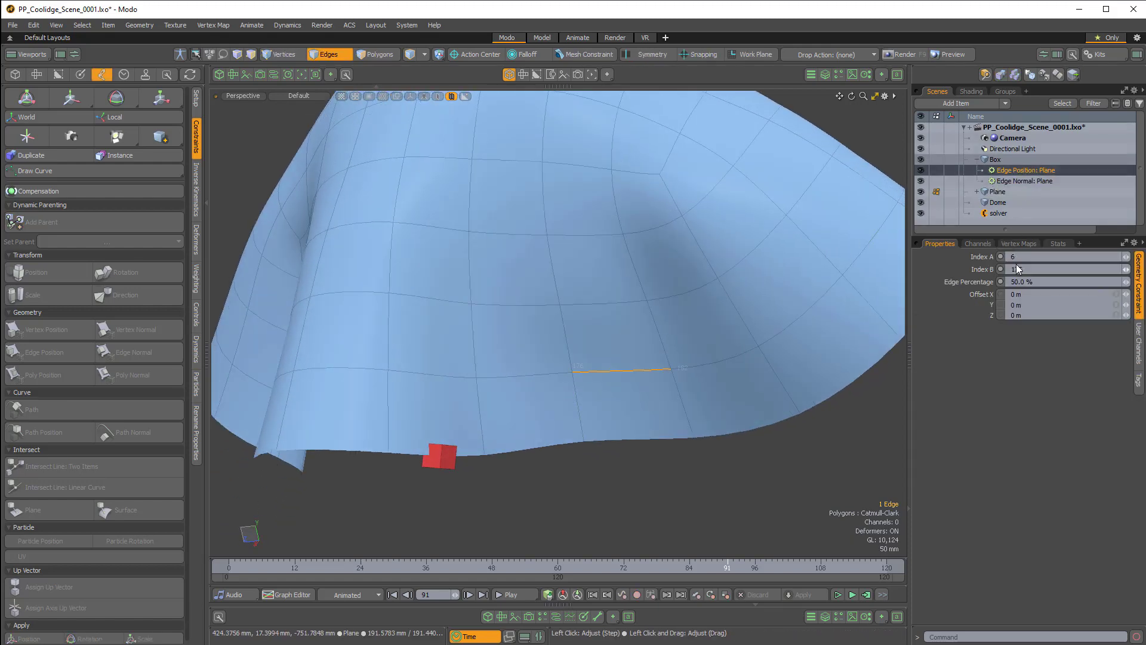
left_click(1034, 259)
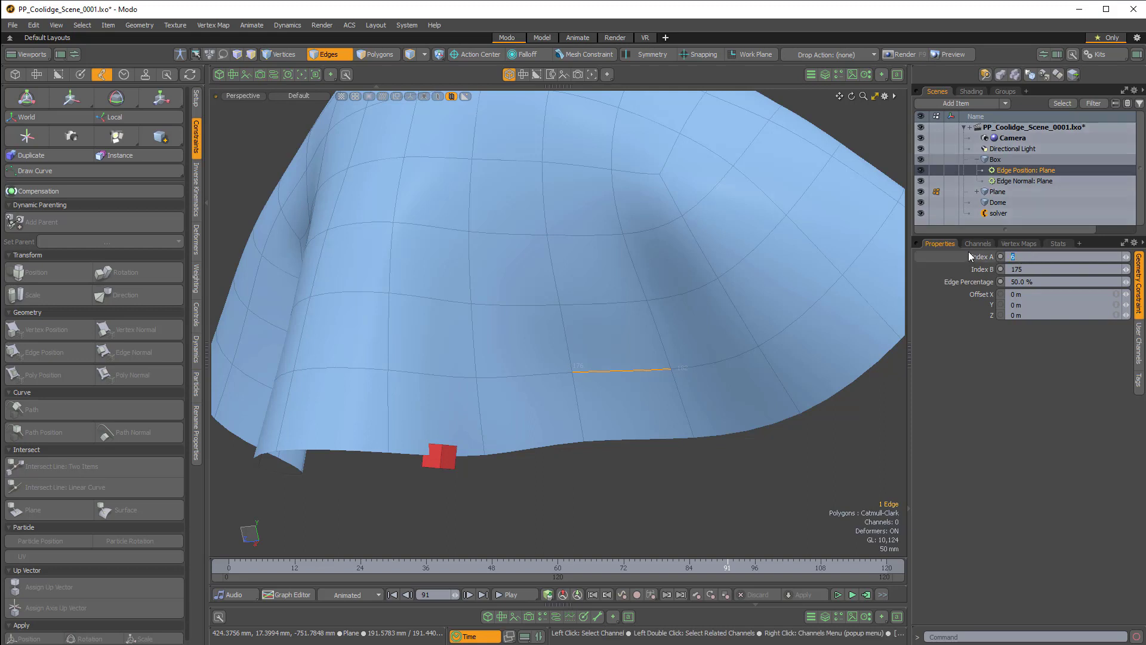
type("176")
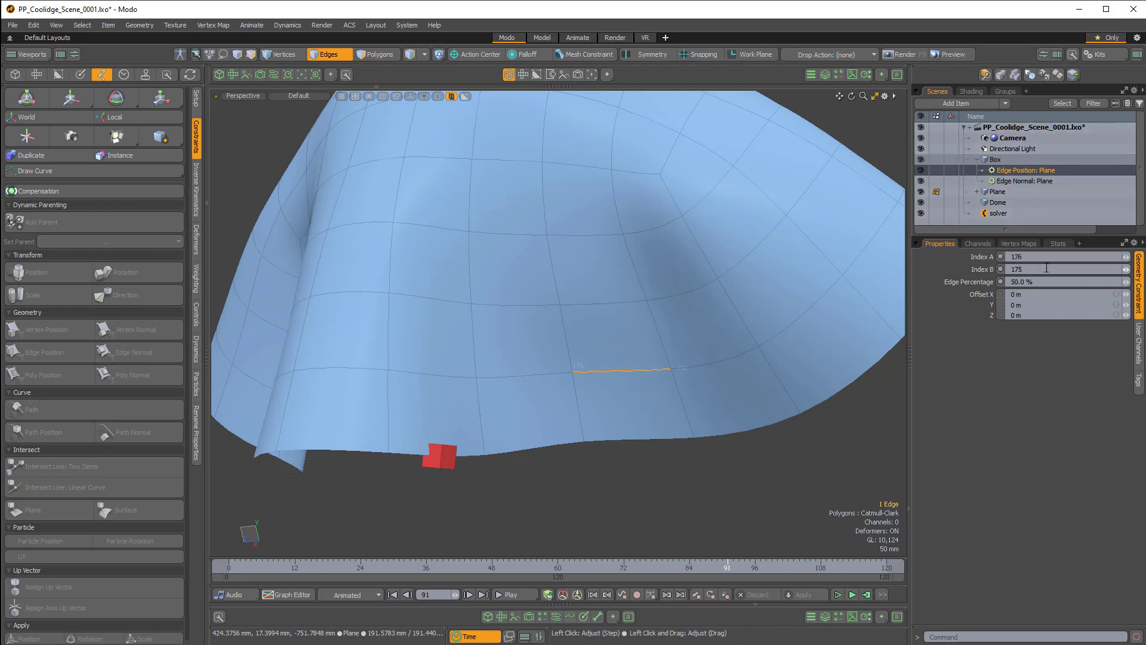
type("182")
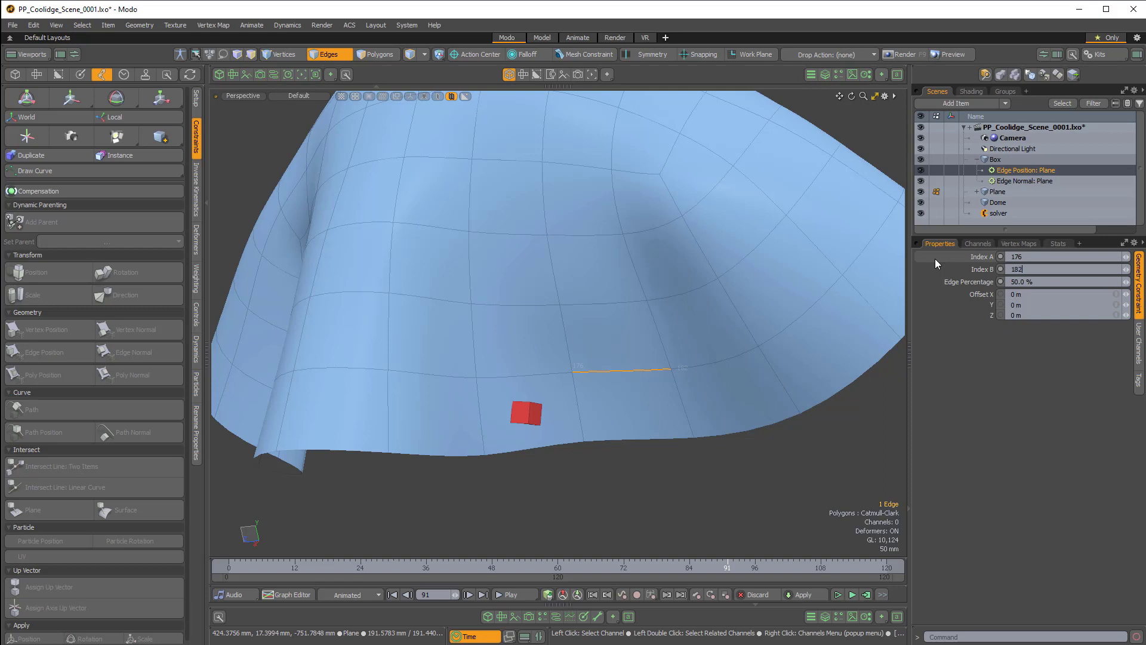
key("Return")
left_click_drag(567, 450, 657, 400, "alt")
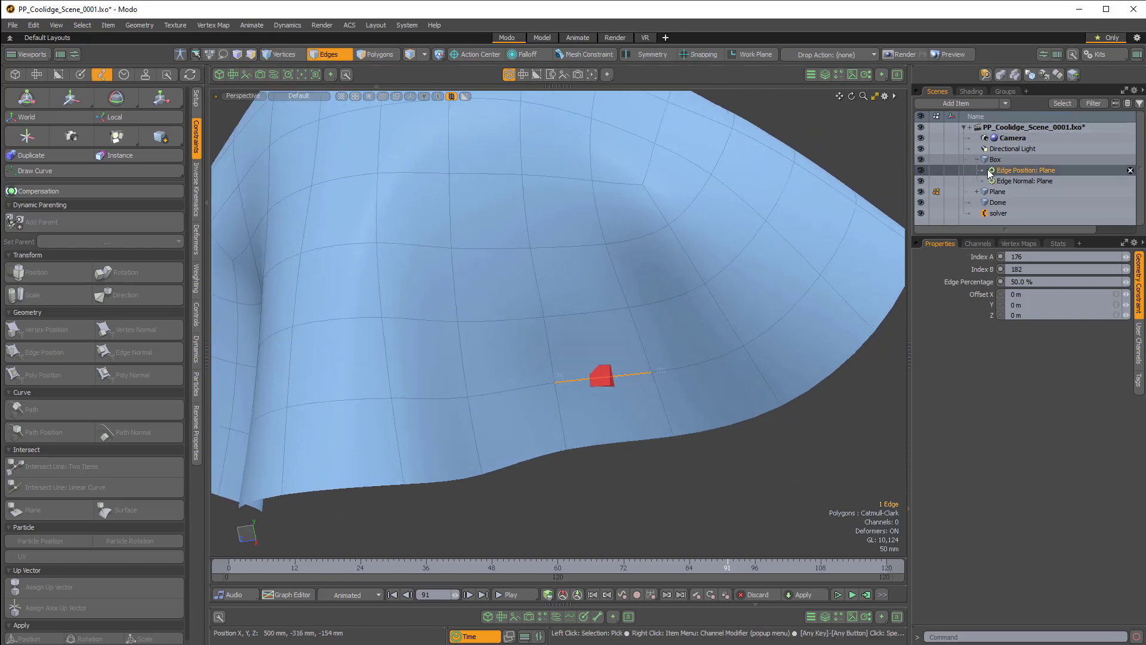
- Set the box's Edge Normal constraint to Index A 176 and Index B 182, and deselect the plane's edge
left_click(1022, 181)
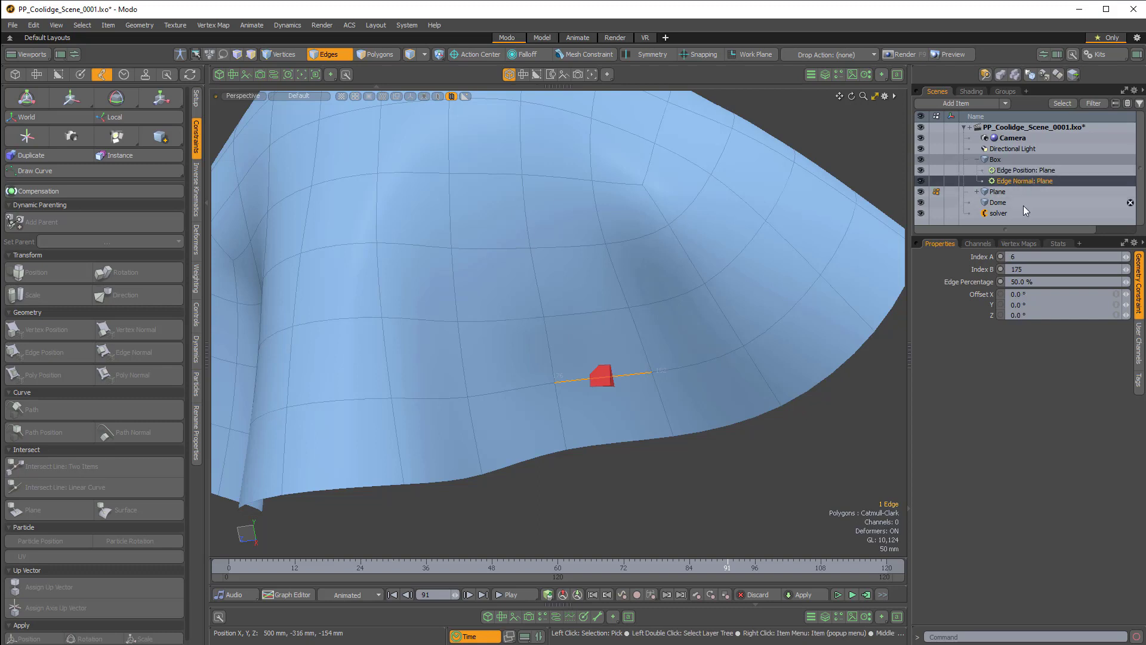
left_click(1025, 257)
type("176")
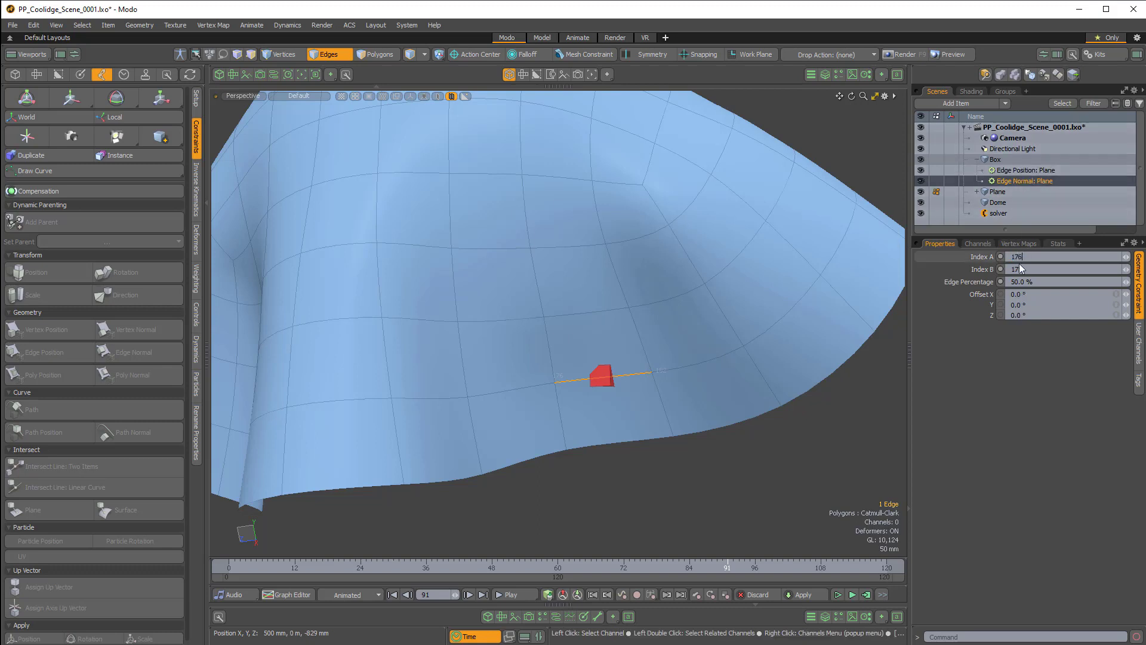
type("182")
left_click_drag(663, 423, 673, 471, "ctrl+alt")
left_click(673, 471)
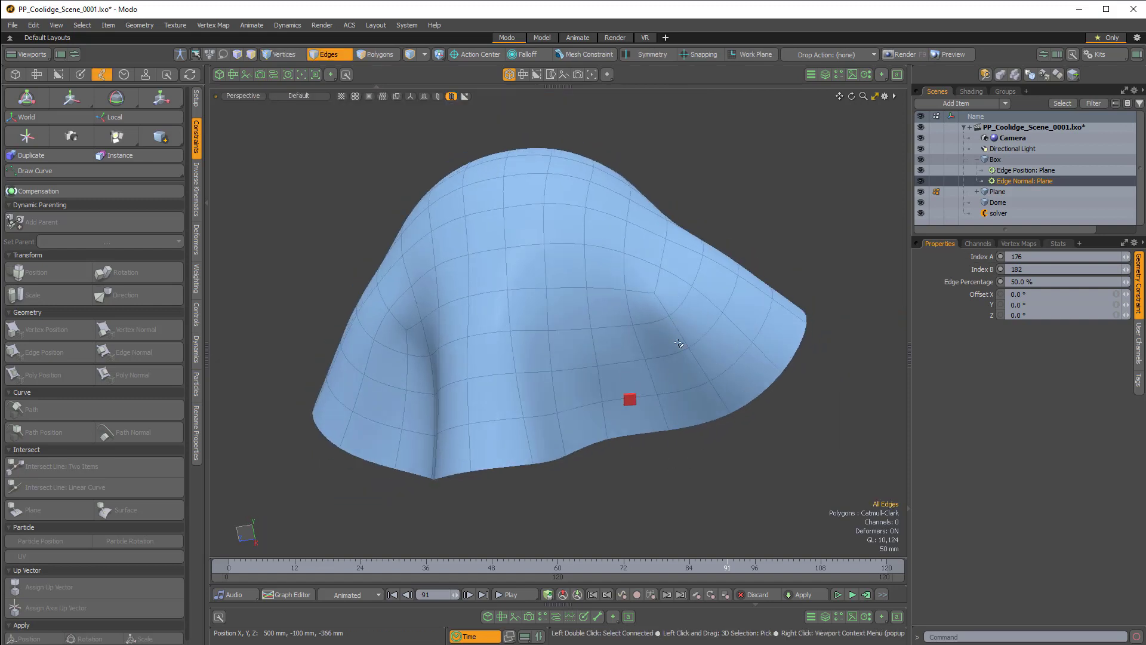
- Play back the simulation to check how the box follows its new edge, and rewind to frame 0
left_click(684, 299)
left_click_drag(712, 299, 659, 333, "alt")
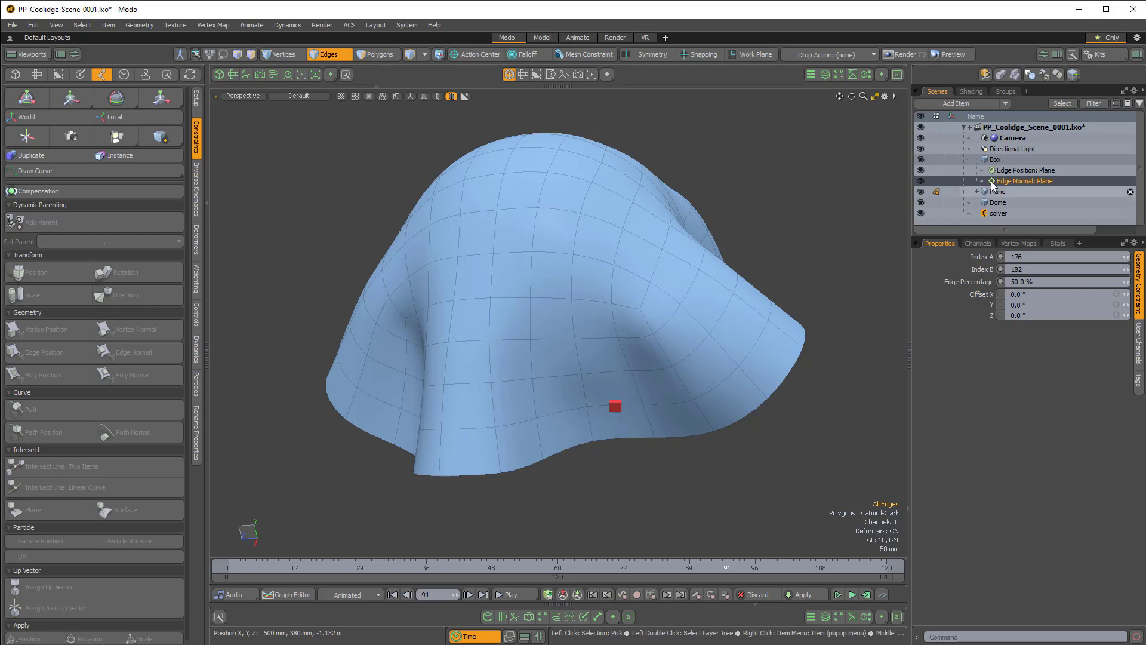
left_click(1007, 172)
left_click(1009, 181)
left_click_drag(708, 401, 782, 362, "alt")
left_click(511, 594)
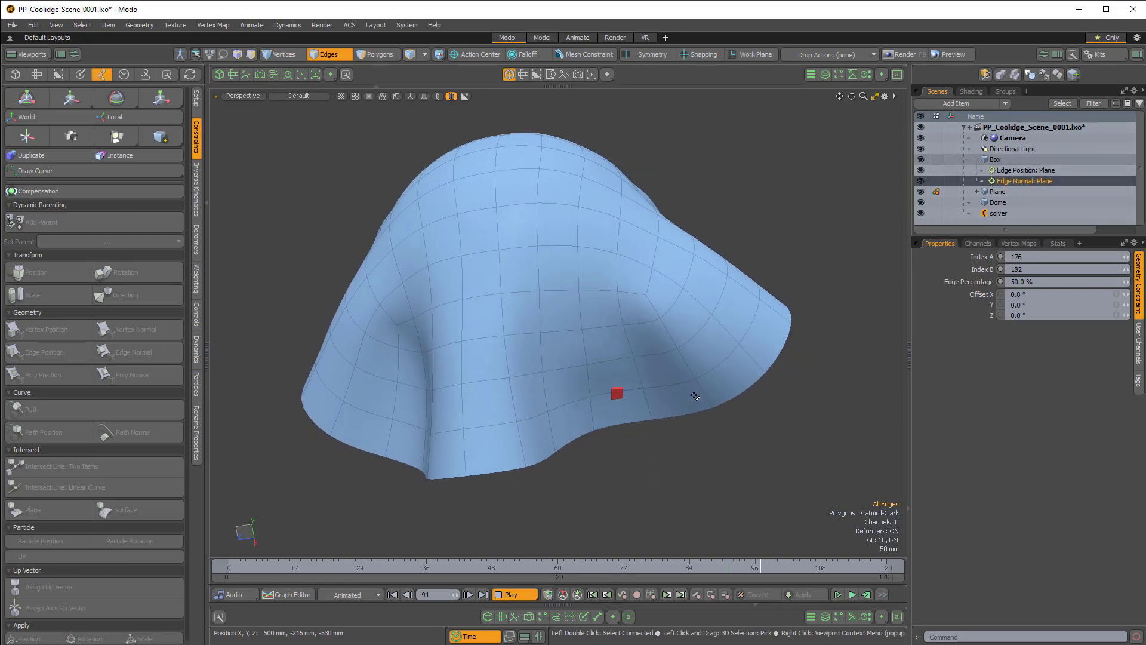
scroll(686, 401, "down", 3)
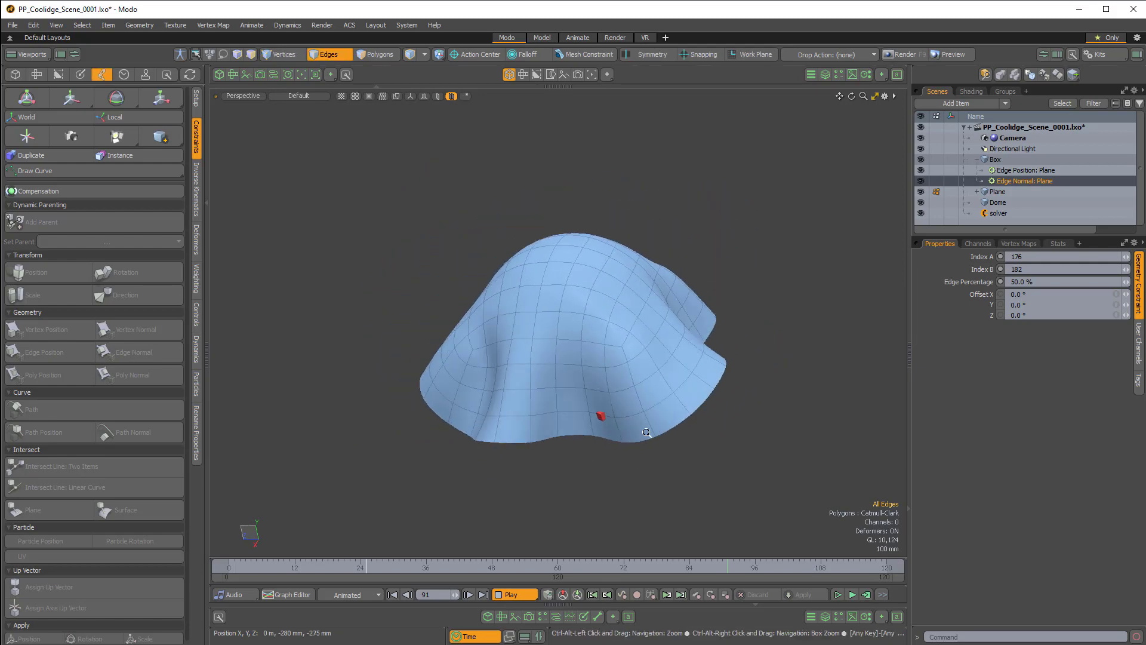
scroll(606, 397, "up", 3)
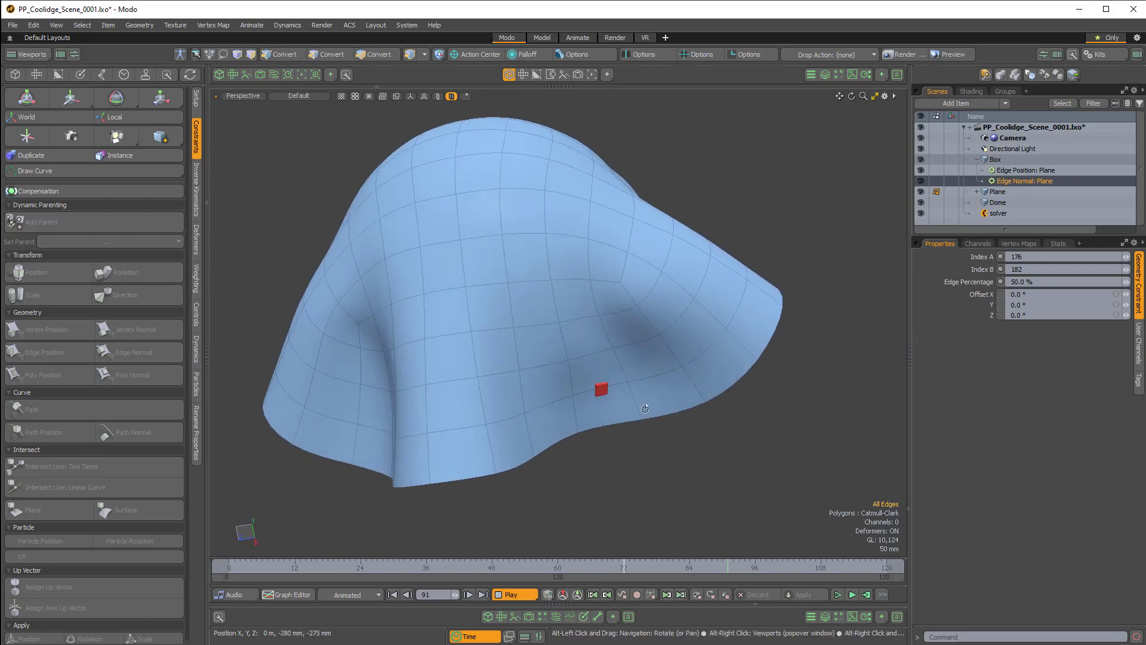
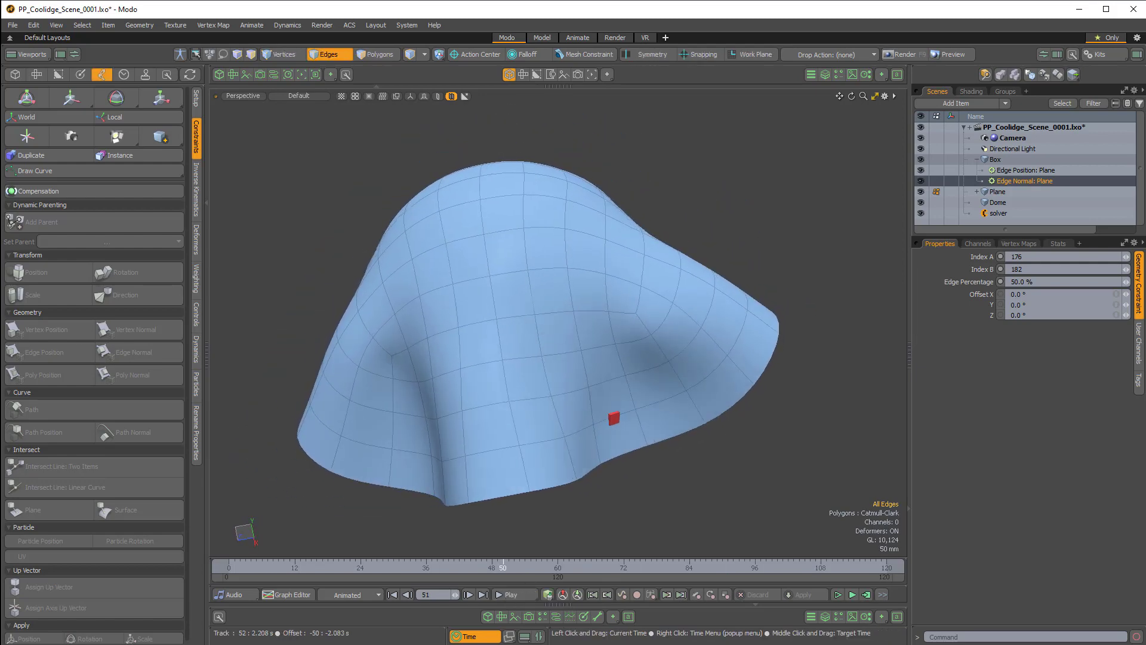
scroll(579, 404, "down", 2)
left_click_drag(578, 404, 527, 217, "alt")
- Revert the scene to its last saved version, discarding the constraints on the box
left_click(12, 25)
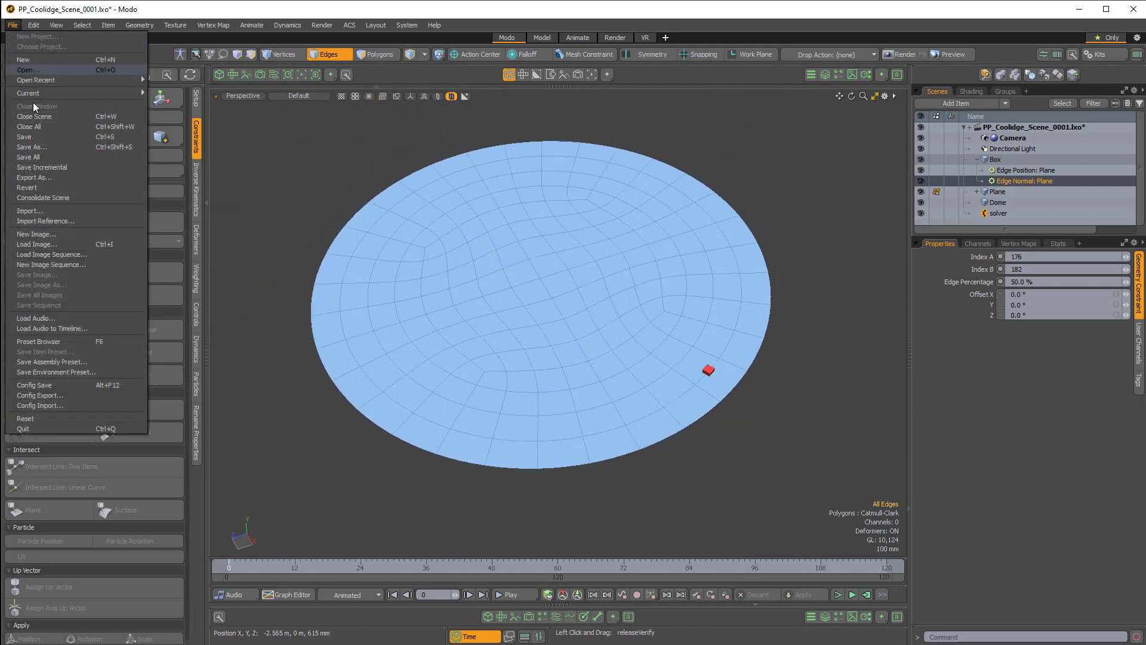
left_click(26, 188)
left_click(883, 216)
scroll(607, 302, "down", 2)
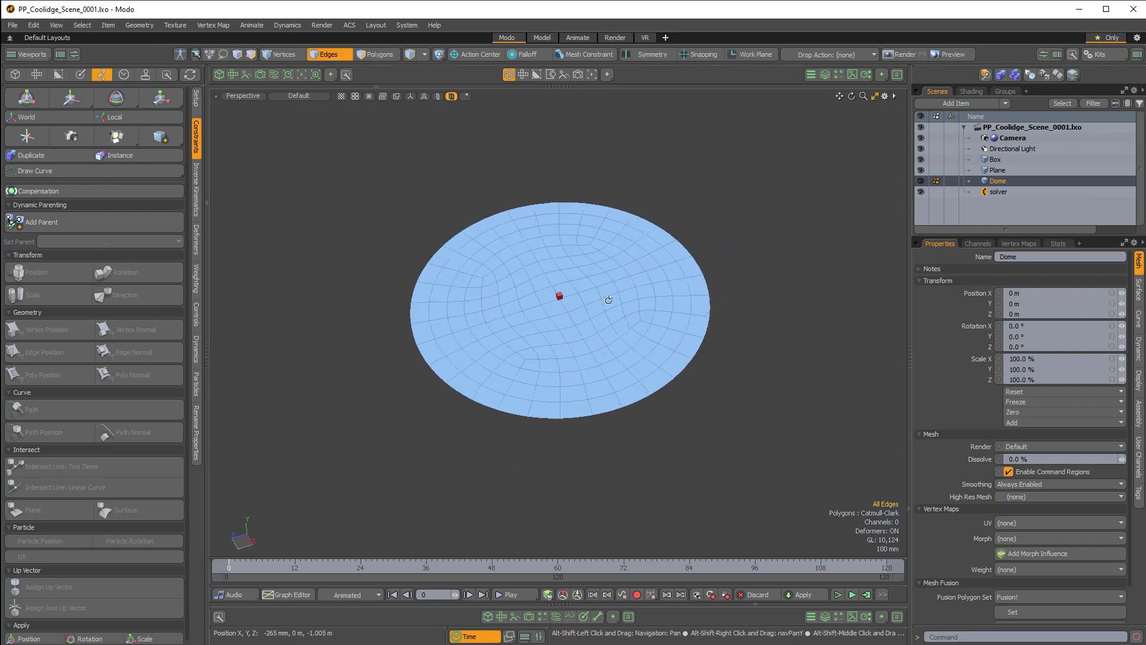
left_click_drag(607, 302, 636, 288, "alt")
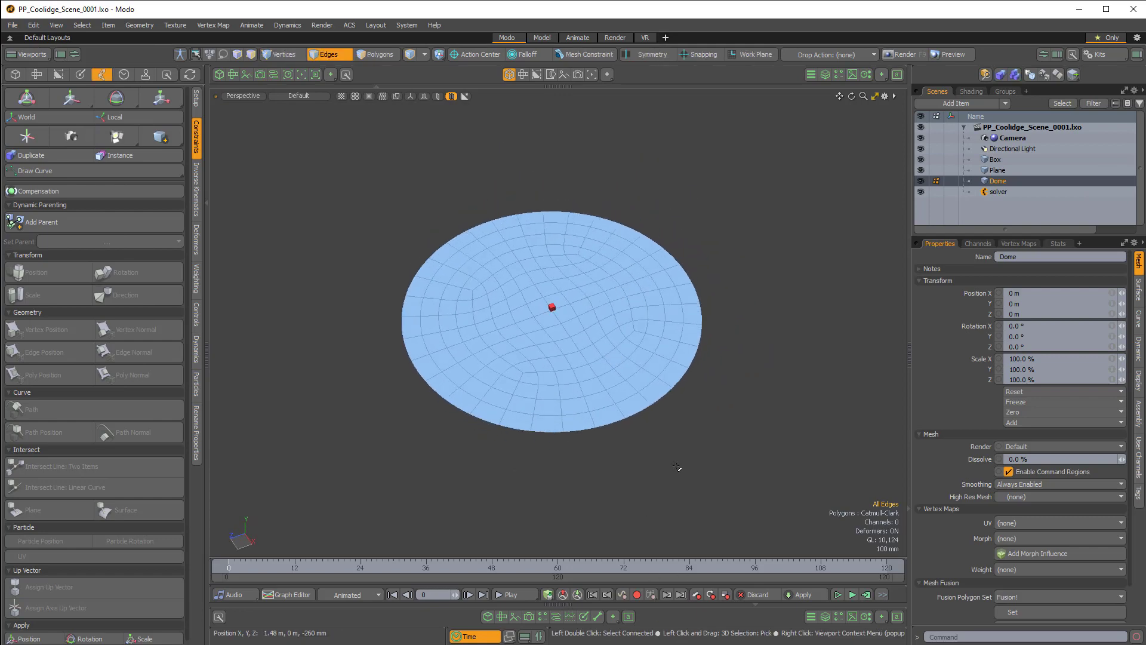
scroll(643, 438, "up", 5)
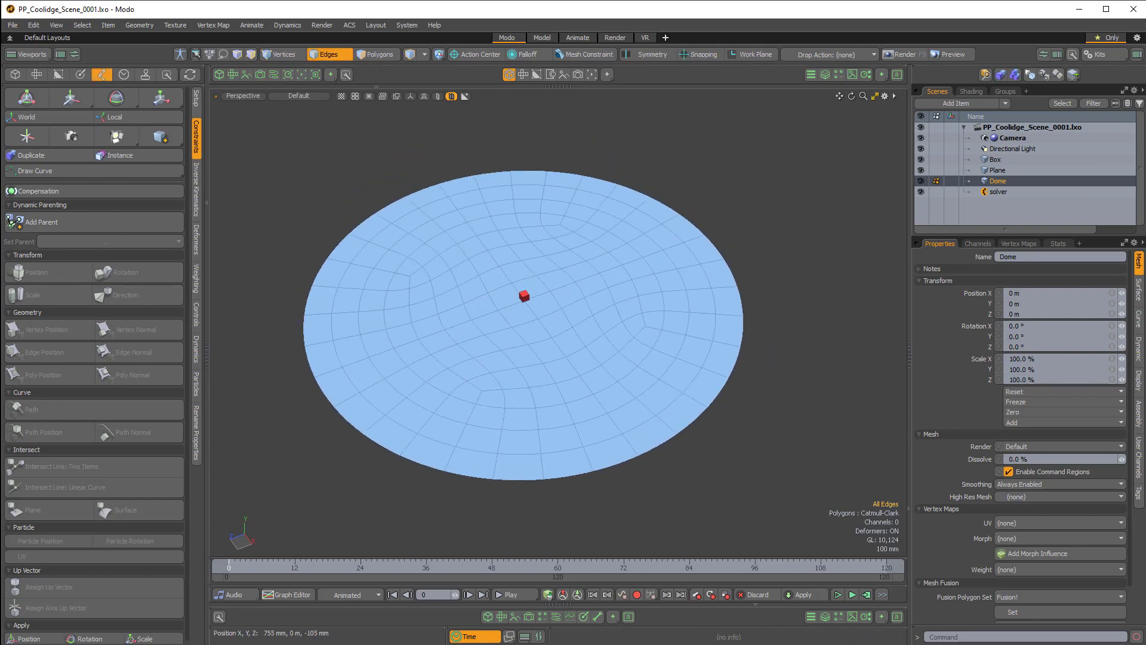
- Switch to the browser to view the Pushing Points Coolidge Collection download page, and return to Modo
mouse_move(779, 643)
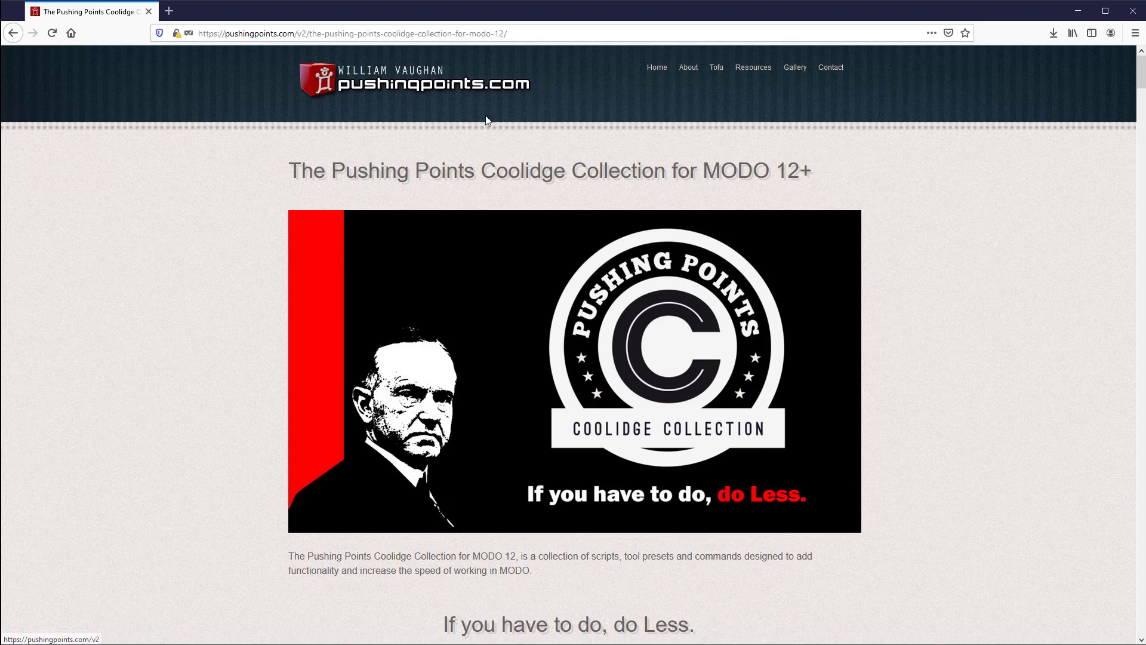
scroll(470, 135, "down", 5)
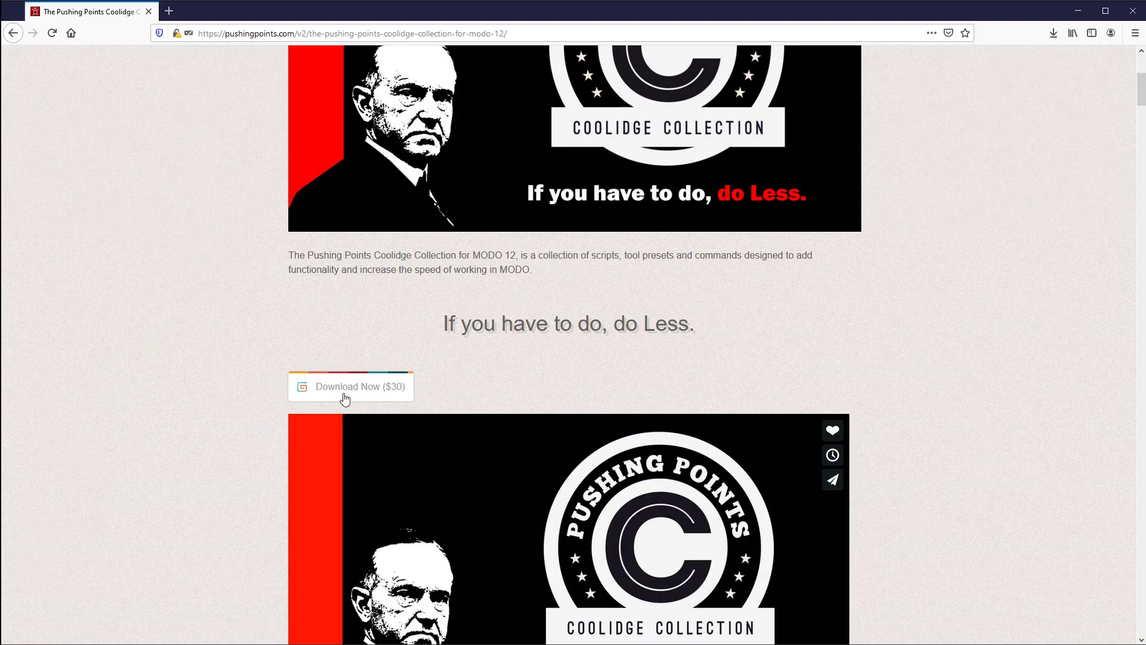
scroll(507, 378, "up", 5)
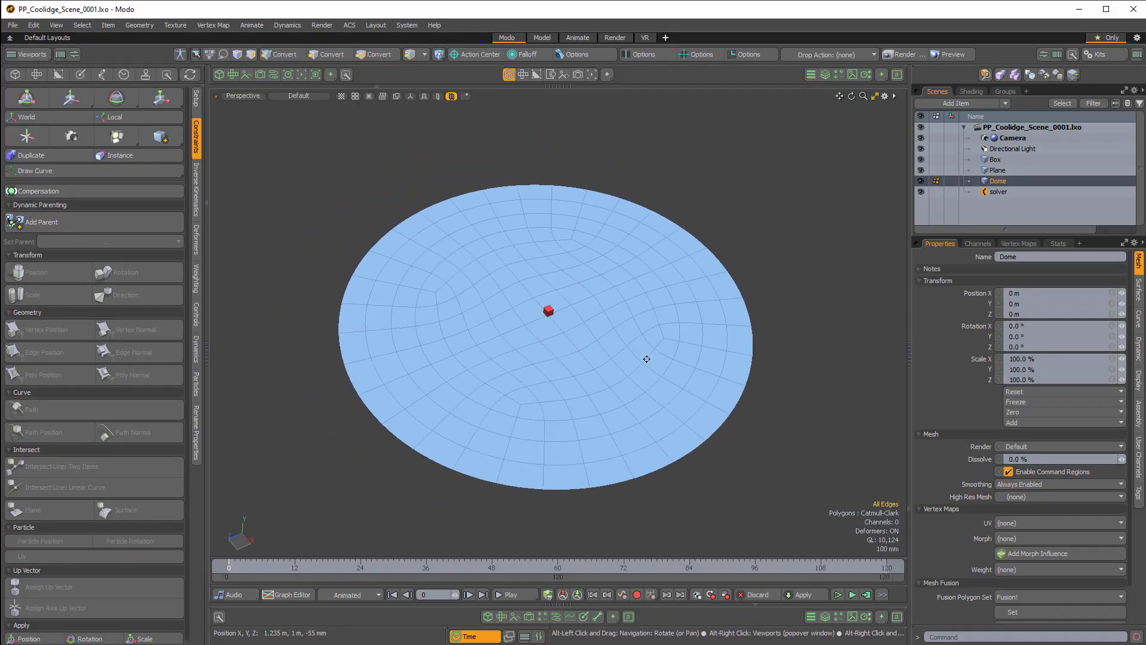
left_click_drag(647, 359, 633, 357, "alt+shift")
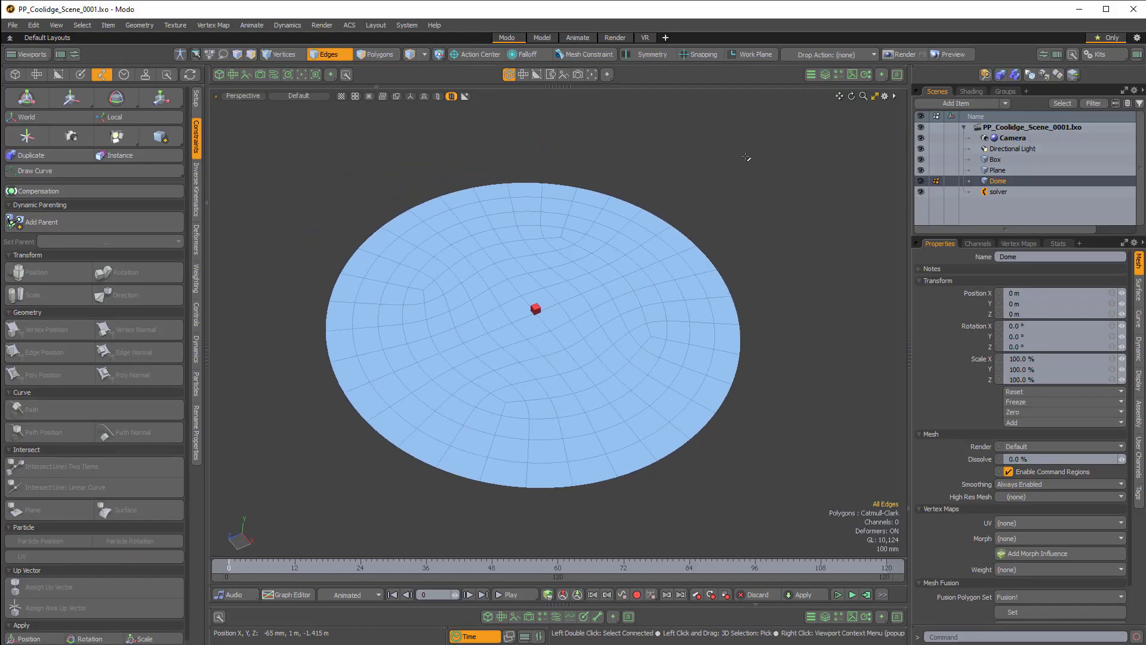
- Show the custom viewport beside the 3D view, look through its list of Coolidge tools, and hide it again
left_click(899, 75)
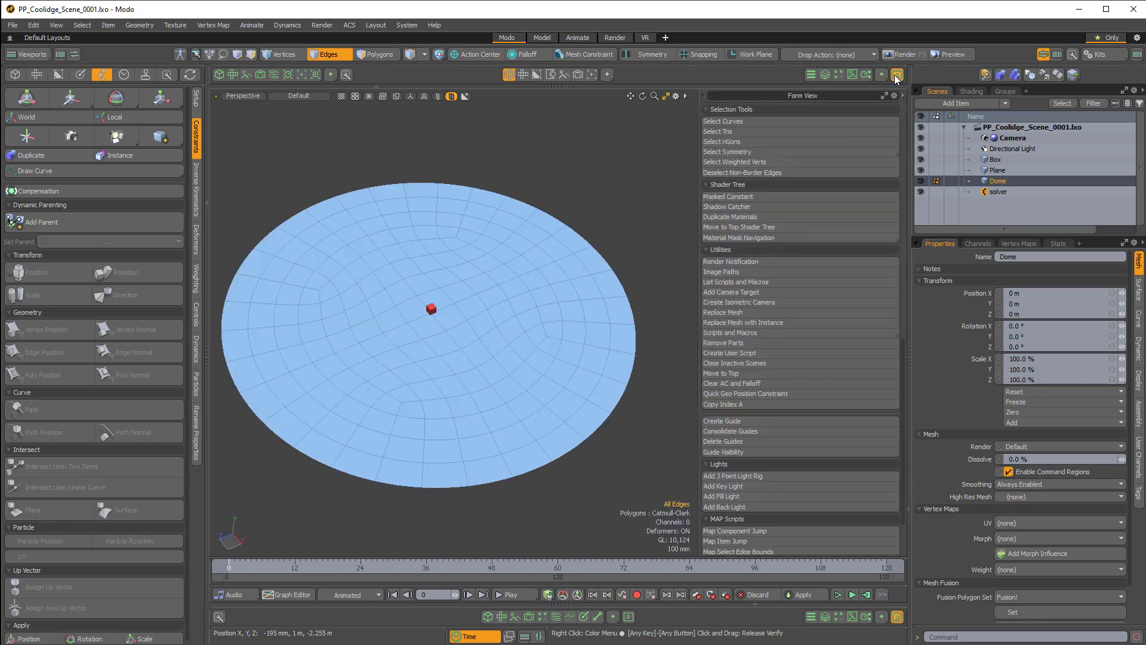
scroll(778, 238, "up", 8)
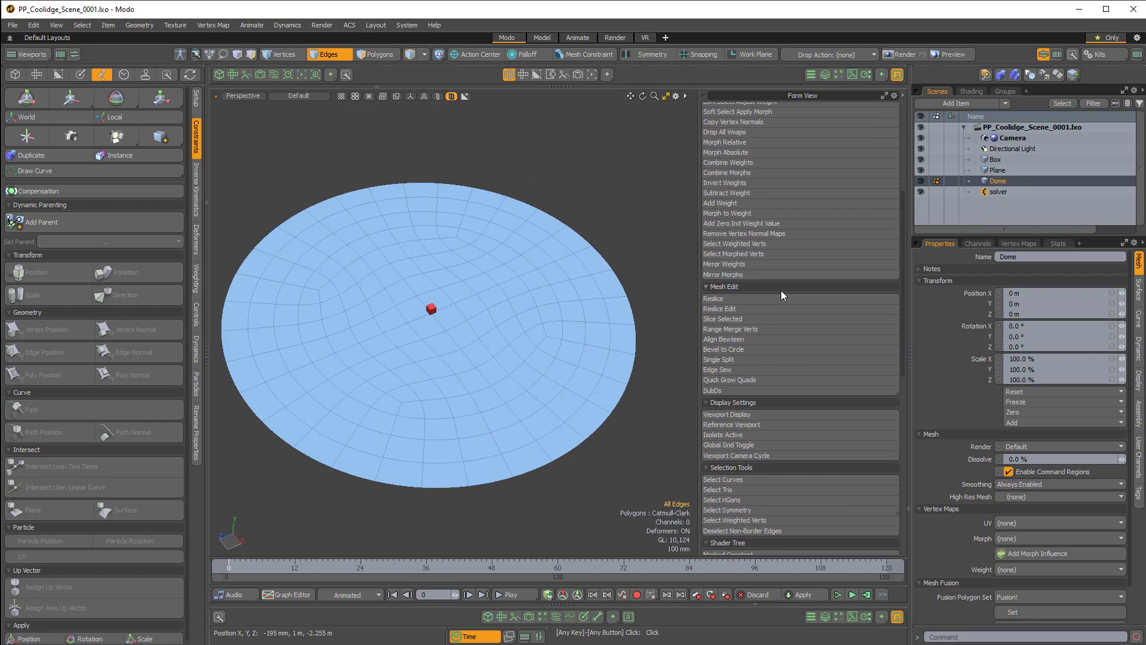
scroll(781, 291, "down", 10)
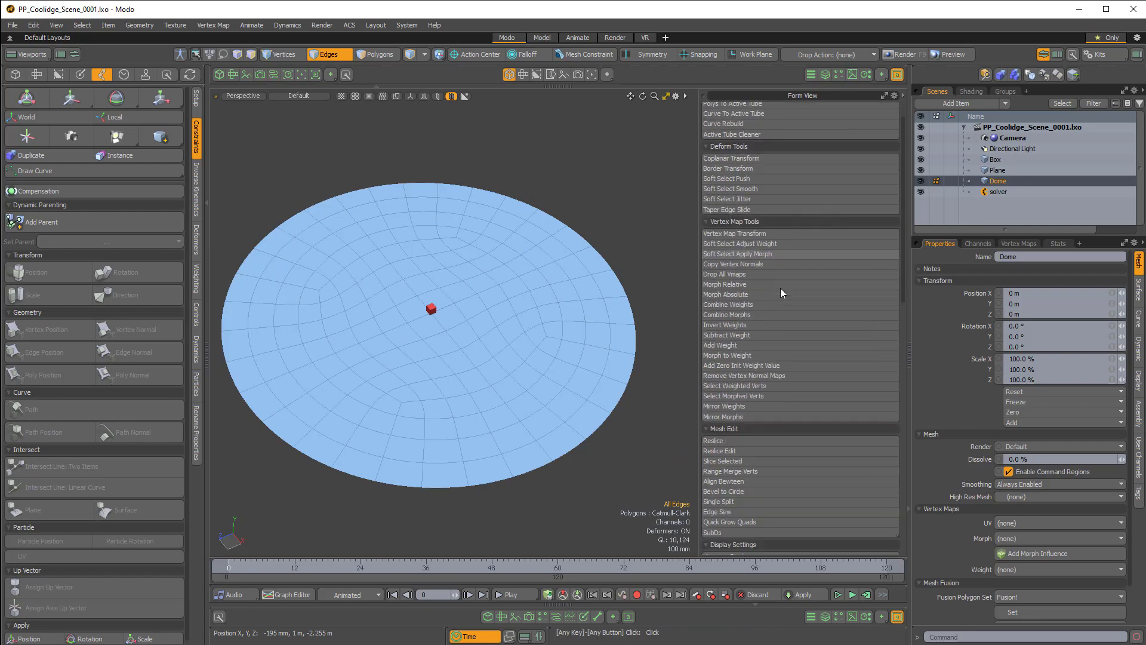
left_click(896, 75)
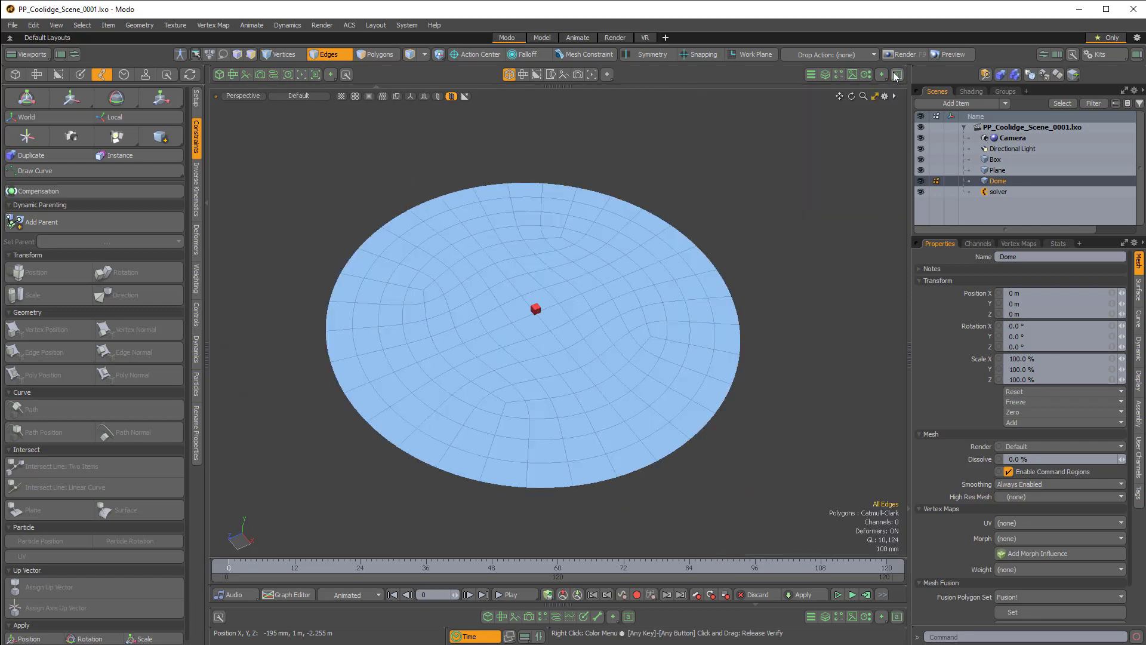
- Open the pp_Coolidge palette from the Kits, look through its tool list, and close both palettes
left_click(1105, 55)
left_click_drag(994, 78, 702, 78)
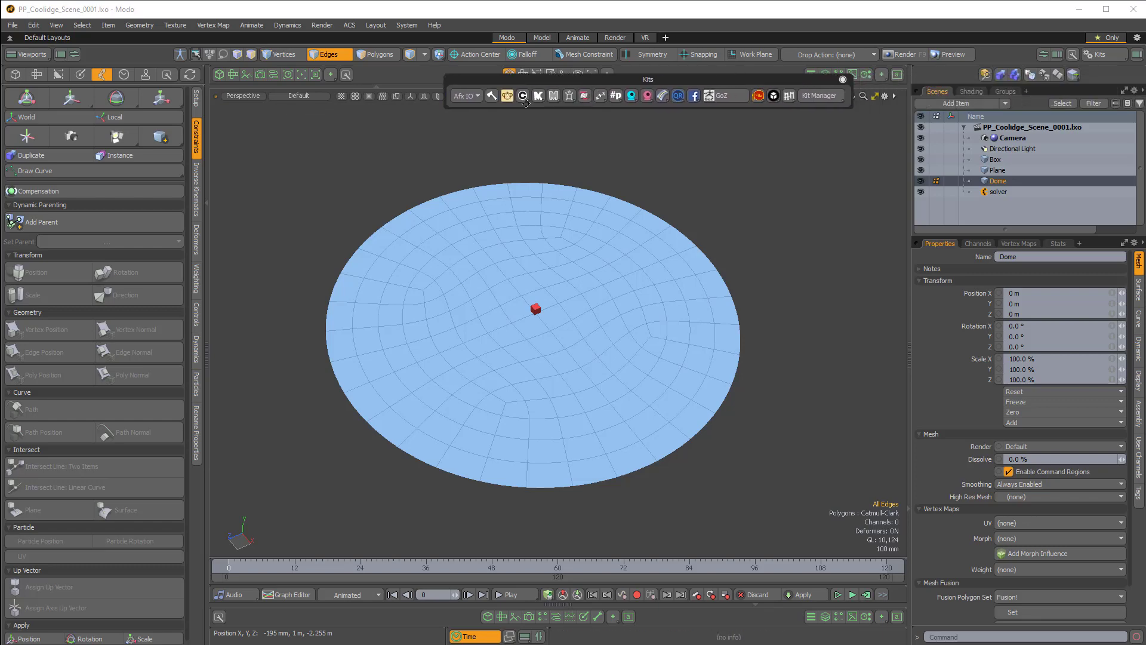
left_click(522, 96)
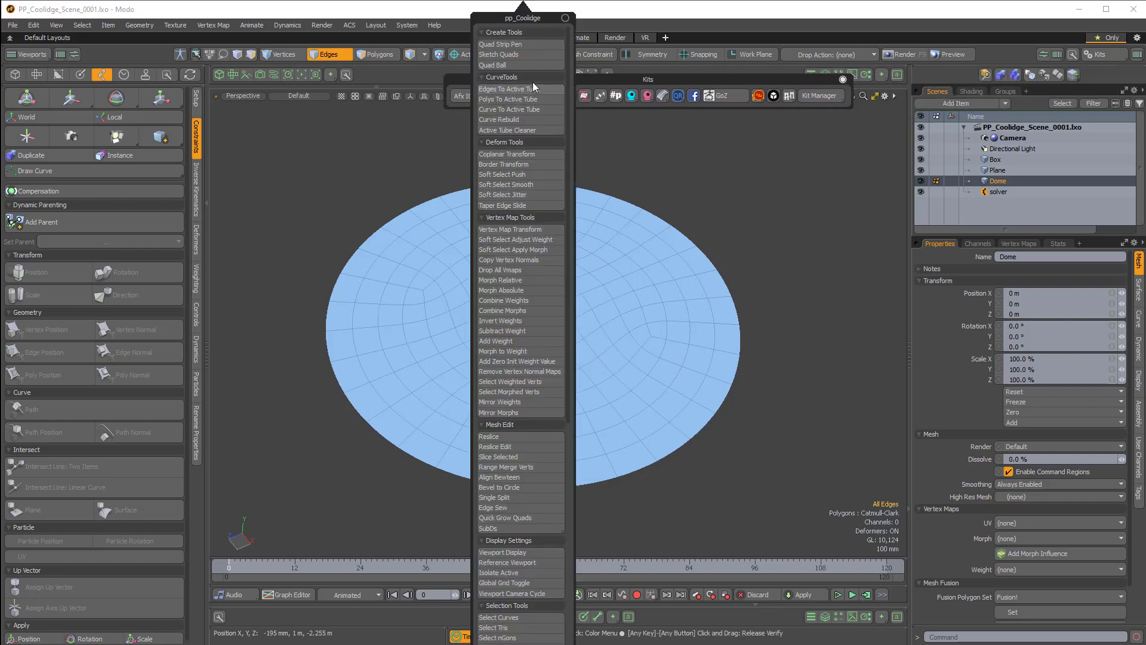
left_click_drag(526, 13, 287, 13)
scroll(281, 179, "up", 4)
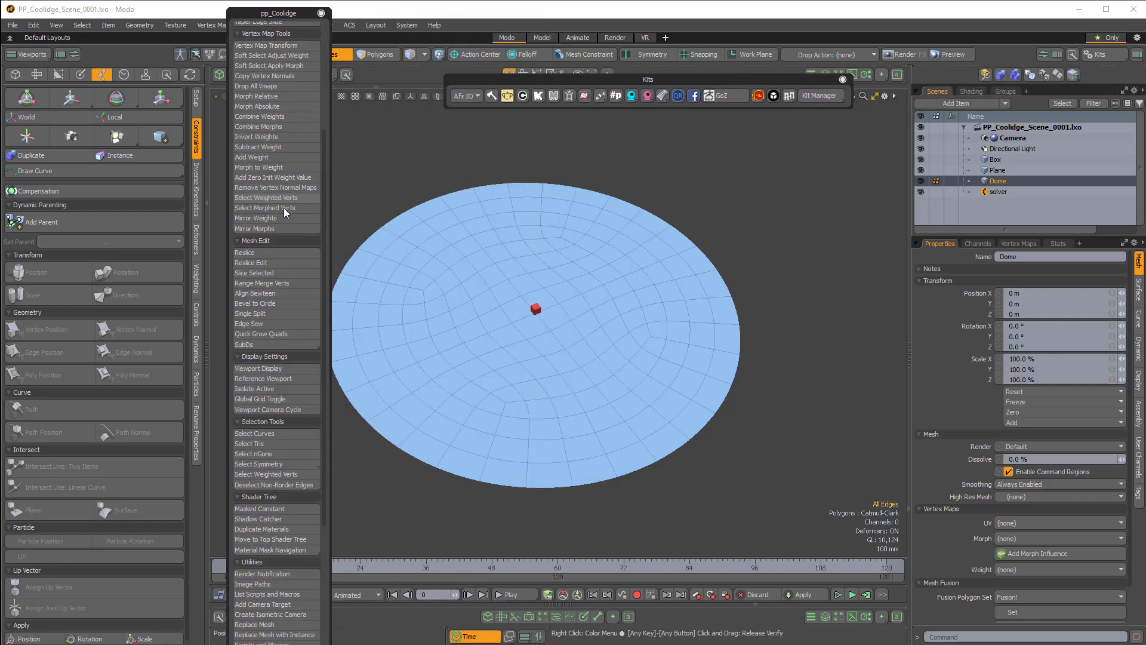
left_click(321, 13)
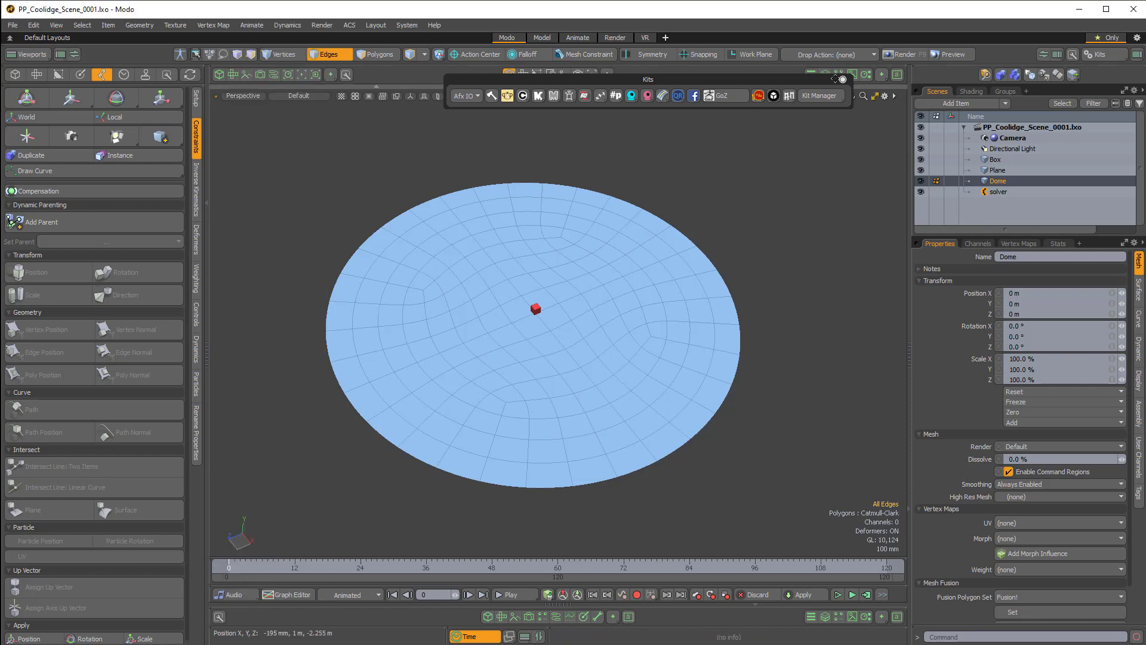
left_click(842, 79)
- Reopen the docked Coolidge tool list, browse its tool categories, and collapse it
left_click(880, 77)
scroll(833, 185, "up", 10)
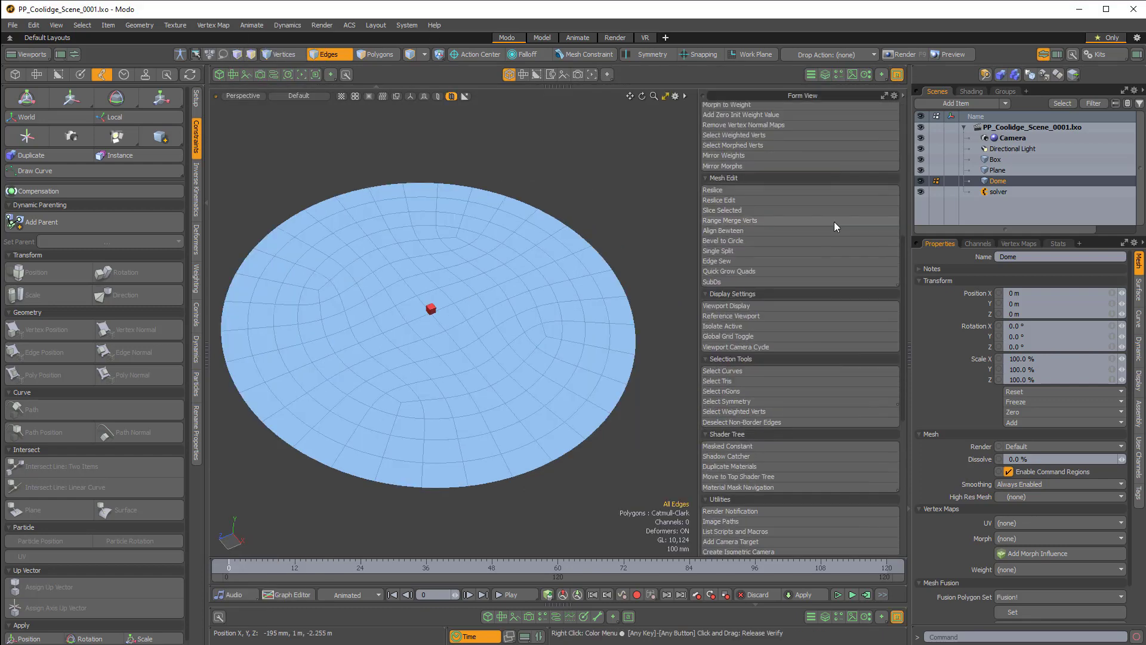
left_click(897, 74)
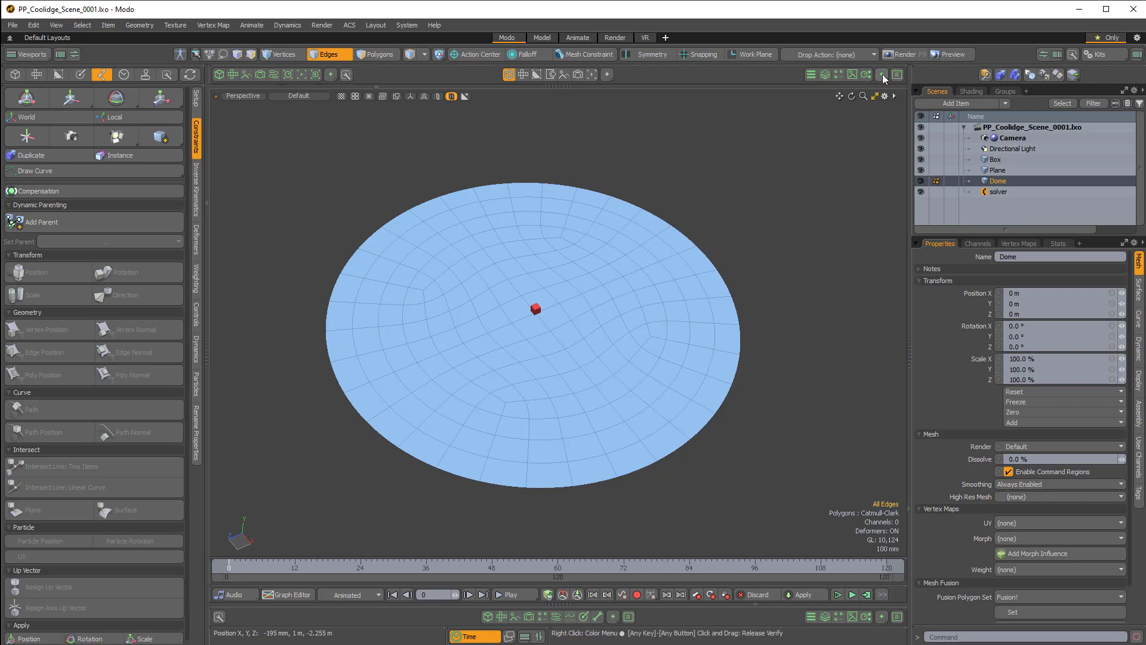
- Set the Custom B viewport to Expanded and display an empty custom viewport beside the 3D view
left_click(882, 74)
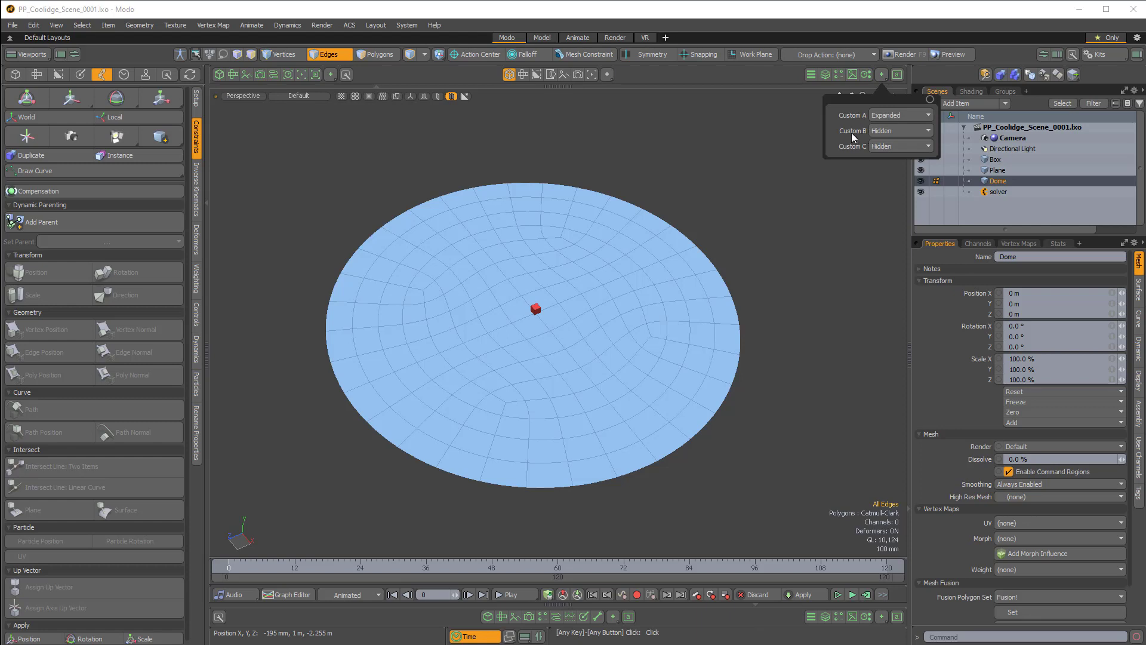
left_click(888, 132)
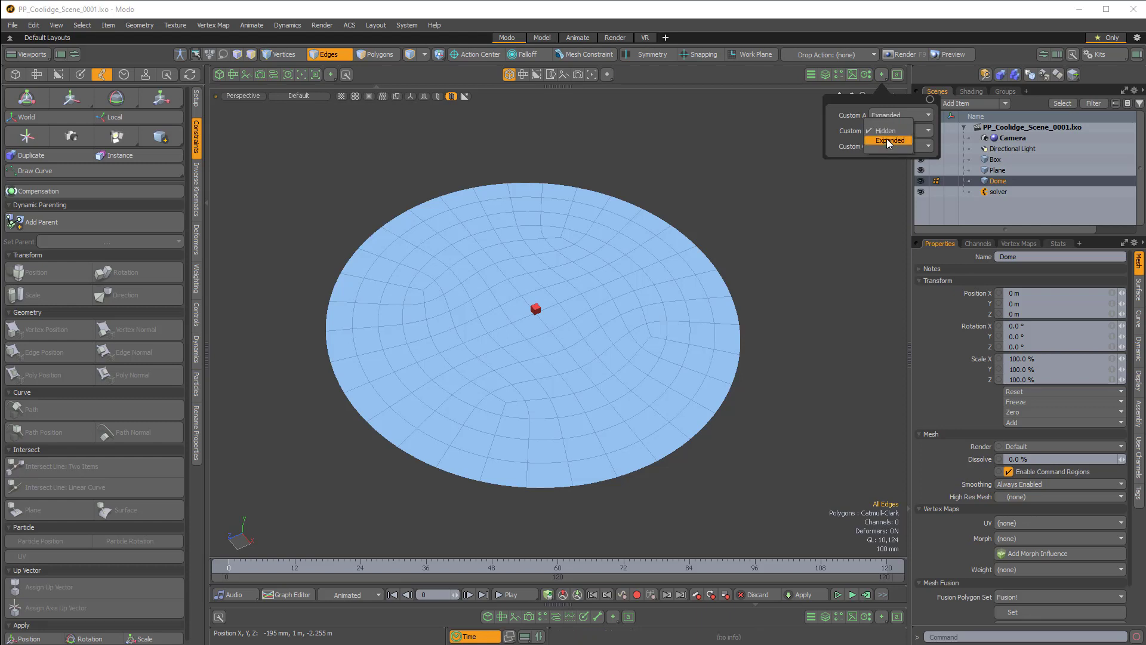
left_click(895, 141)
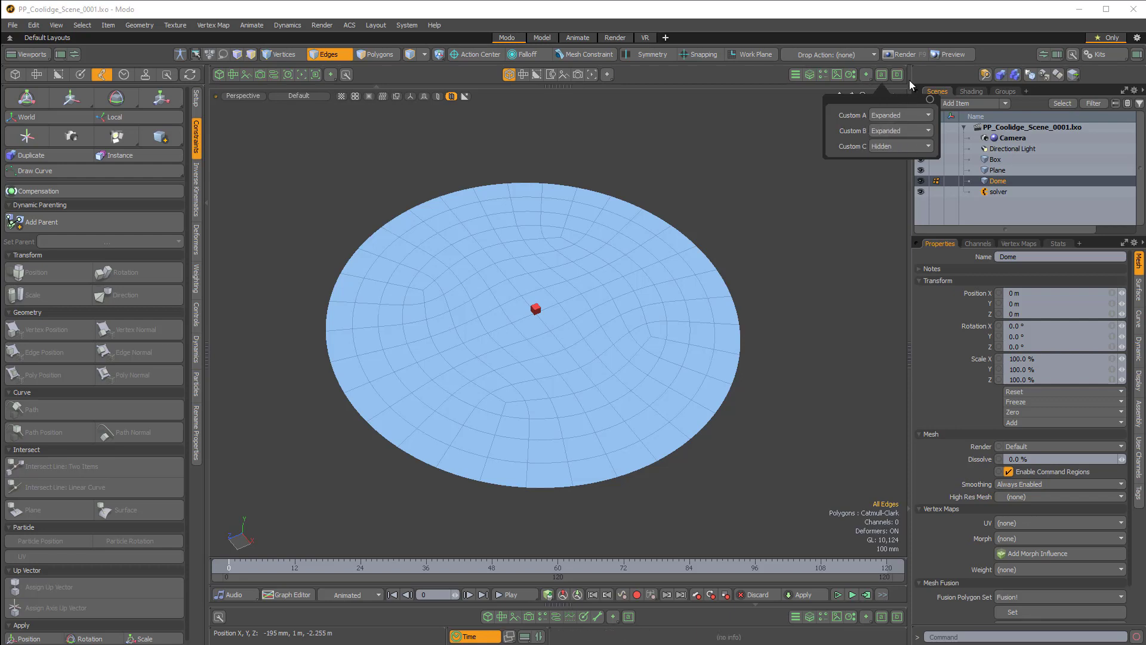
left_click(898, 75)
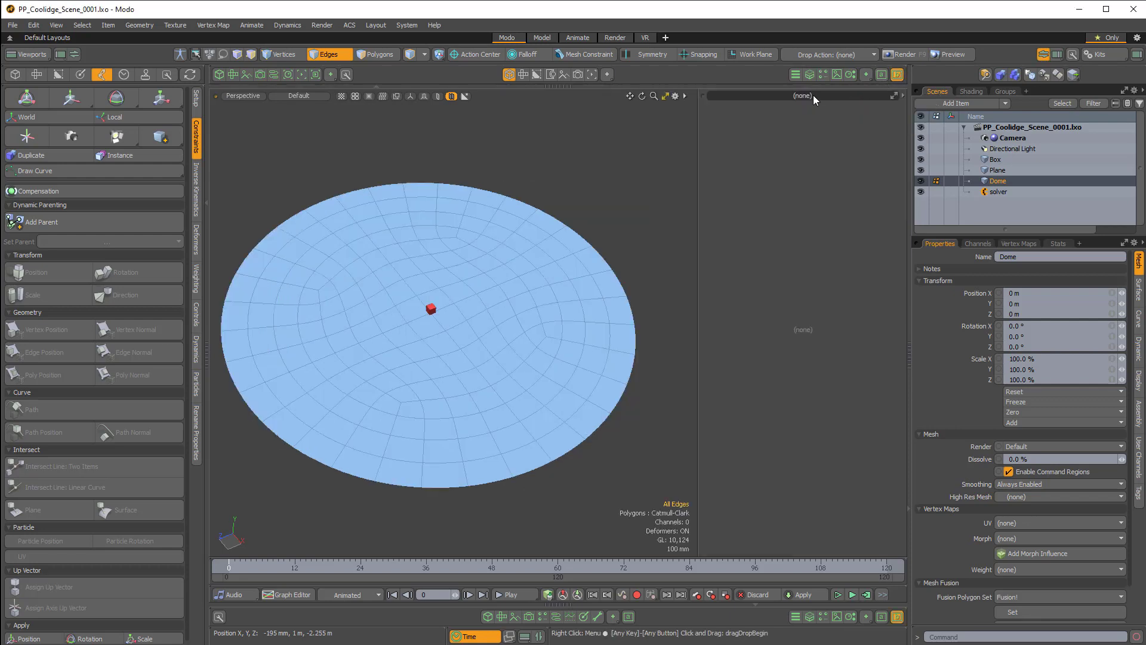
- Turn the empty custom viewport into a Form View and set its exports to pp_Coolidge
left_click(903, 96)
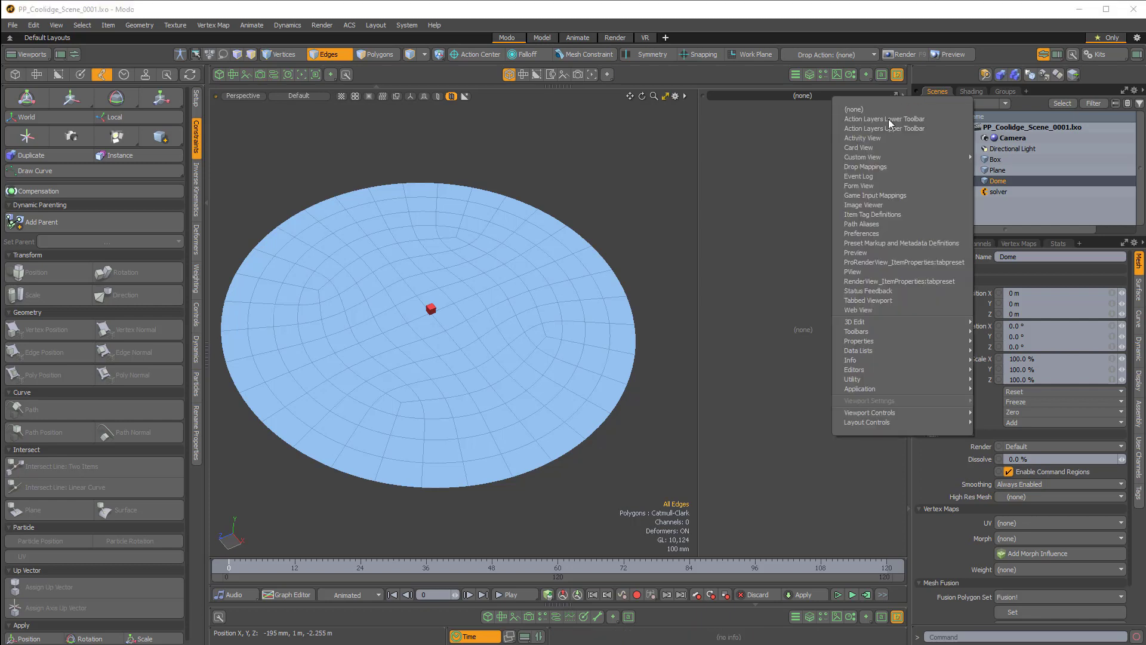
left_click(873, 185)
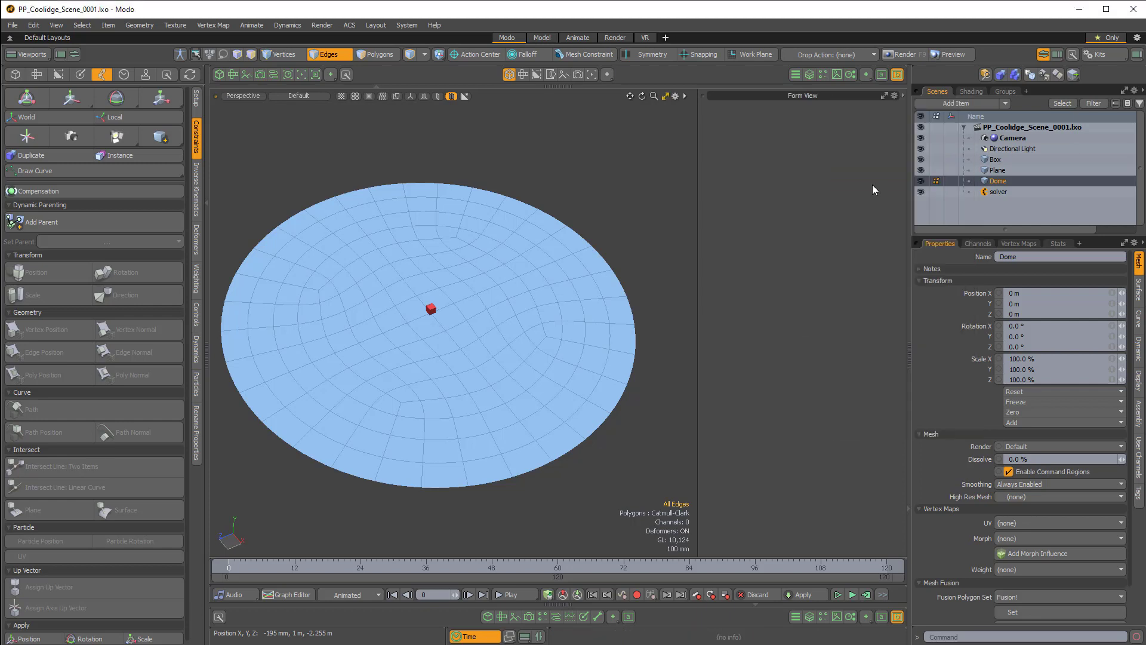
left_click(811, 96)
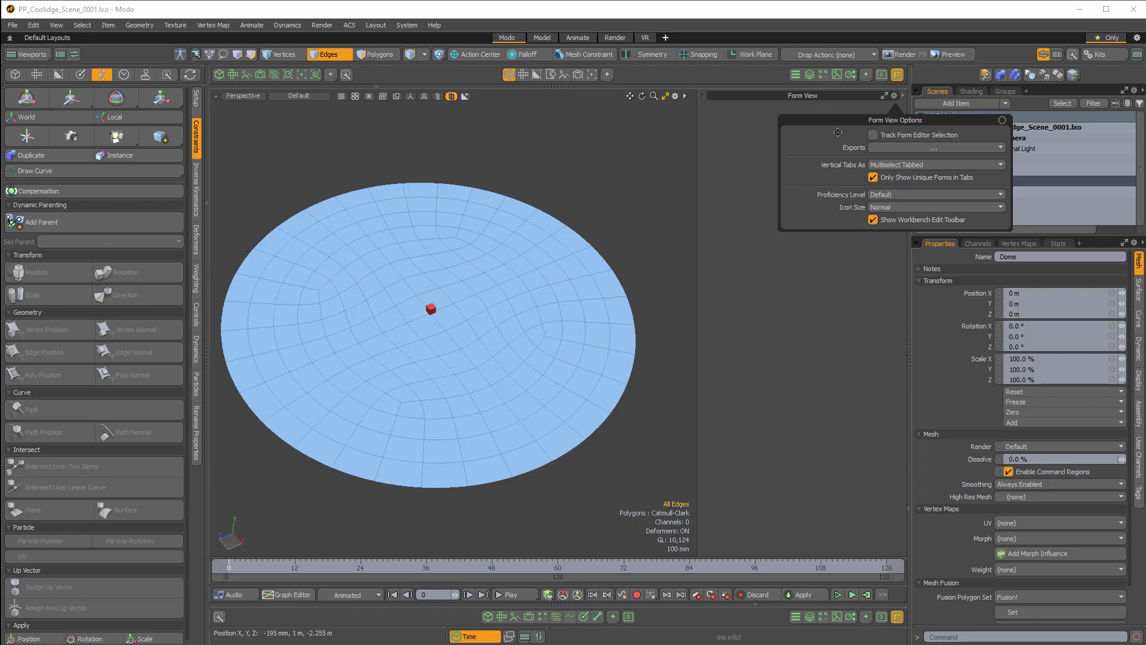
left_click(894, 148)
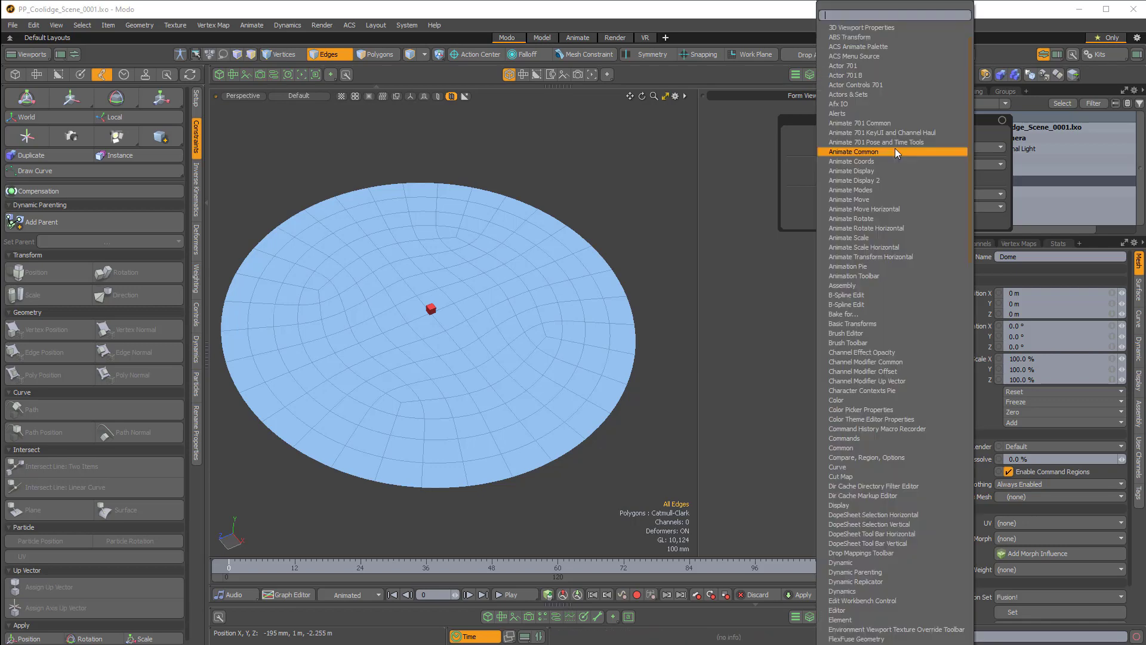
type("cool")
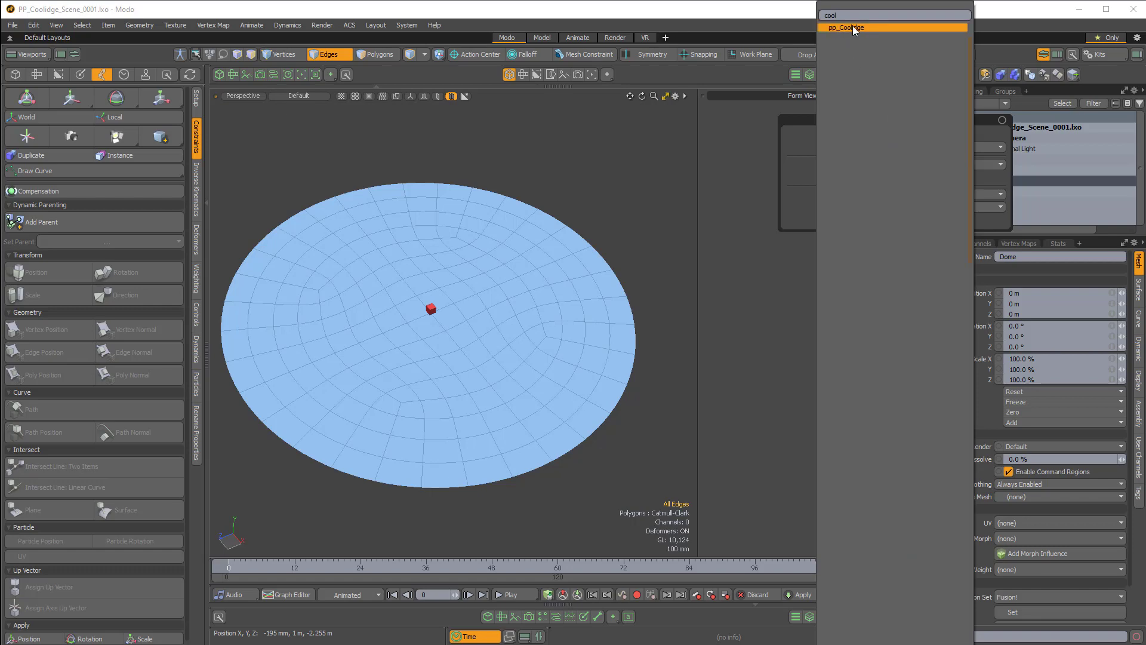
left_click(855, 28)
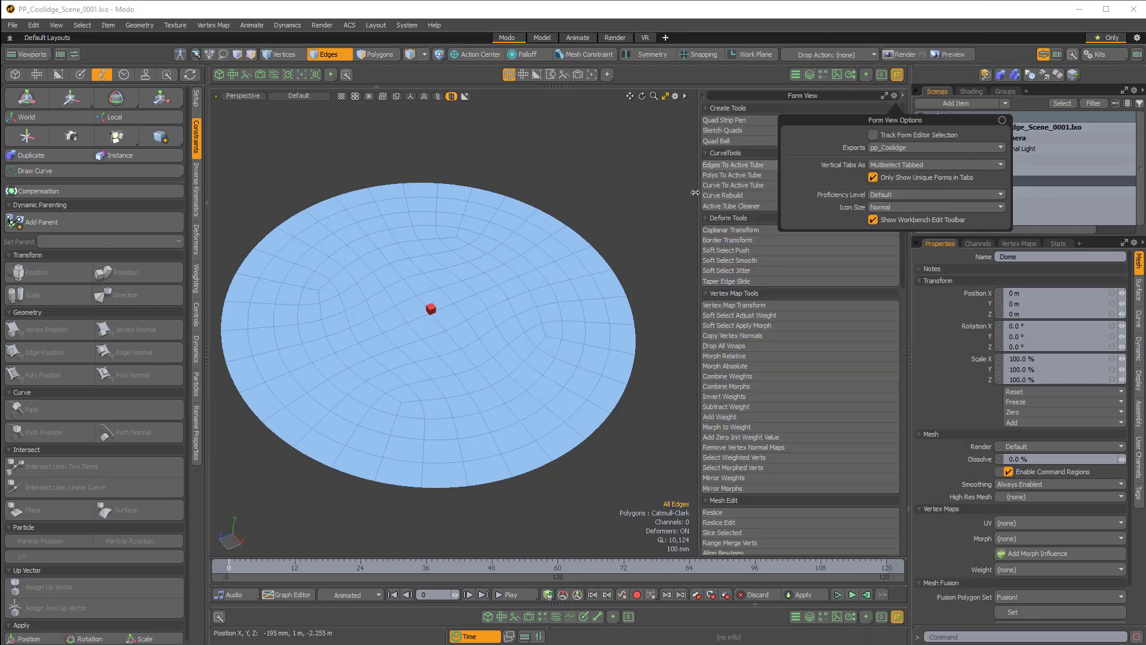
scroll(785, 227, "down", 2)
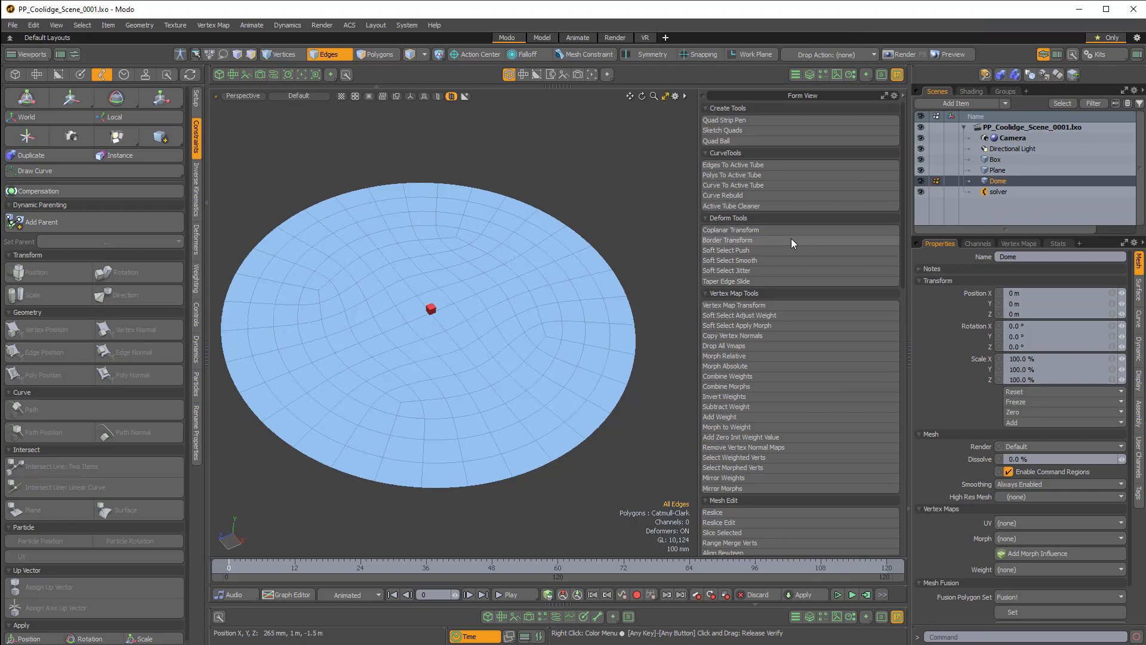
- Hide and show the custom viewport holding the Coolidge tools several times, leaving it displayed
left_click(899, 75)
left_click(898, 75)
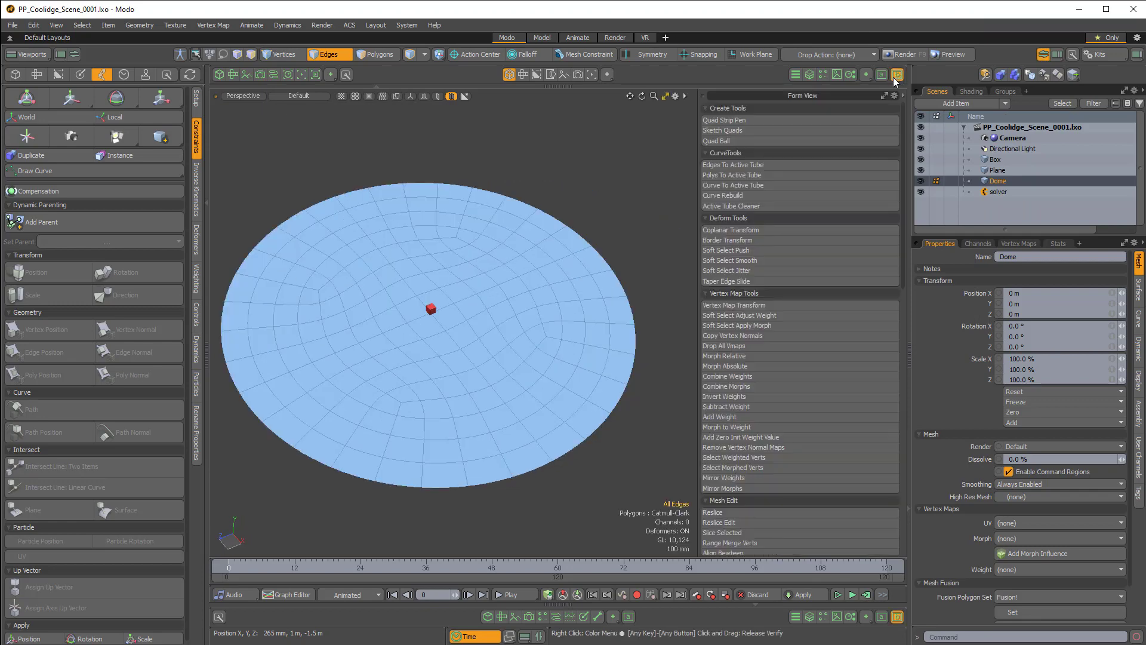
left_click(899, 75)
left_click(896, 75)
left_click(898, 74)
left_click(898, 75)
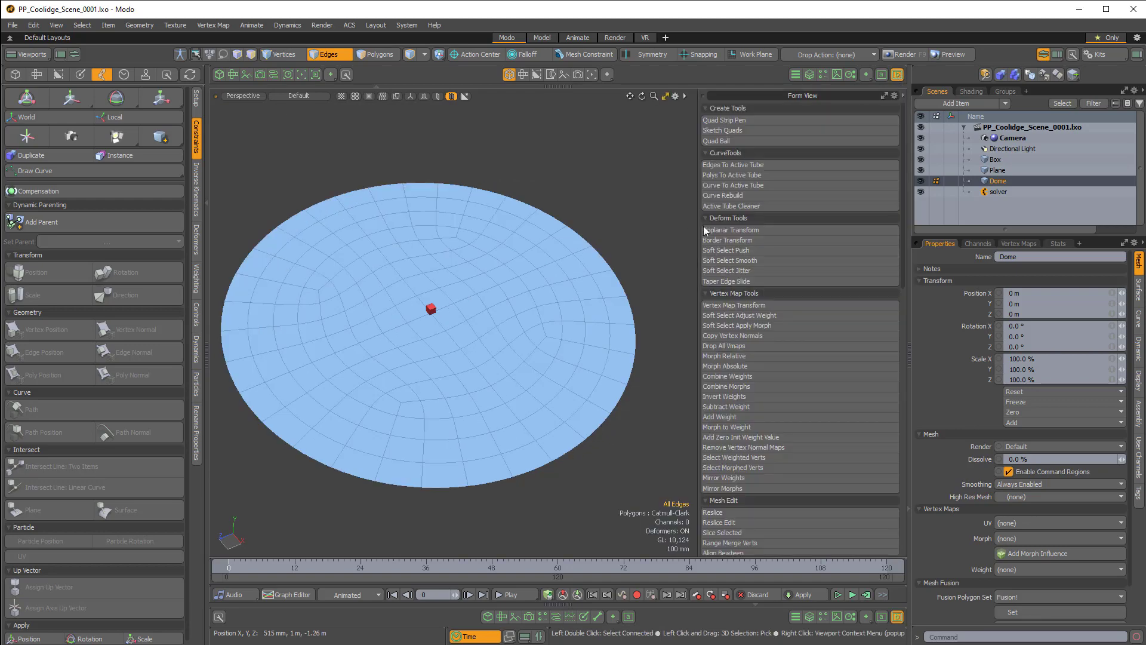
scroll(757, 294, "down", 3)
scroll(756, 291, "up", 3)
left_click_drag(535, 333, 483, 352, "ctrl+alt")
scroll(483, 354, "down", 4)
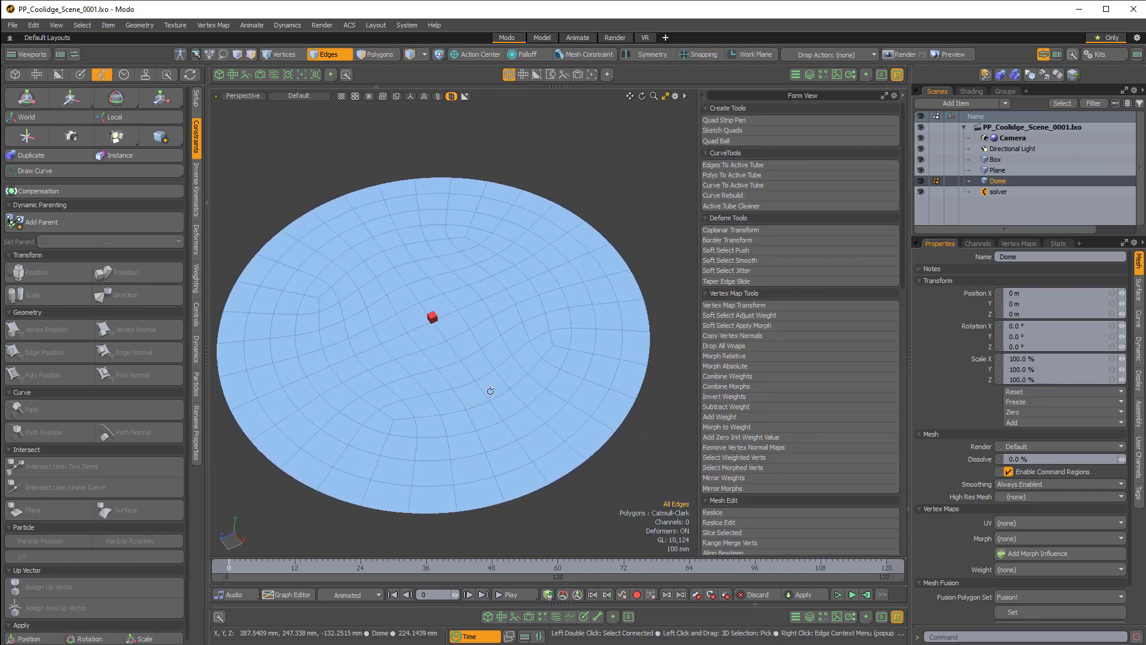
key("3")
left_click_drag(494, 335, 523, 315, "alt")
scroll(531, 332, "down", 2)
scroll(525, 340, "down", 1)
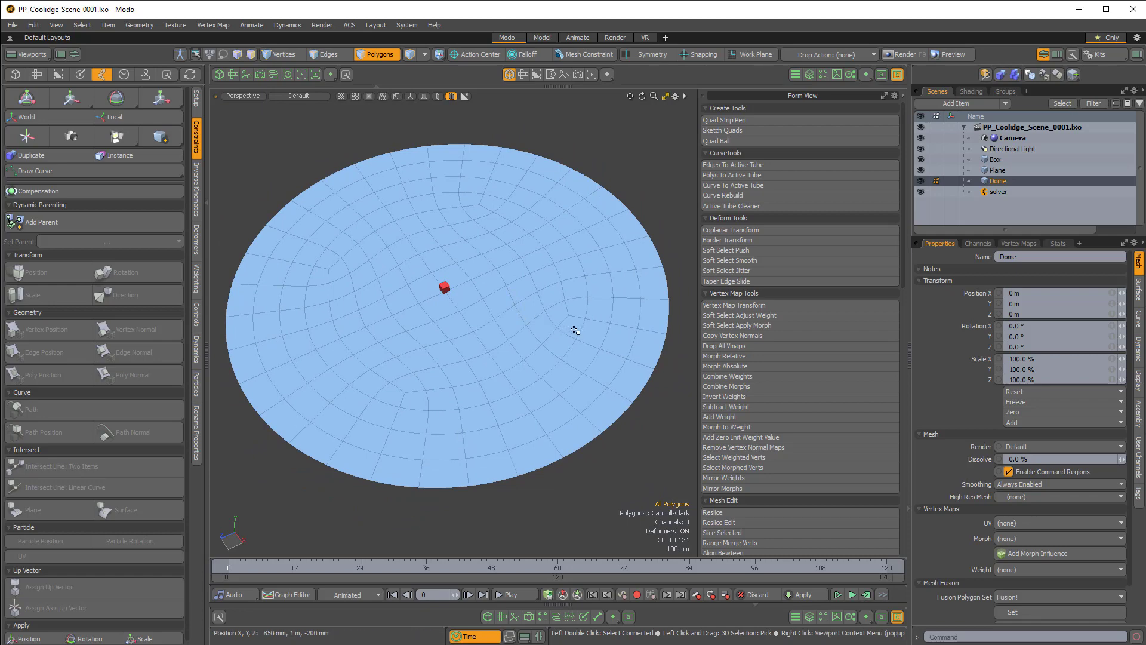
- Constrain the Box to one polygon near the plane's outer edge with the Coolidge Quick Geo Position Constraint
key("5")
left_click(591, 341)
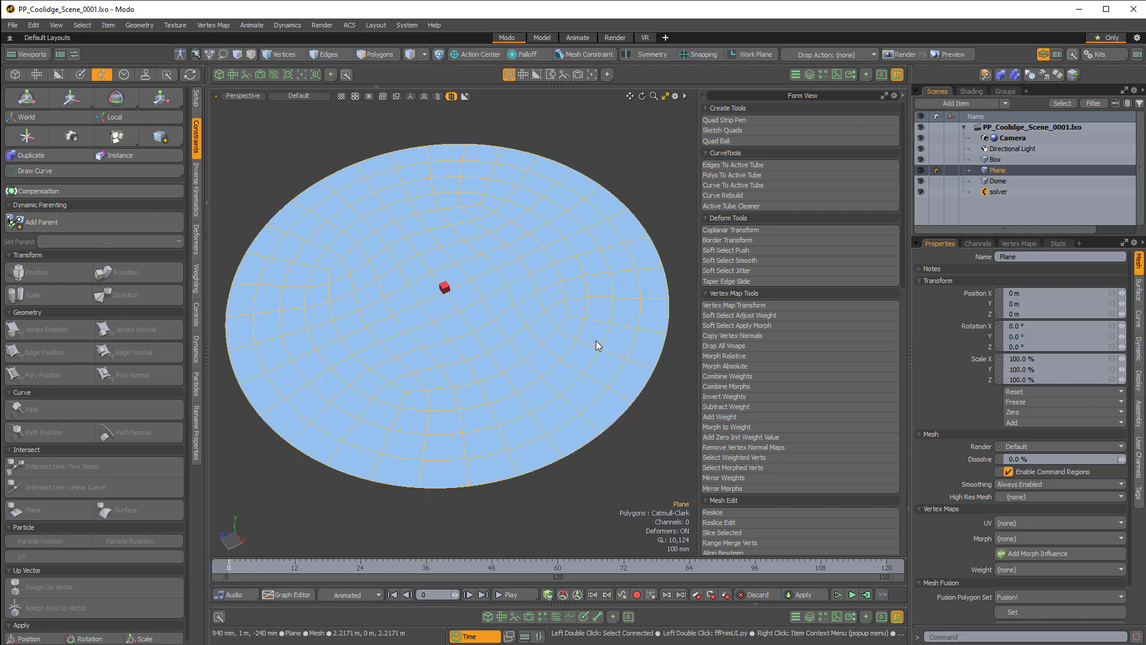
left_click_drag(596, 342, 581, 322, "ctrl+alt")
key("3")
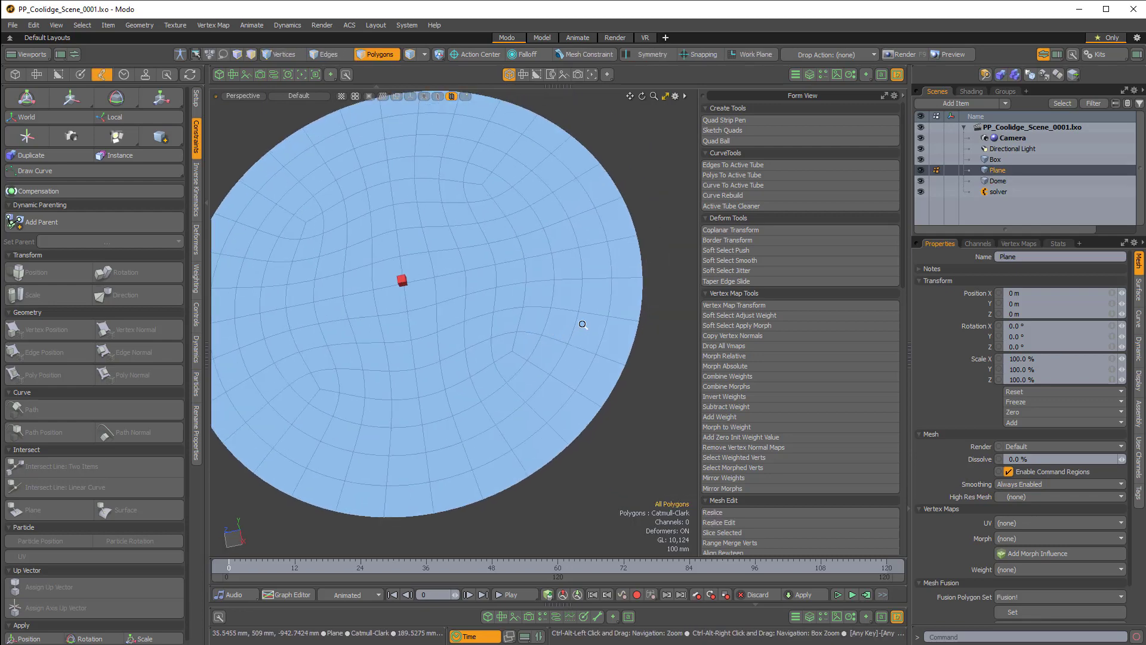
left_click_drag(600, 269, 571, 238, "alt")
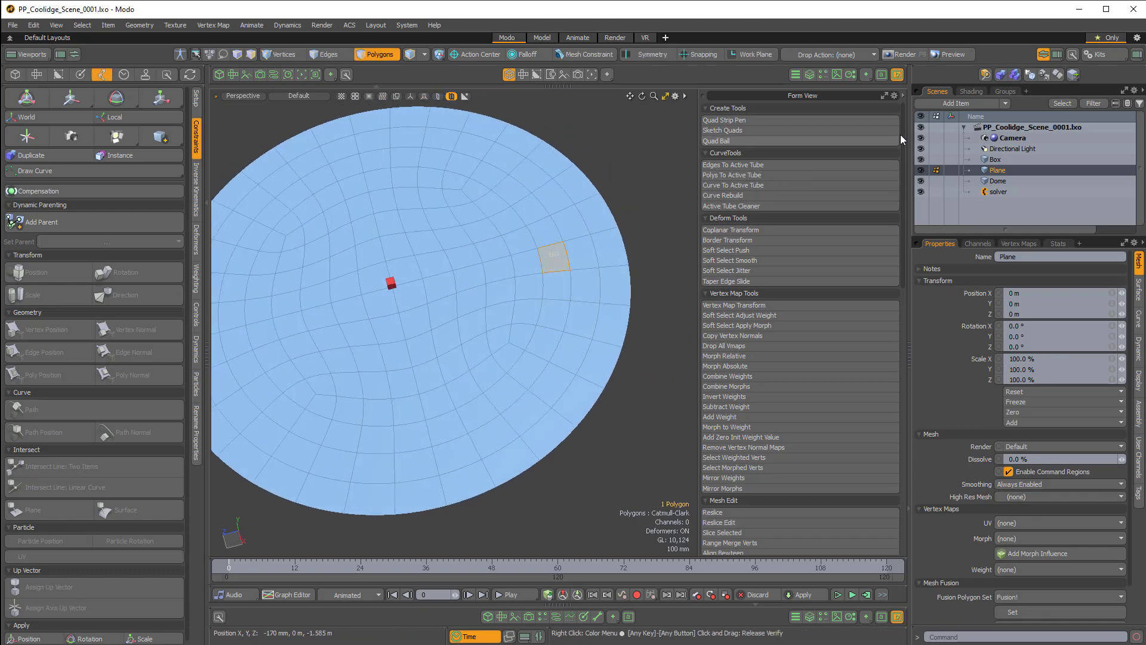
left_click(1003, 158, "ctrl")
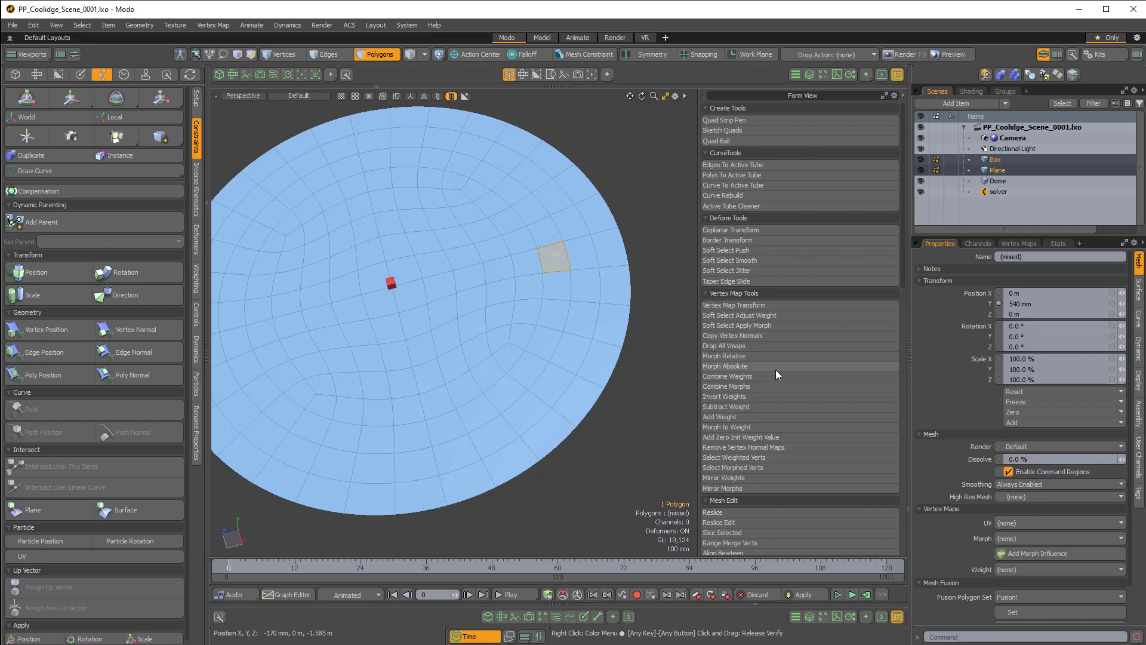
scroll(776, 372, "down", 3)
scroll(775, 375, "down", 9)
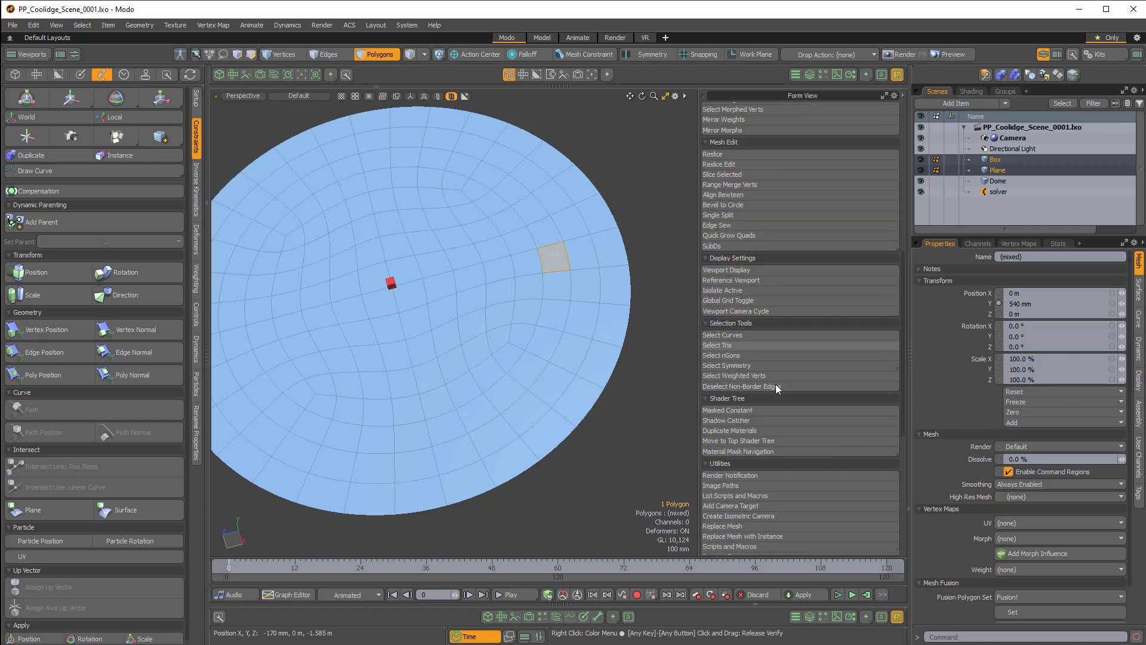
scroll(776, 418, "down", 1)
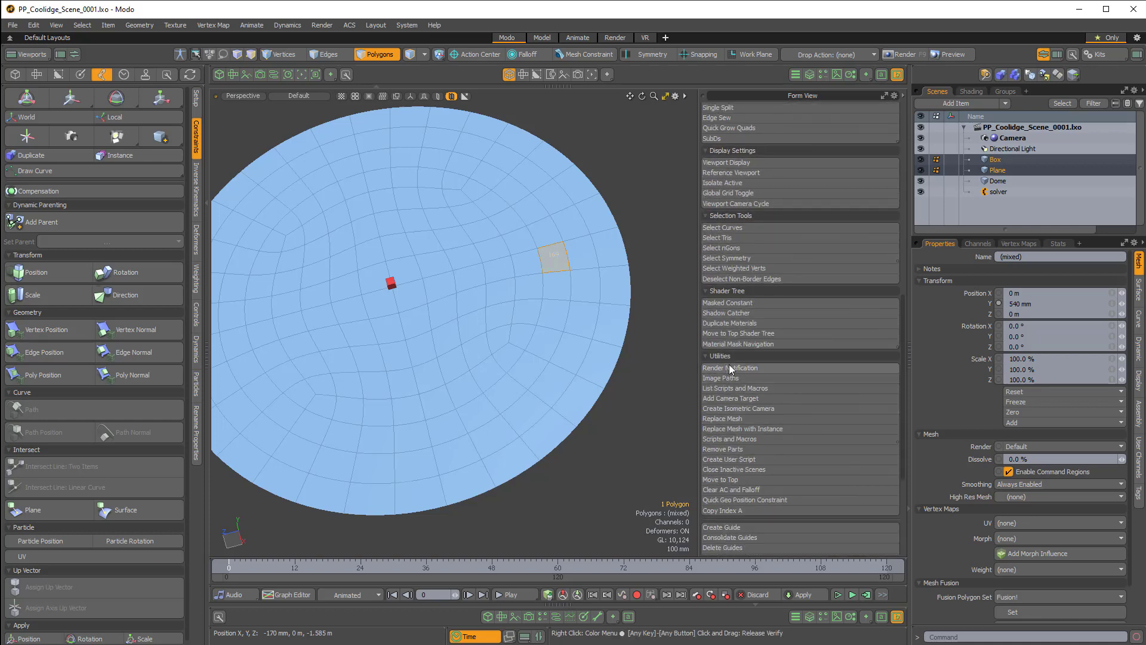
left_click(766, 500)
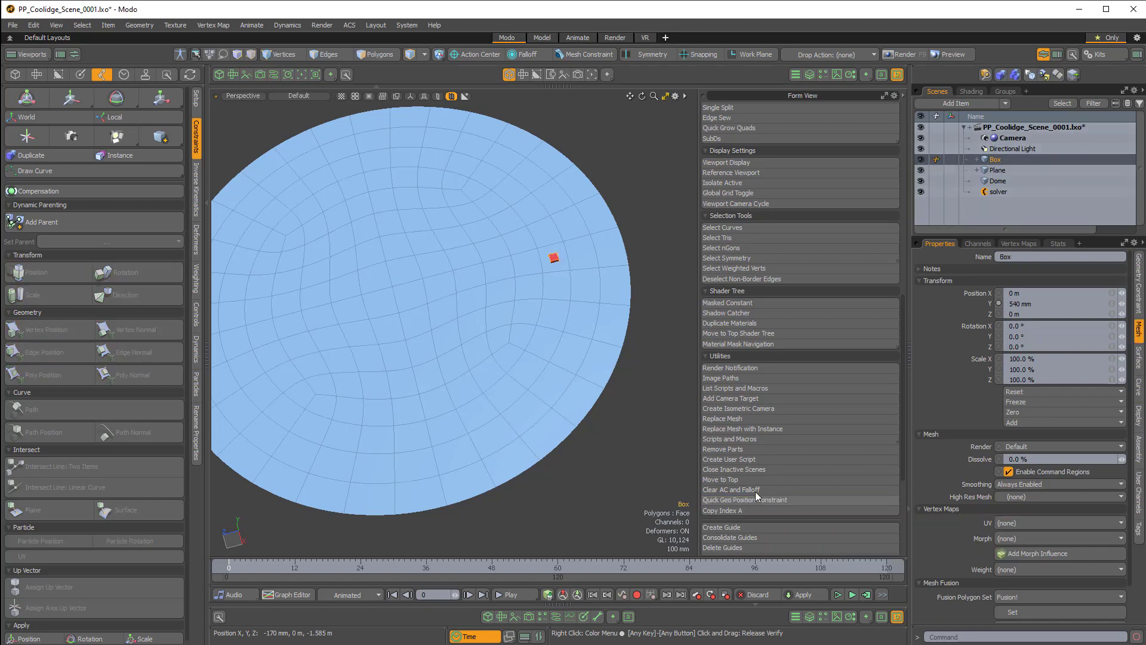
- Play the simulation to check how the box travels with the soft plane, stop it, and return to frame 1
left_click_drag(640, 314, 564, 386, "alt")
left_click(524, 595)
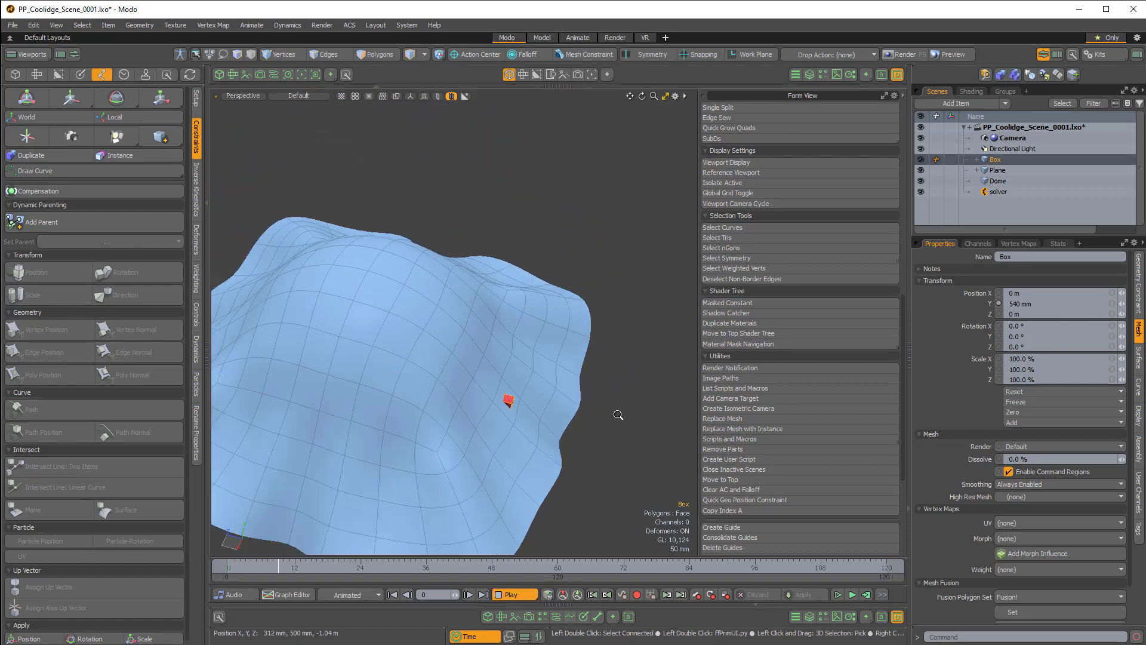
left_click_drag(426, 446, 634, 420, "alt")
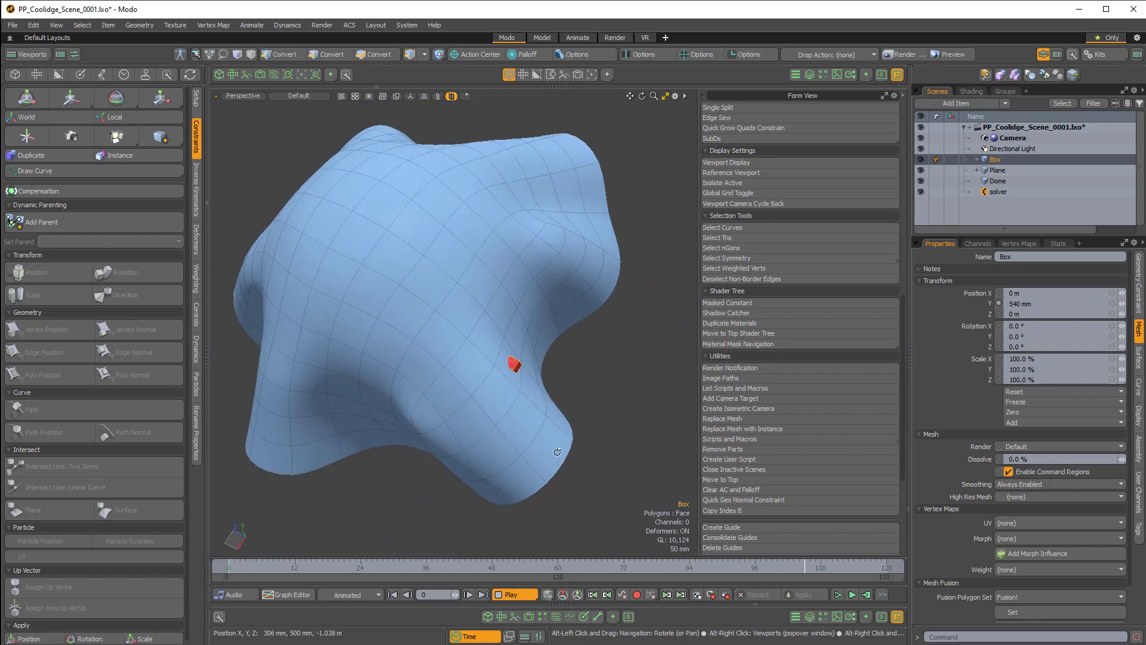
left_click(514, 594)
left_click_drag(530, 401, 568, 357, "ctrl+alt")
left_click(410, 596)
- Apply Quick Geo Normal Constraint to the Box, using the plane polygon directly beneath it
left_click(592, 311)
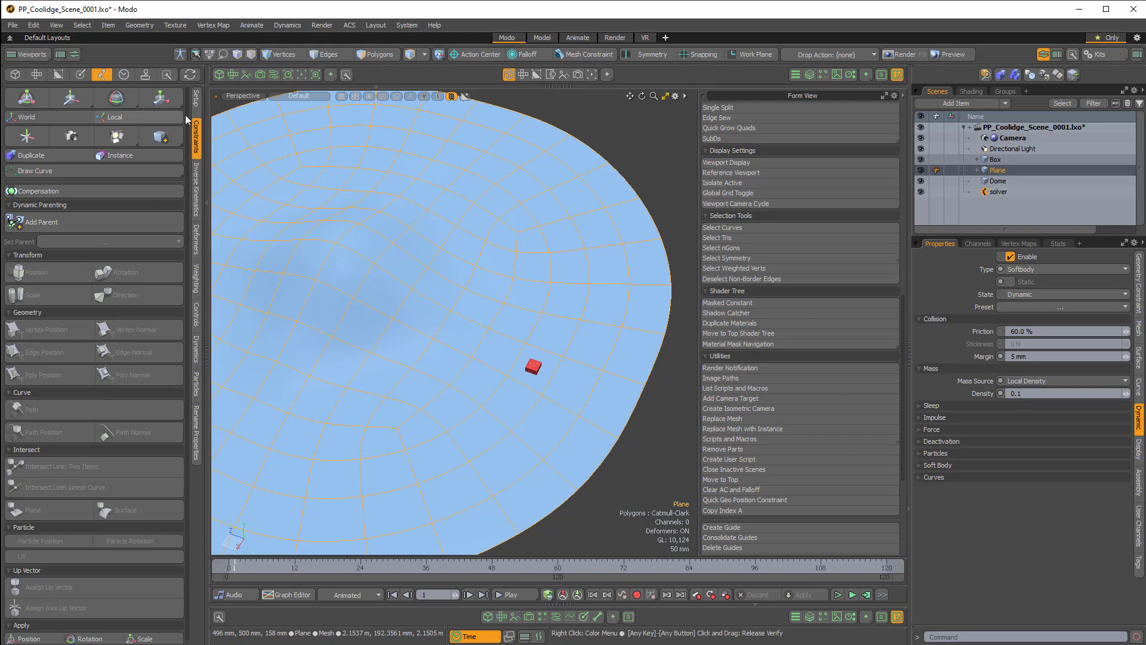
mouse_move(578, 392)
left_mouse_down("alt")
mouse_move(558, 440)
mouse_move(570, 416)
mouse_move(564, 379)
left_mouse_up("alt")
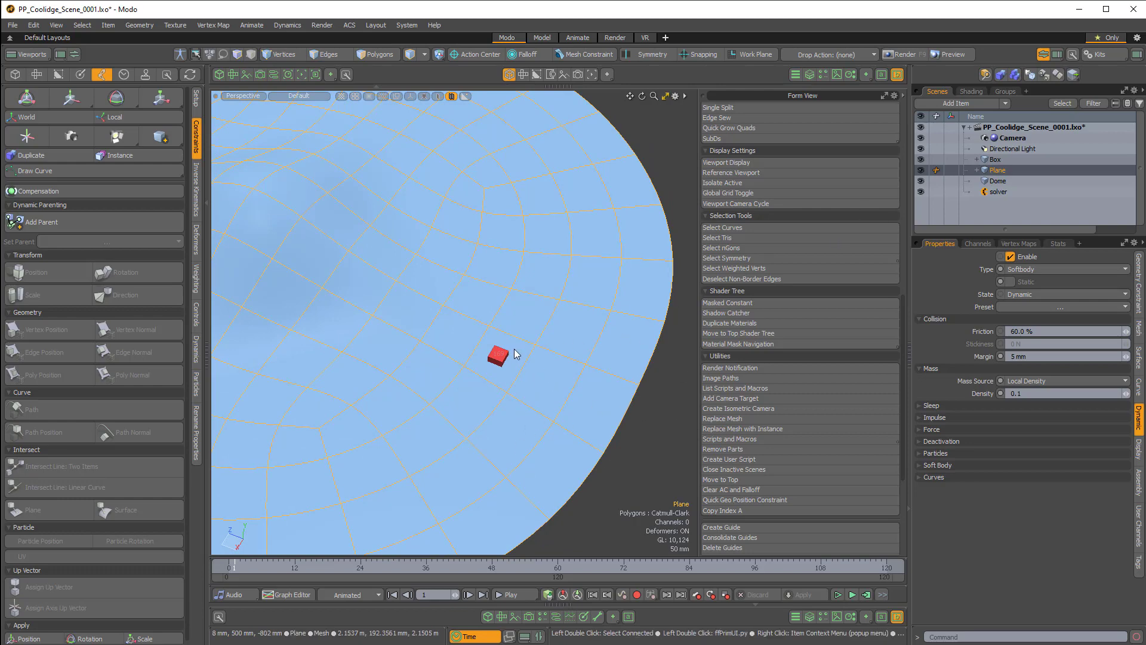
key("3")
left_click(521, 368)
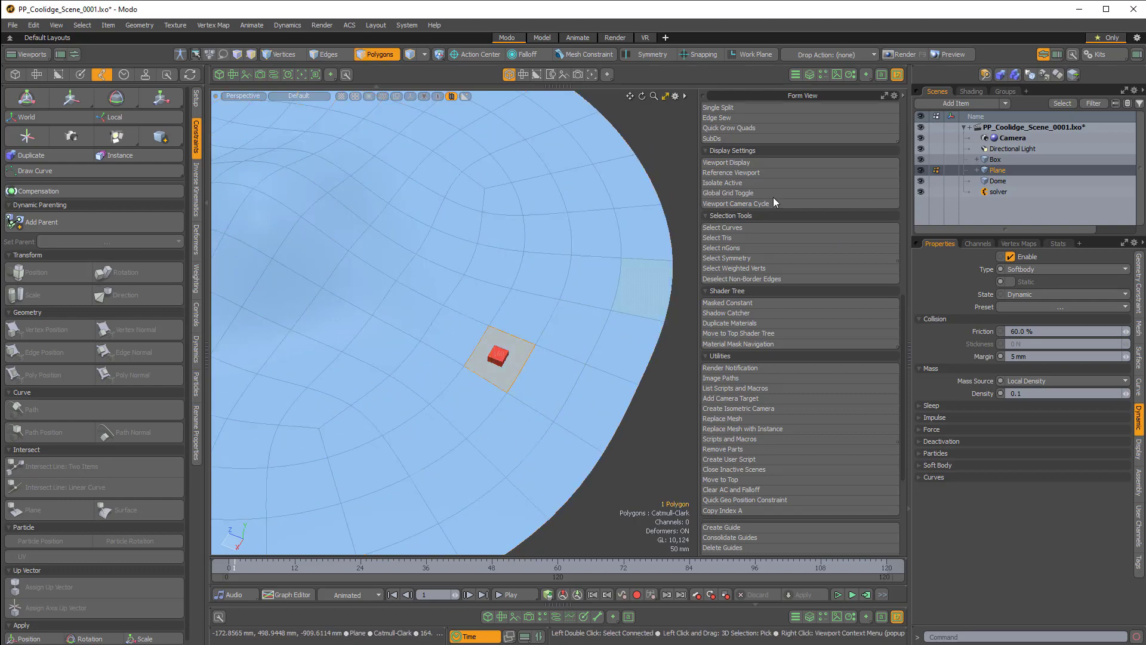
left_click(995, 159, "shift")
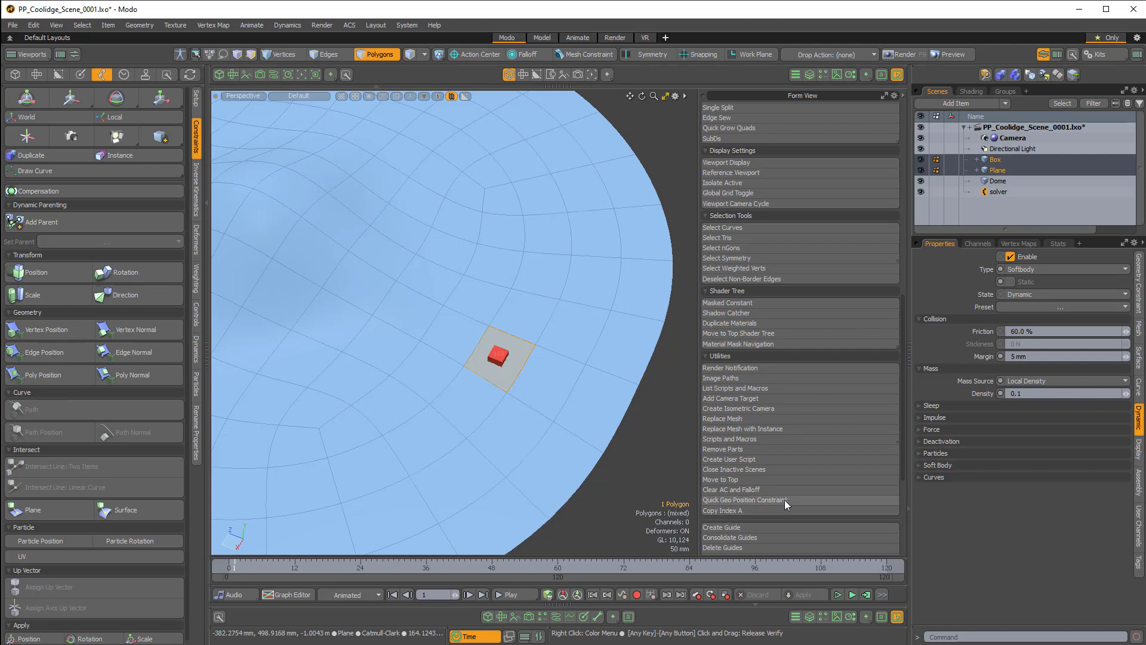
key("ctrl")
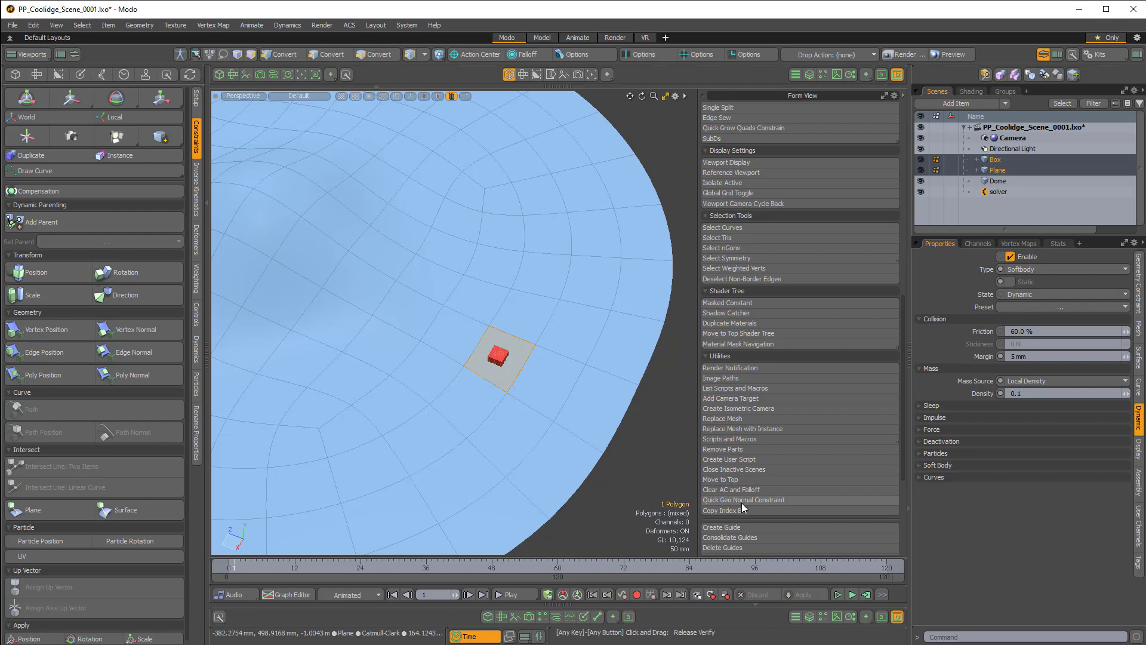
left_click(764, 500, "alt")
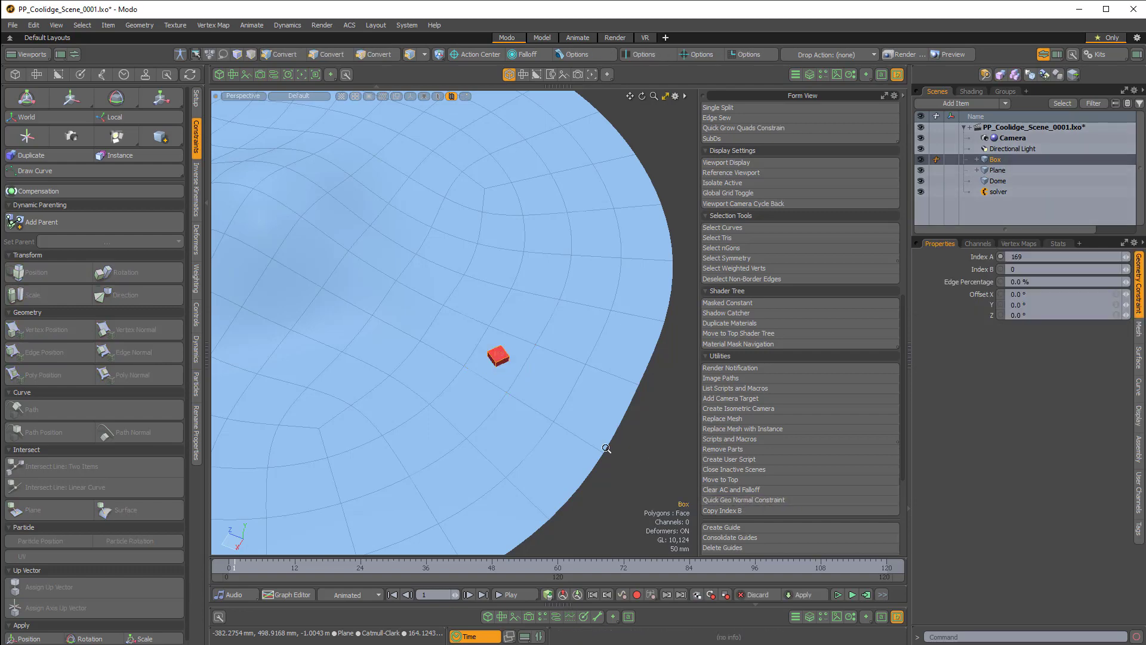
- Play the simulation, examine the box's orientation on the draping plane, and stop playback
left_click_drag(606, 448, 519, 564, "ctrl+alt")
left_click(509, 594)
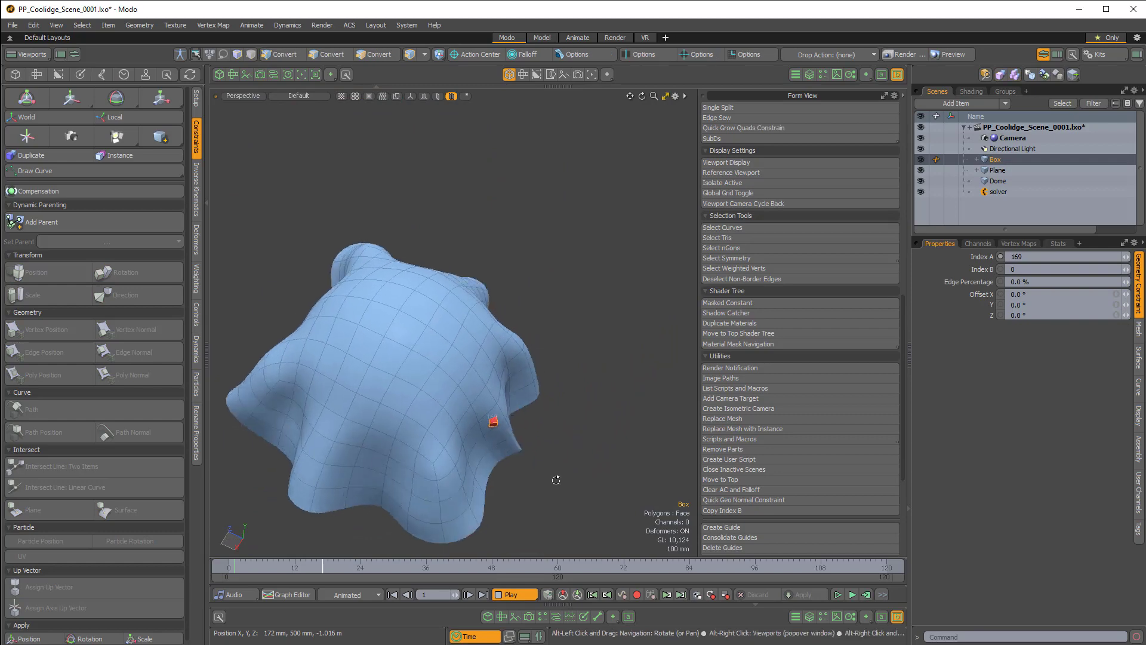
scroll(481, 385, "up", 4)
left_click_drag(524, 402, 512, 427, "alt")
scroll(499, 350, "down", 1)
left_click(512, 594)
left_click_drag(581, 397, 540, 388, "alt")
left_click_drag(541, 388, 614, 375, "ctrl+alt")
- Revert the scene to its last saved version
left_click(13, 25)
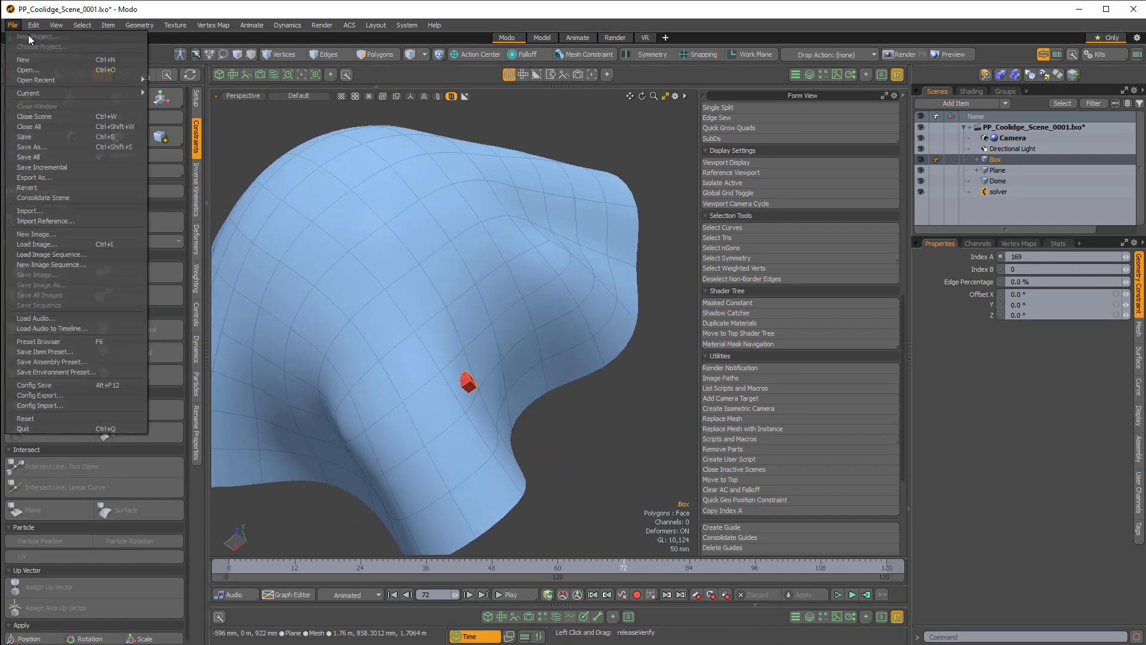
mouse_move(33, 25)
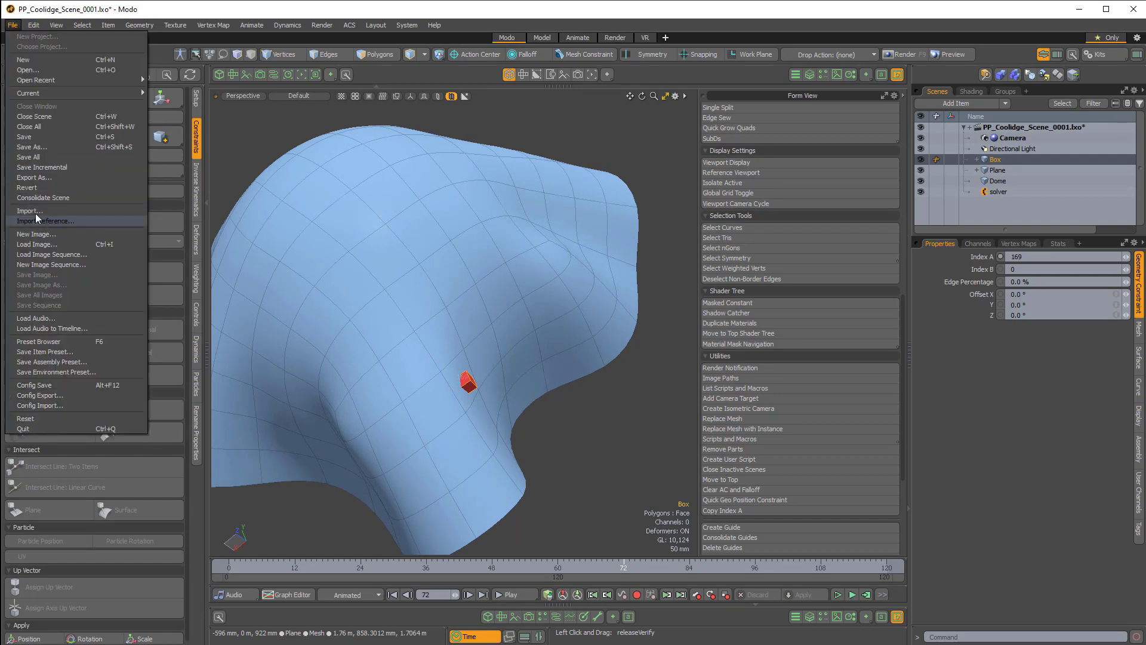
left_click(30, 188)
left_click(882, 215)
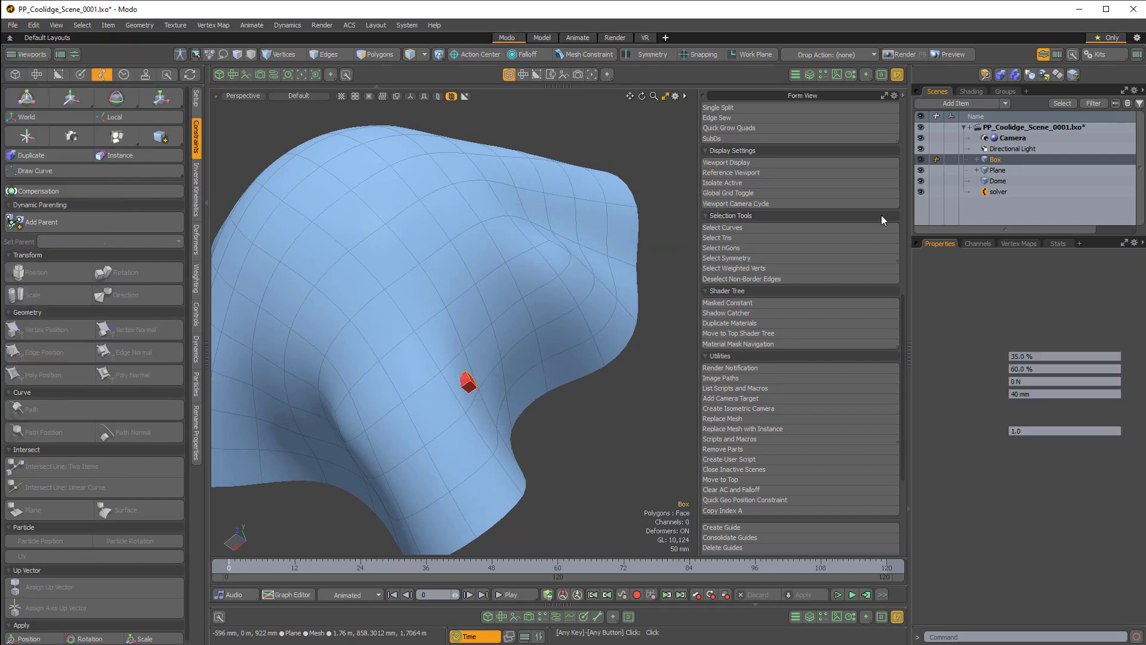
- Select the Plane and choose a single vertex near its outer edge in vertex mode
left_click_drag(578, 357, 565, 348, "alt")
scroll(565, 348, "down", 2)
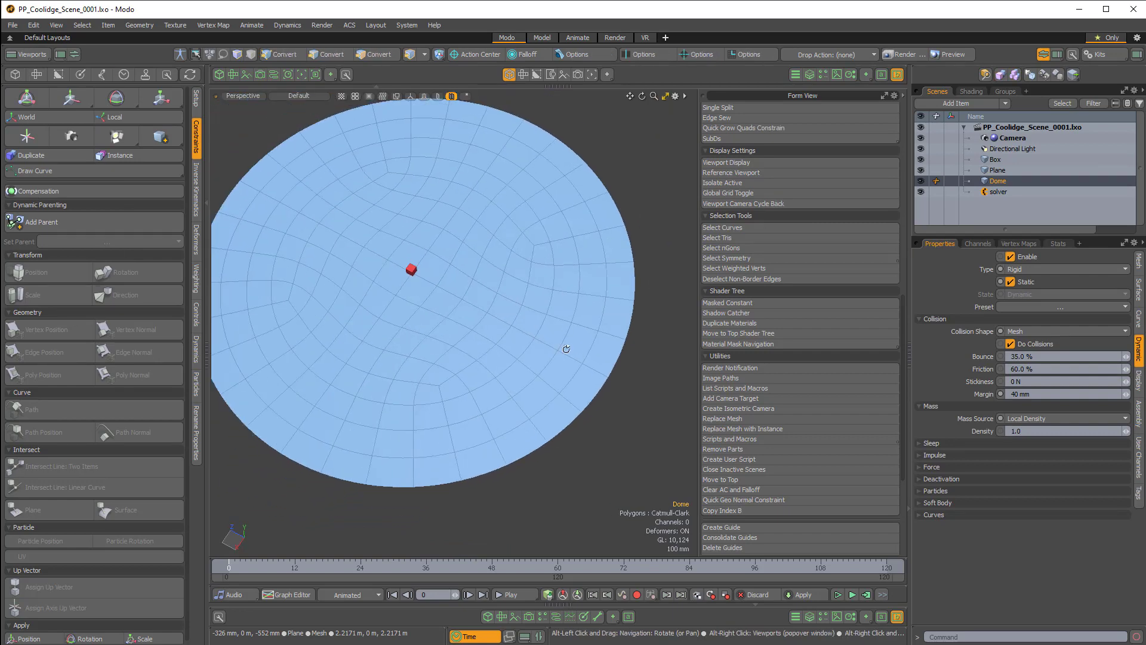
key("5")
left_click(597, 312)
key("3")
left_click(590, 277)
mouse_move(589, 276)
left_mouse_down("alt")
mouse_move(583, 307)
mouse_move(612, 304)
mouse_move(611, 282)
left_mouse_up("alt")
key("1")
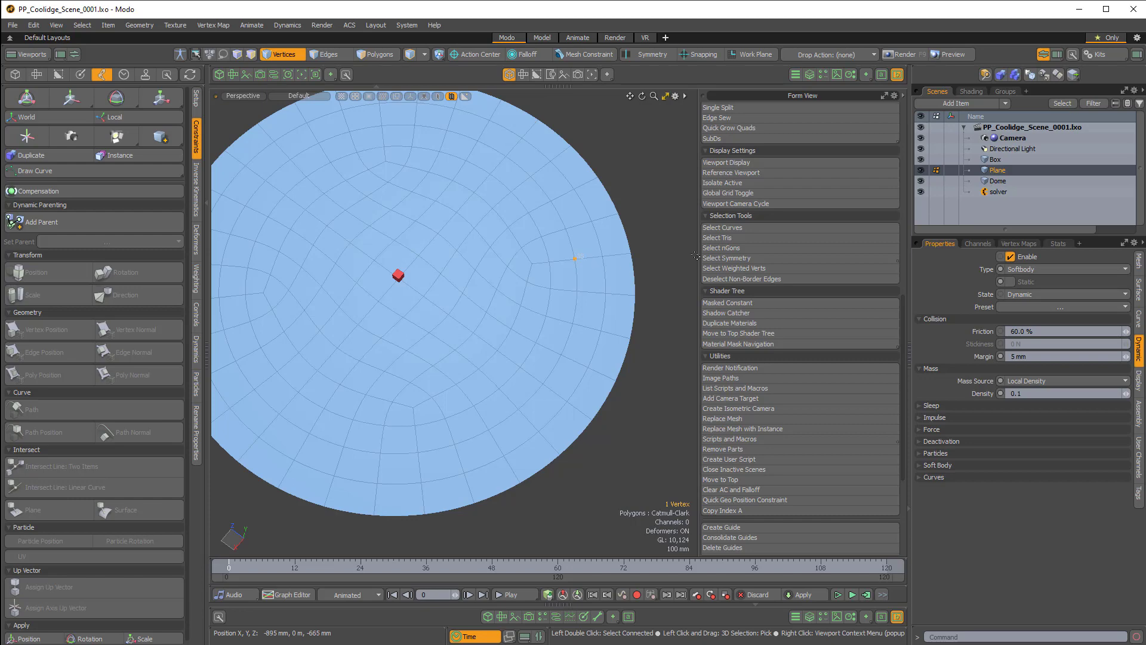
- Try to run Quick Geo Position Constraint with only the Box selected, and dismiss the message
left_click(996, 160)
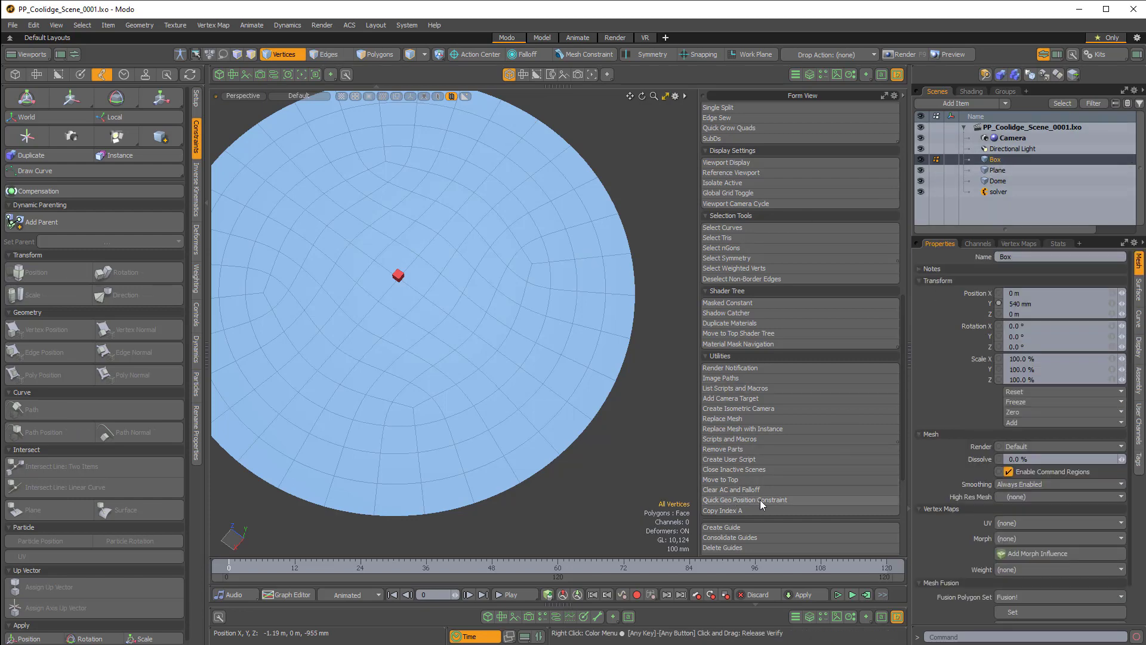
scroll(763, 496, "down", 3)
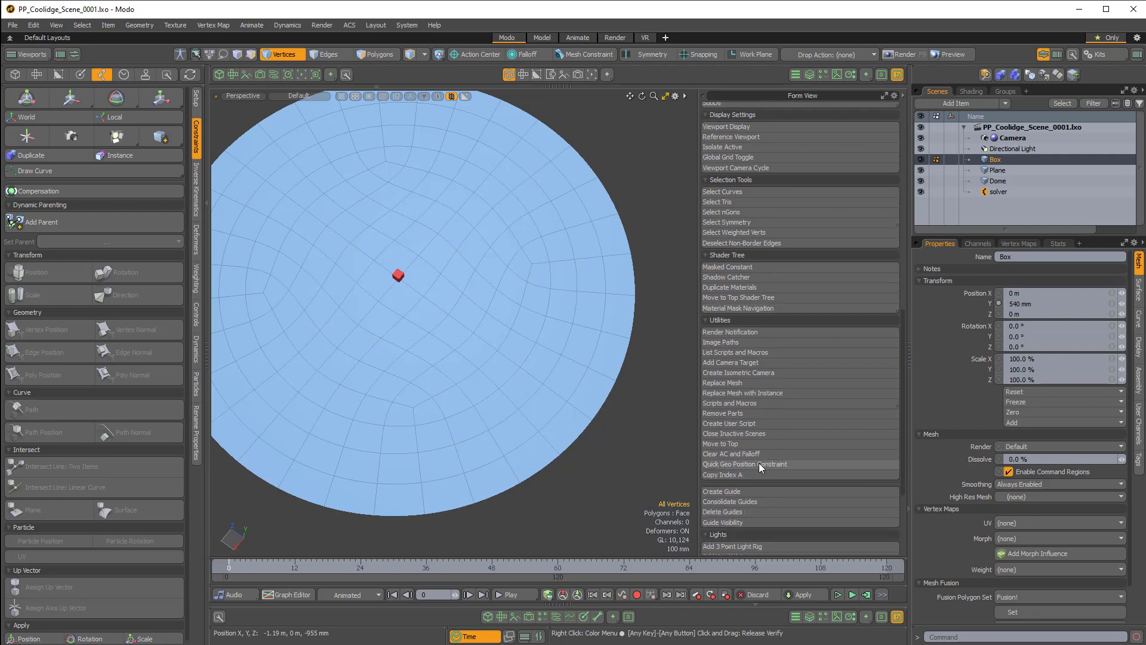
left_click(758, 464)
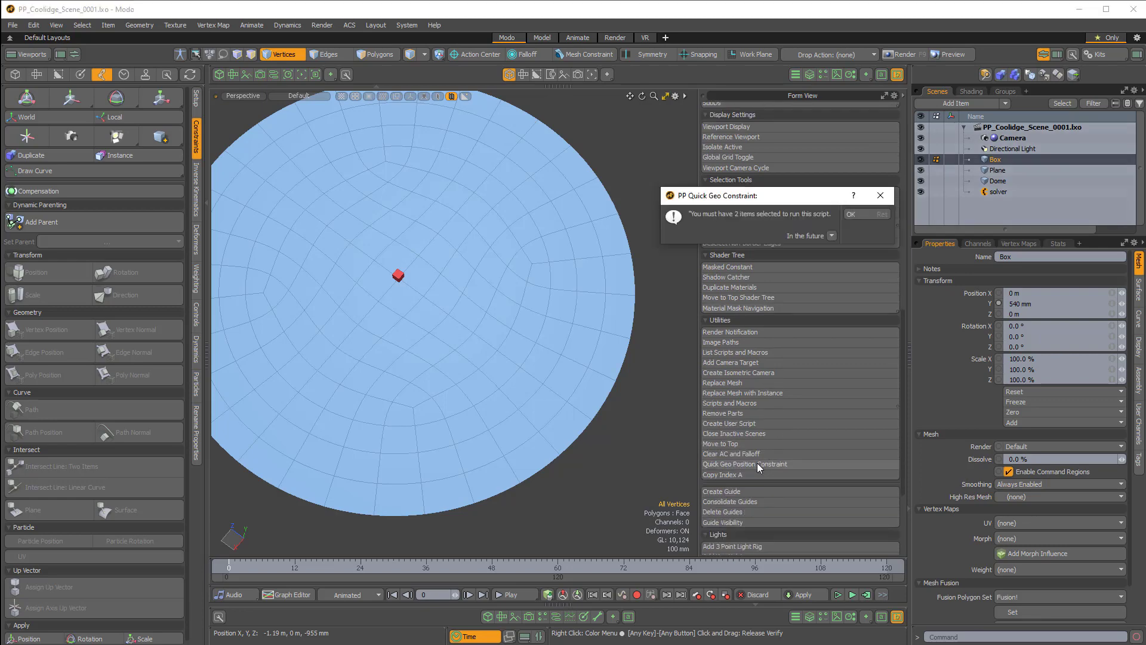
left_click(851, 214)
- Apply Quick Geo Position Constraint to the Box, using one vertex of the Plane near its outer edge
left_click_drag(634, 271, 623, 320, "alt")
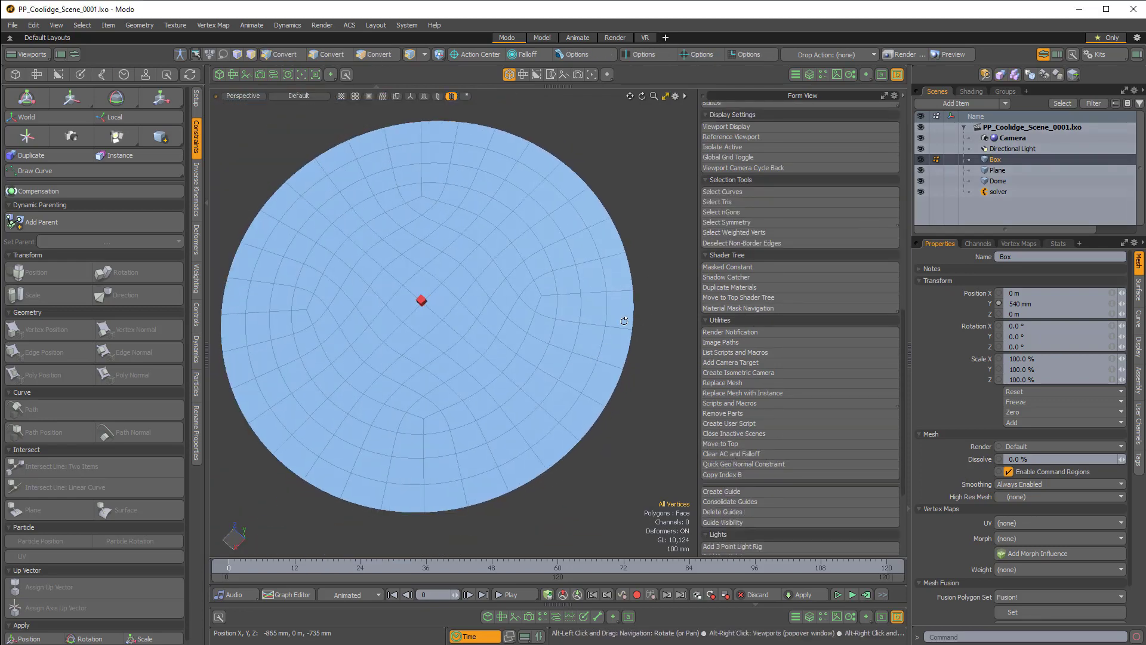
left_click(979, 170)
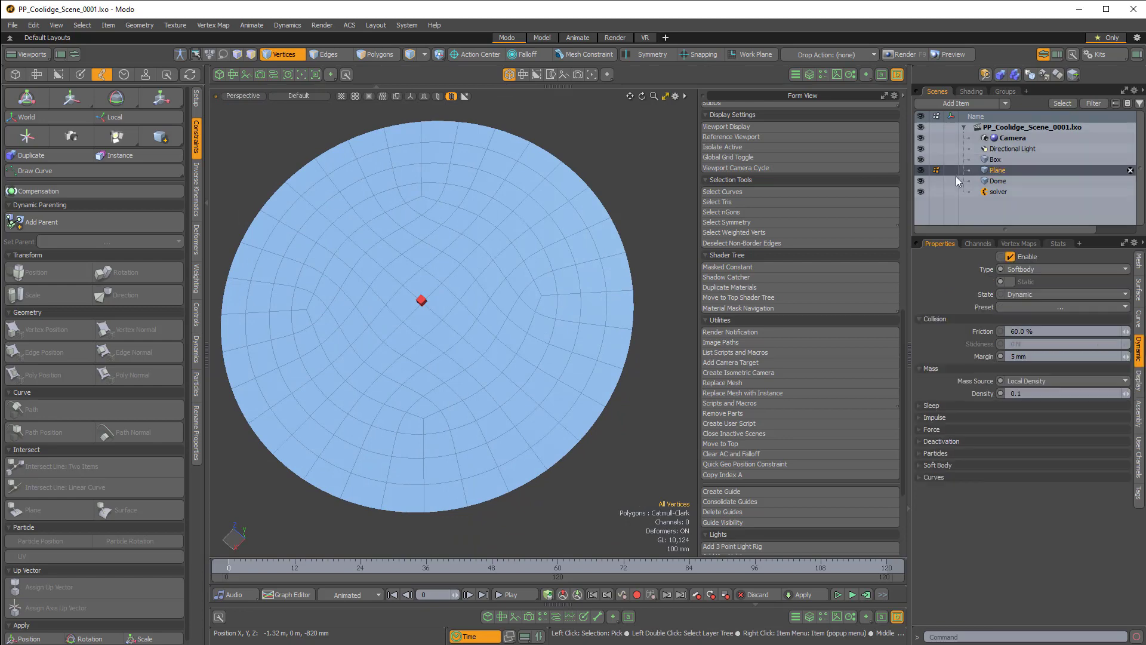
left_click(576, 267)
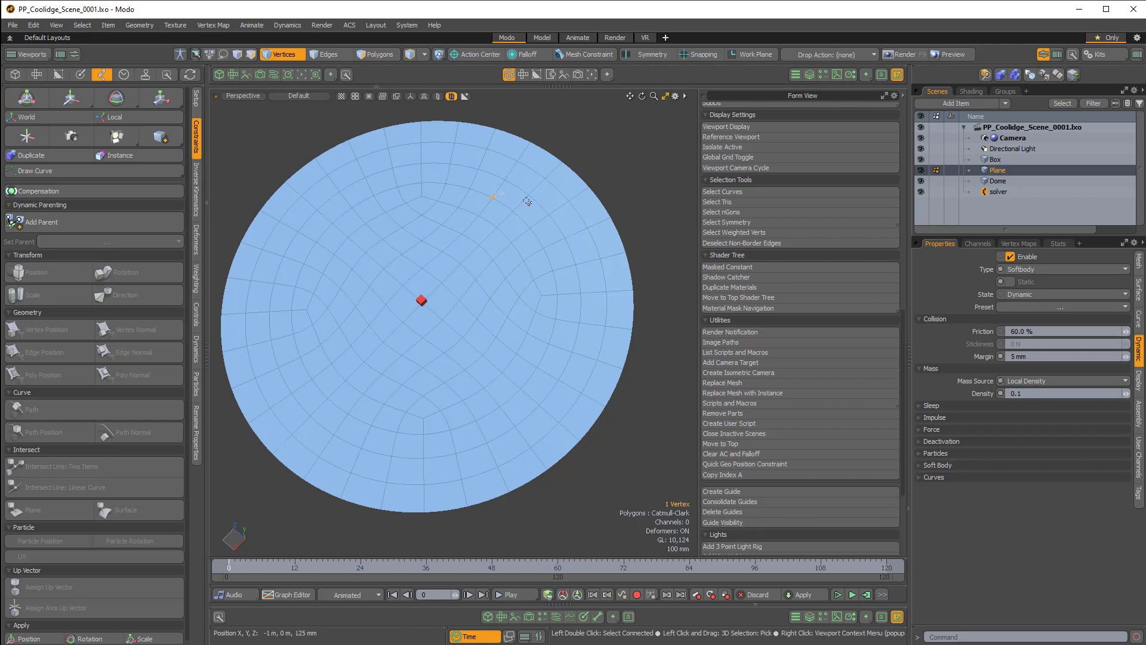
left_click(1002, 160, "ctrl")
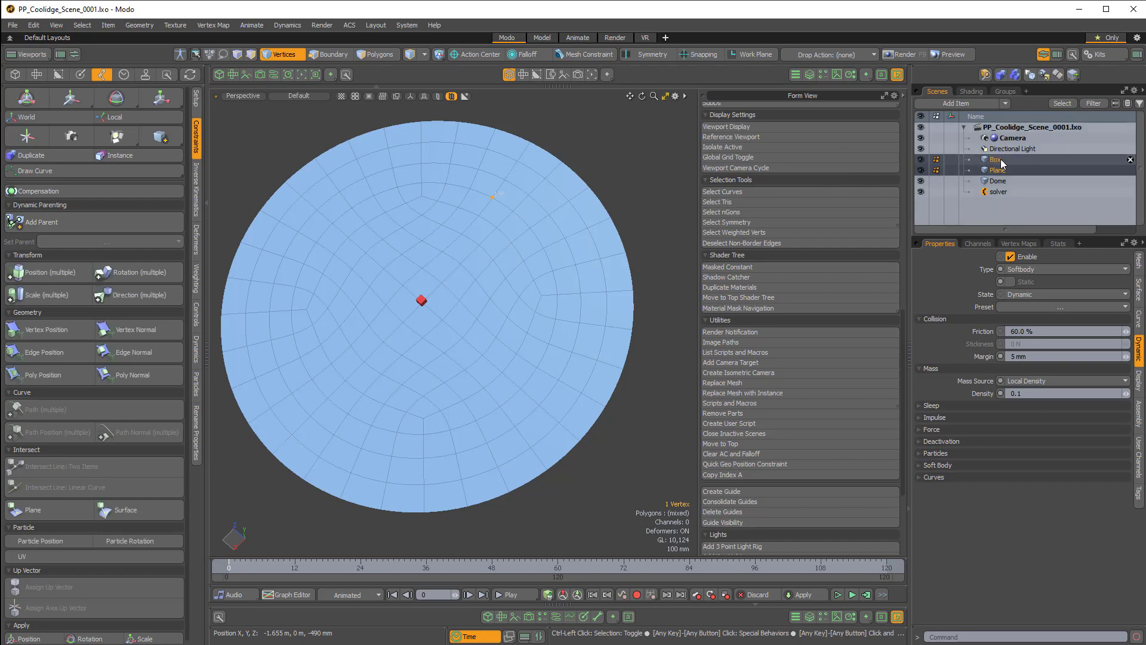
left_click(769, 463)
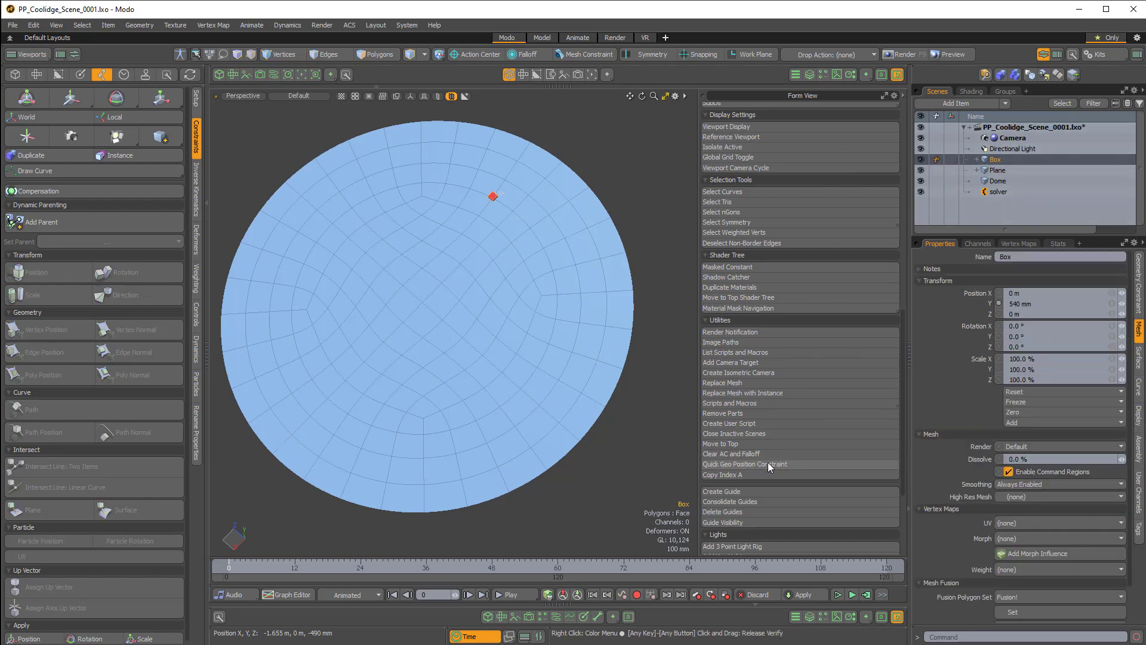
- Play the simulation, examine how the box follows its vertex on the draping plane, and stop playback
scroll(597, 437, "down", 2)
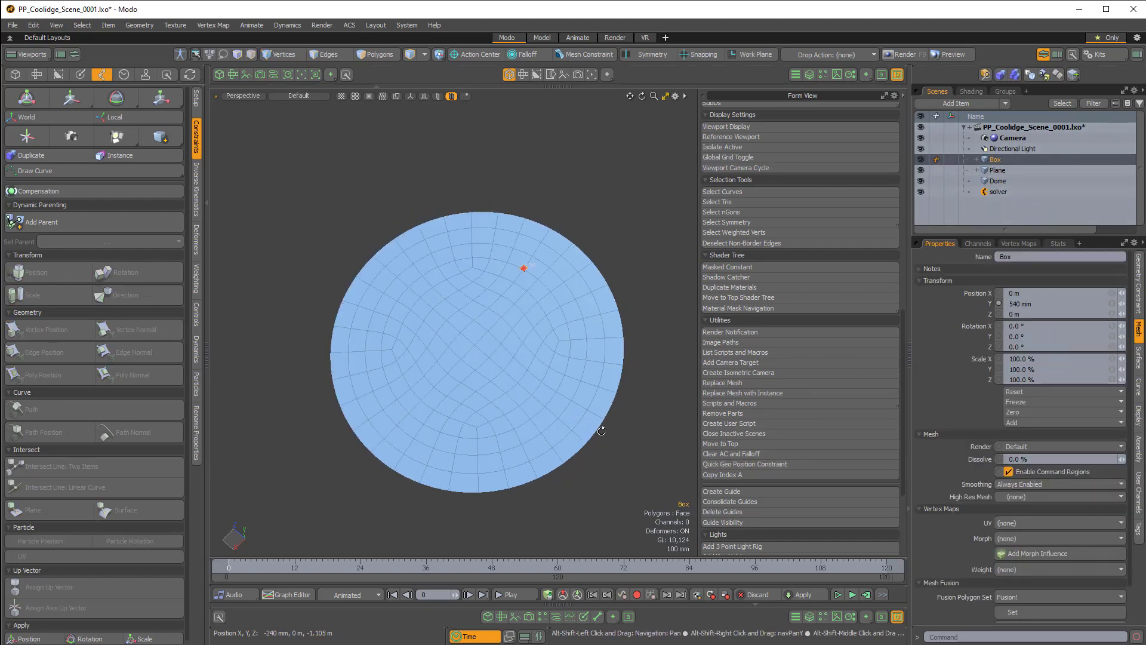
mouse_move(597, 437)
left_mouse_down("alt")
mouse_move(484, 293)
mouse_move(471, 384)
mouse_move(506, 389)
left_mouse_up("alt")
scroll(471, 383, "up", 2)
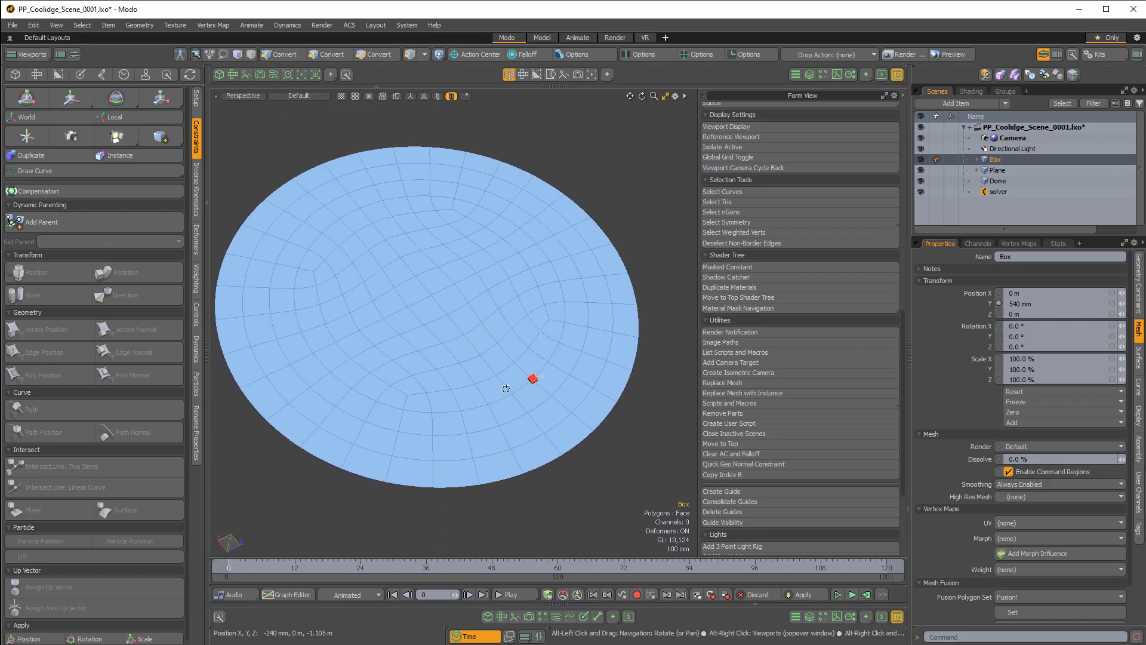
left_click(511, 594)
mouse_move(648, 422)
left_mouse_down("alt")
mouse_move(389, 385)
mouse_move(553, 455)
mouse_move(578, 369)
left_mouse_up("alt")
left_click(520, 592)
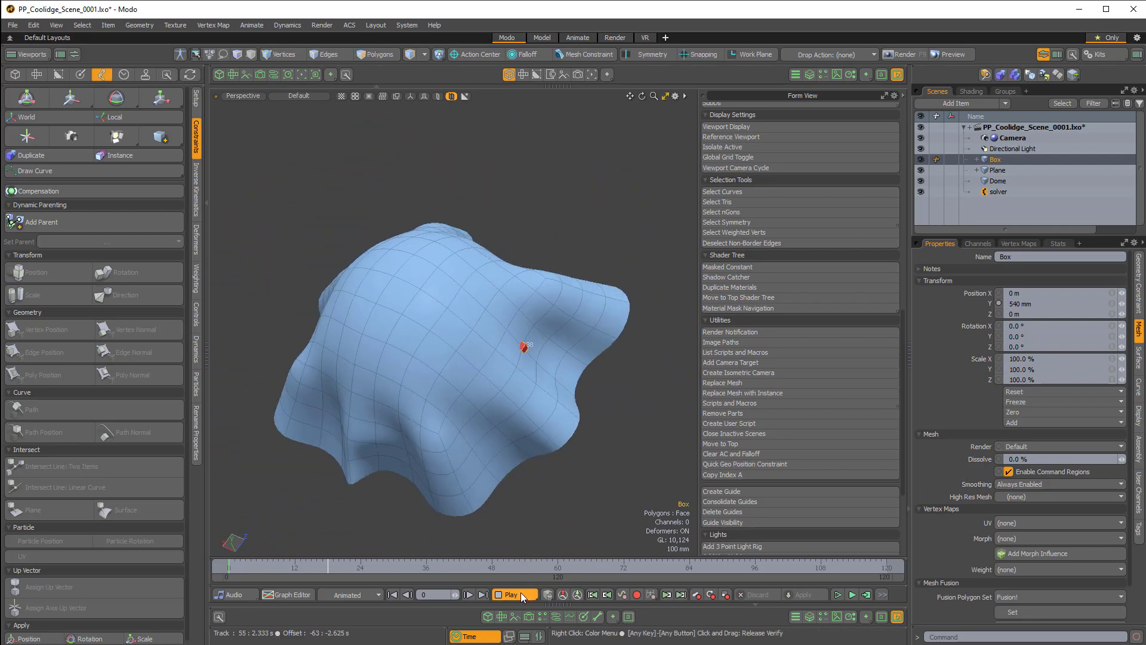
left_click_drag(515, 397, 573, 386, "ctrl+alt")
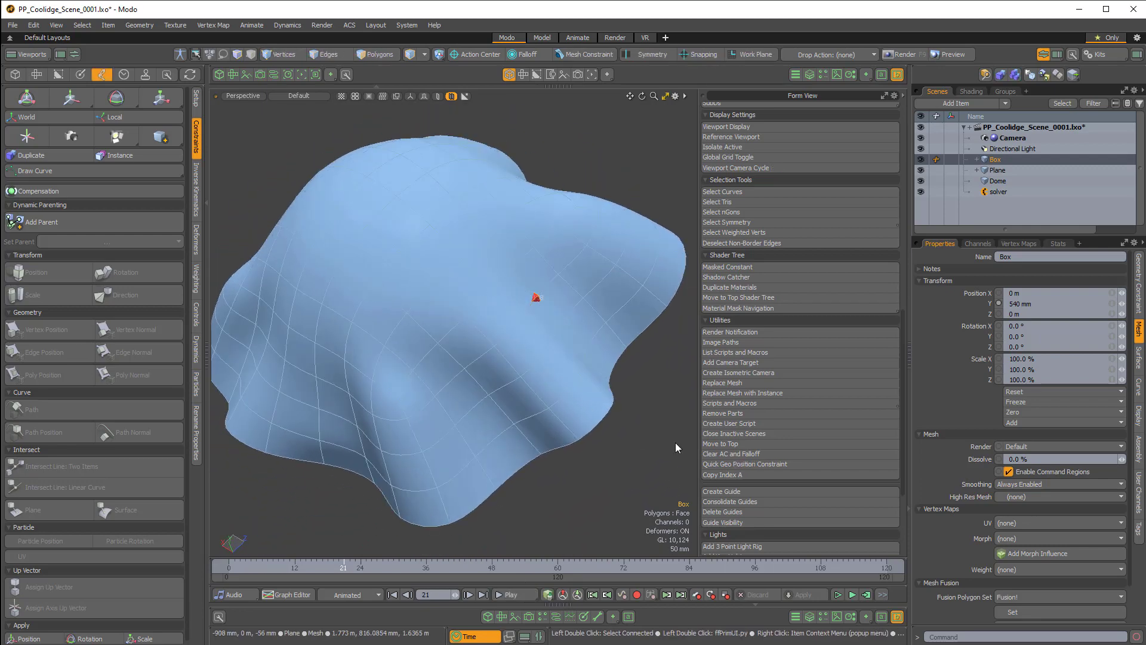
- Copy the index of another Plane vertex and set Index A of the Box's Vertex Position constraint to 126
left_click(460, 371)
key("1")
left_click(429, 404)
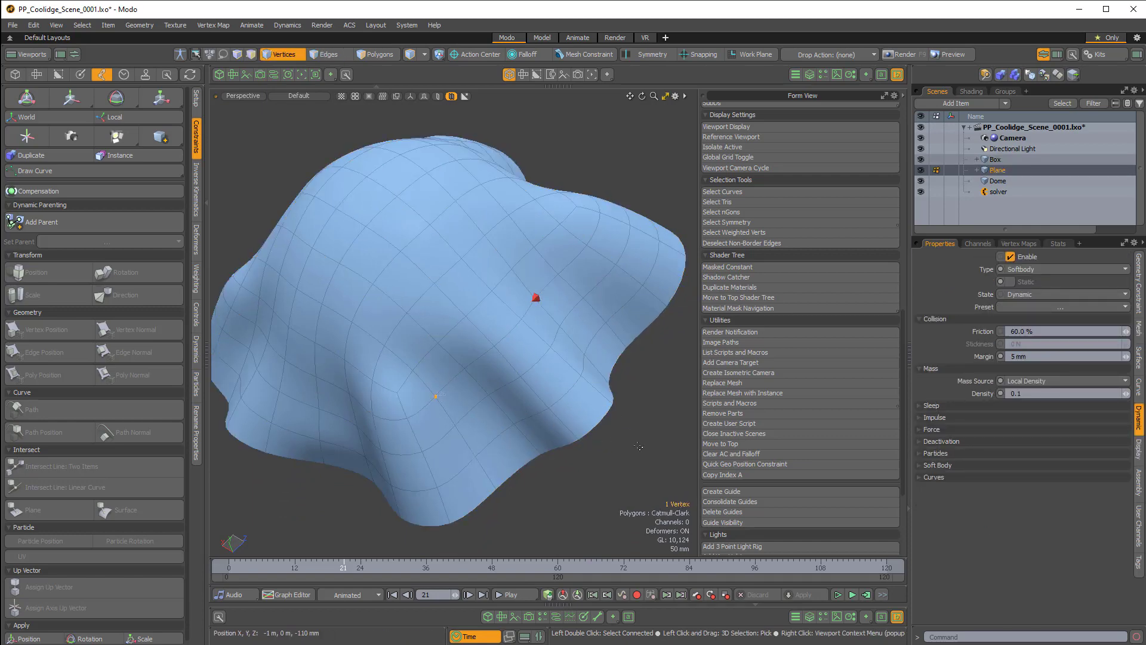
left_click(733, 474)
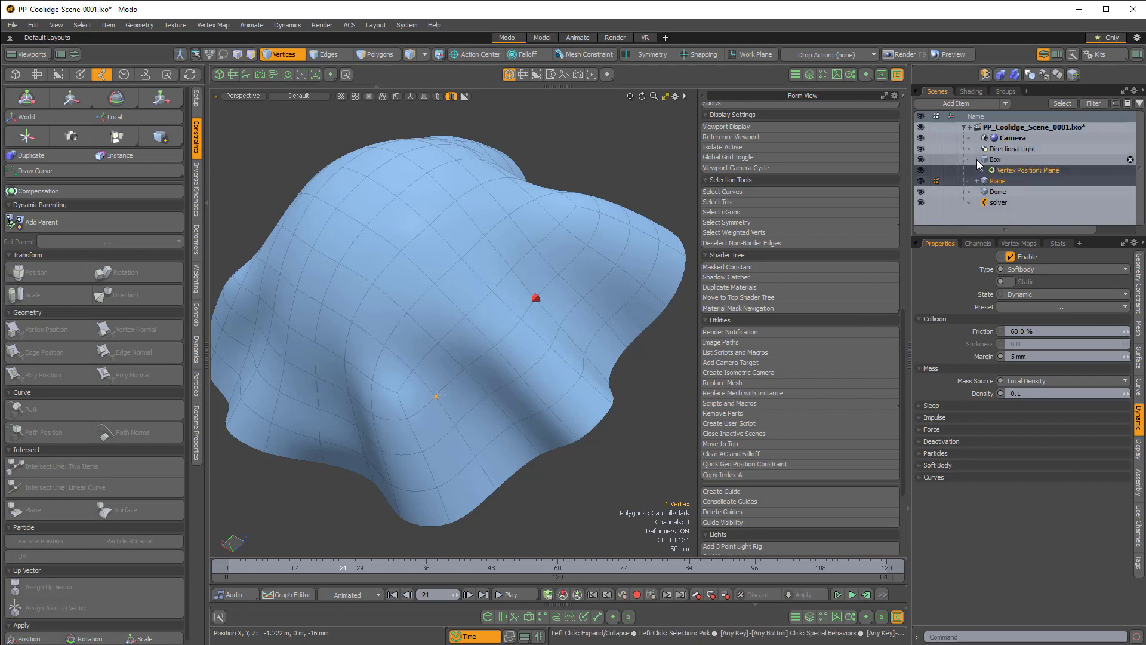
left_click(1019, 170)
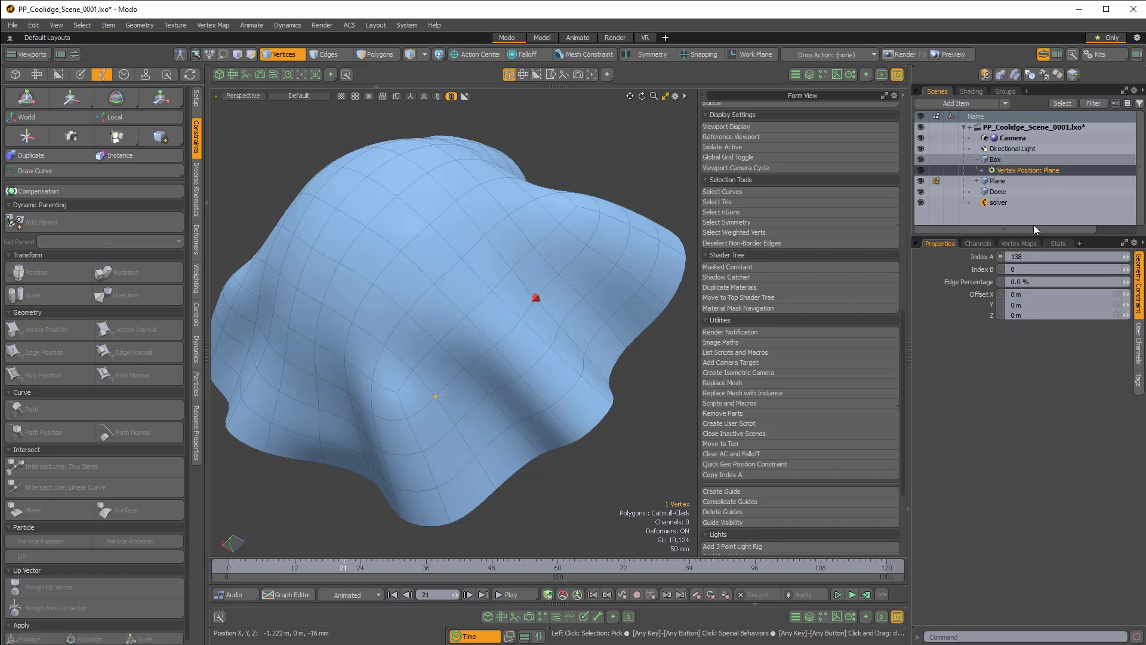
left_click(1016, 257)
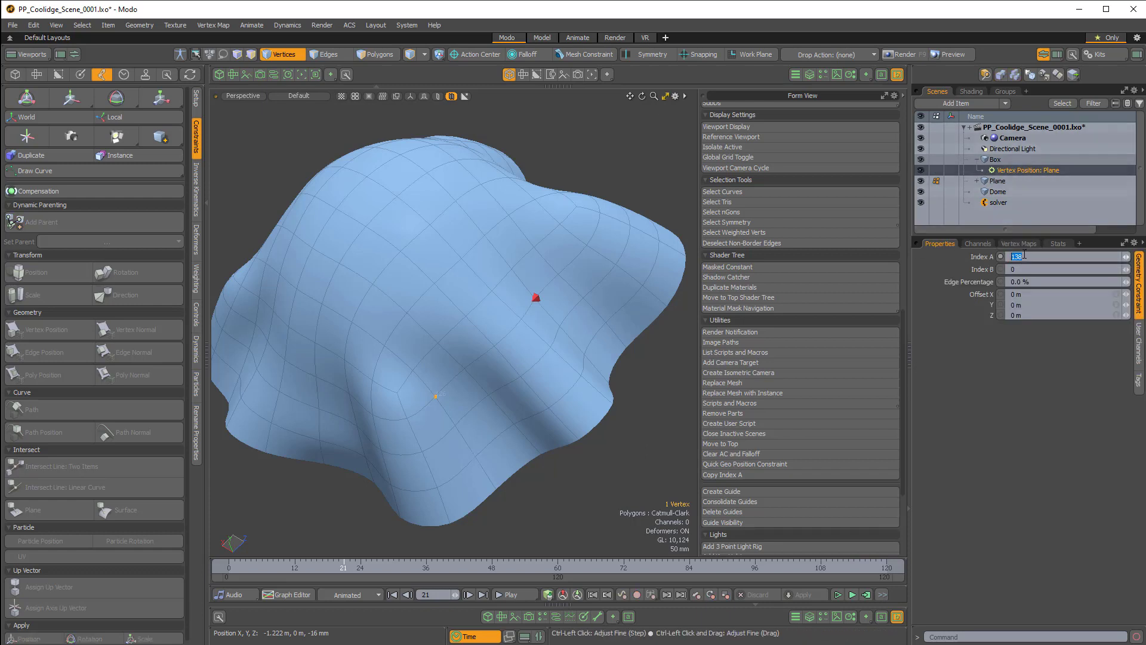
key("Return")
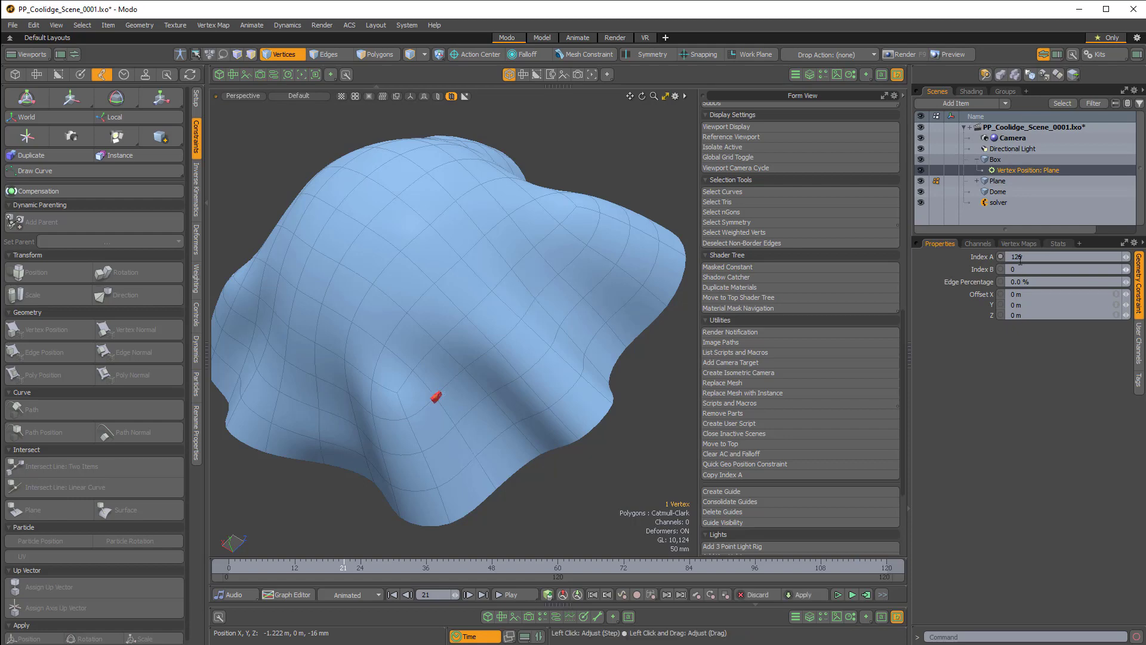
- Play the simulation to examine the box at its reassigned vertex, stop at frame 4, and view it up close
mouse_move(478, 406)
left_mouse_down("alt")
mouse_move(560, 375)
mouse_move(549, 375)
left_mouse_up("alt")
mouse_move(549, 375)
left_mouse_down("alt")
mouse_move(560, 379)
mouse_move(548, 396)
left_mouse_up("alt")
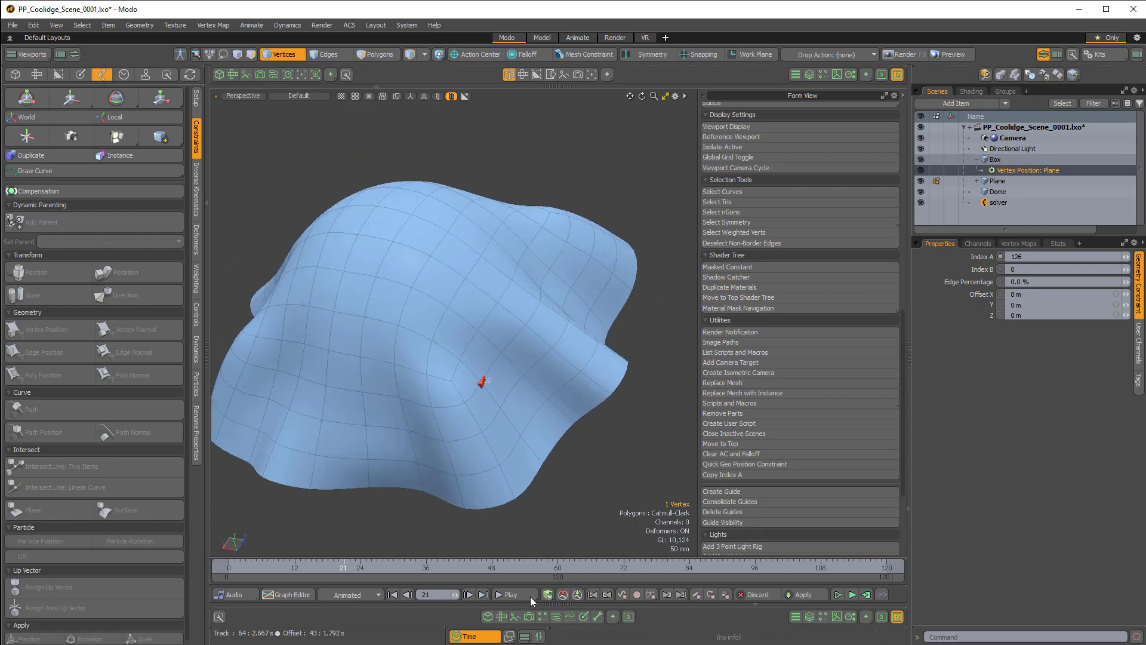
left_click(517, 595)
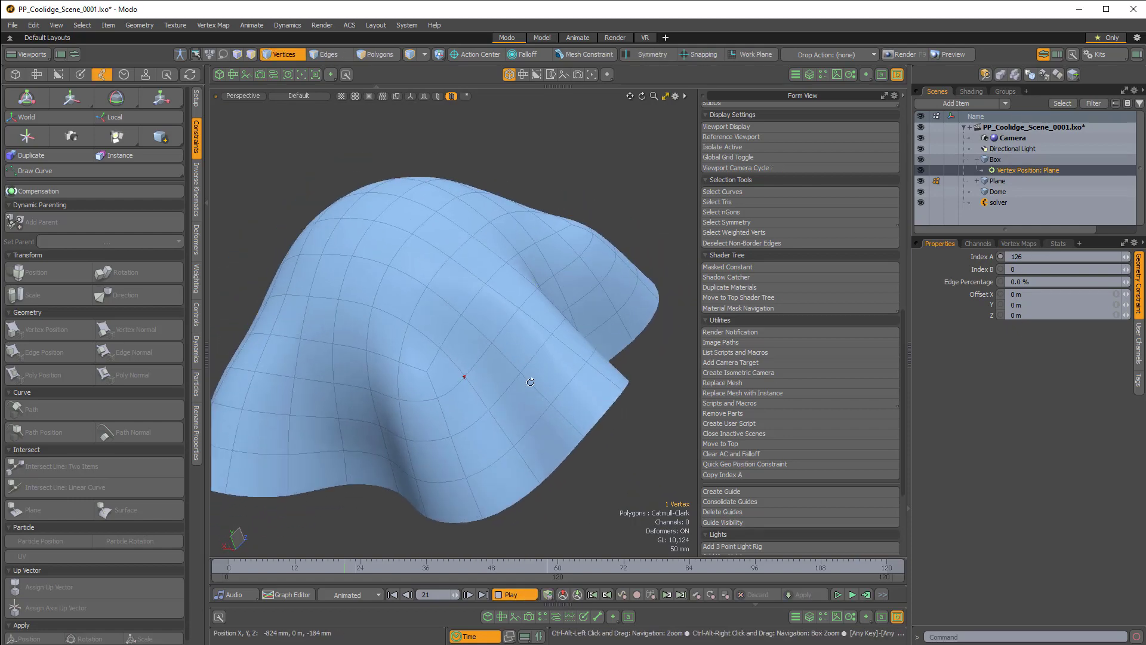
left_click_drag(541, 379, 490, 364, "ctrl+alt")
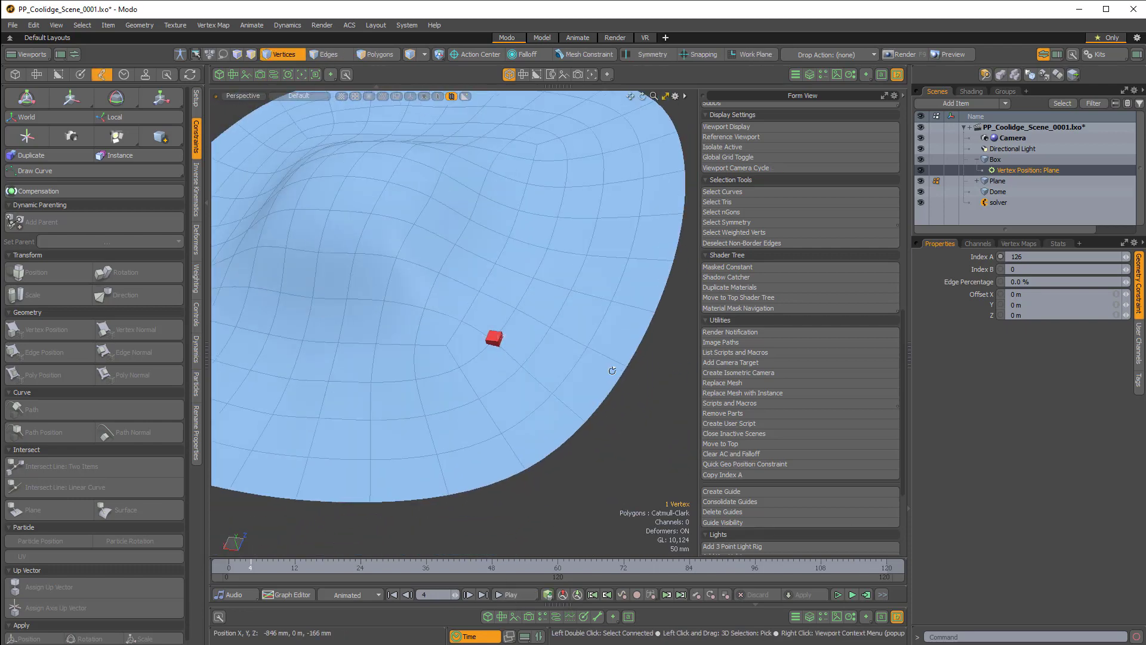
left_click_drag(612, 370, 631, 409, "alt")
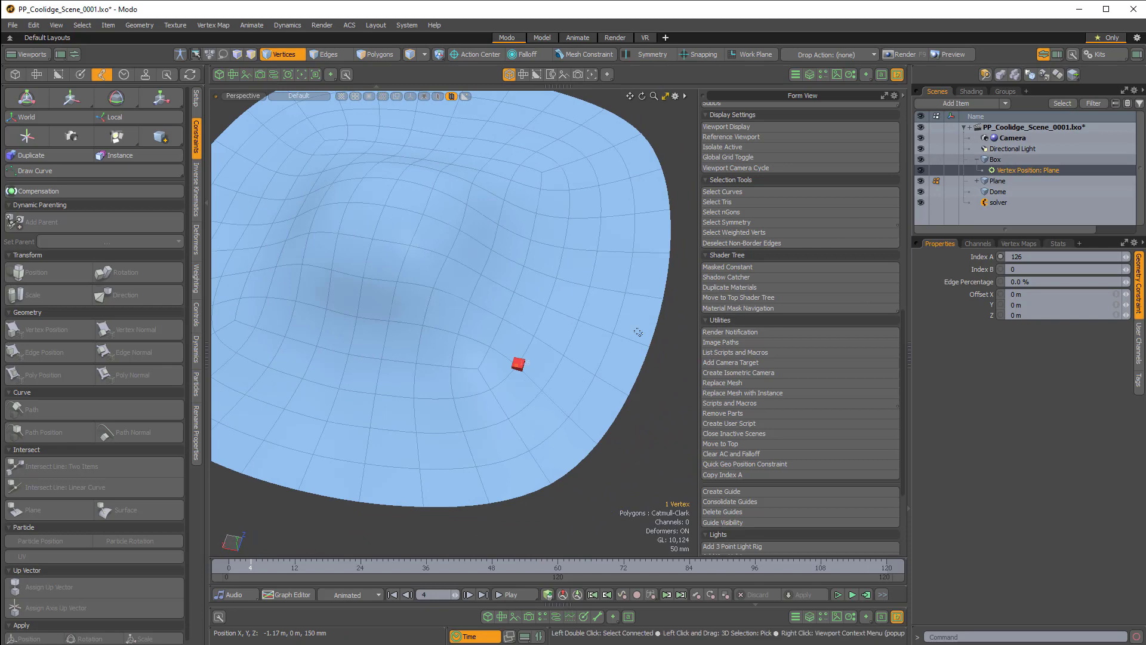
left_click_drag(640, 332, 524, 360, "alt")
scroll(521, 364, "up", 2)
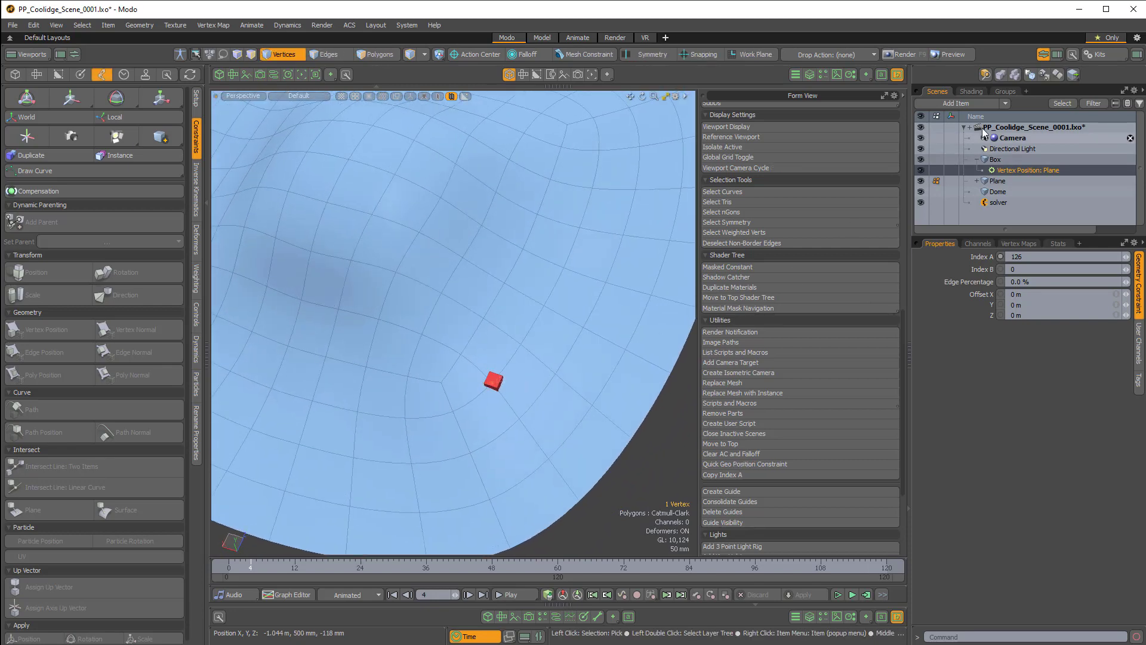
- Add Quick Geo Normal Constraint to the Box, using the same Plane vertex
left_click(997, 182)
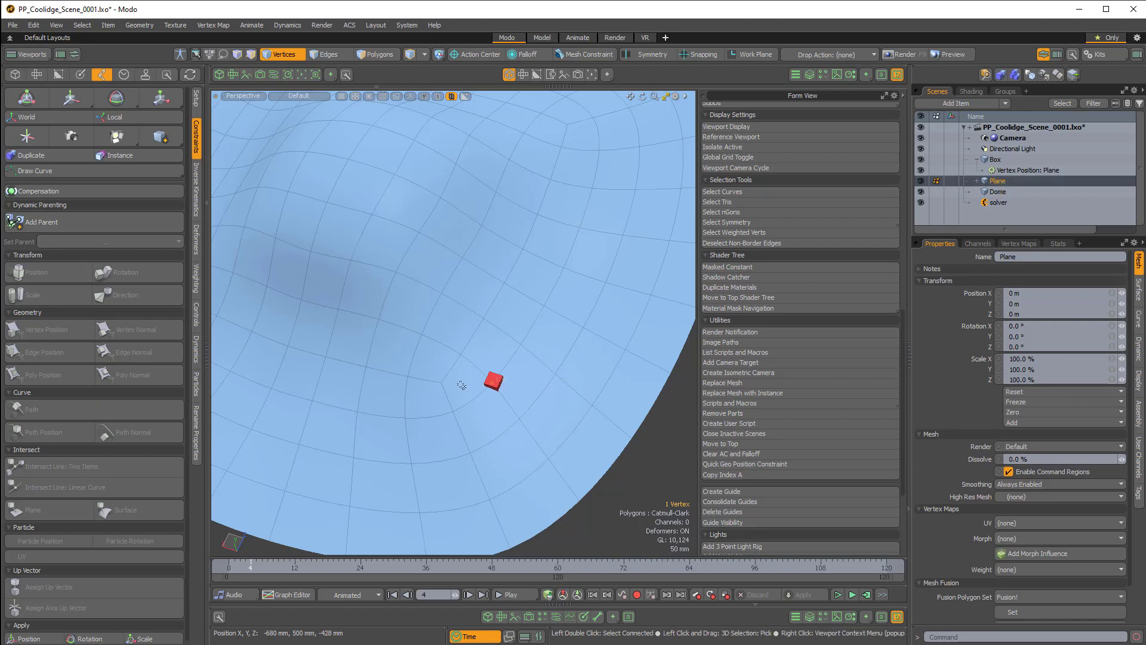
left_click(999, 159, "ctrl")
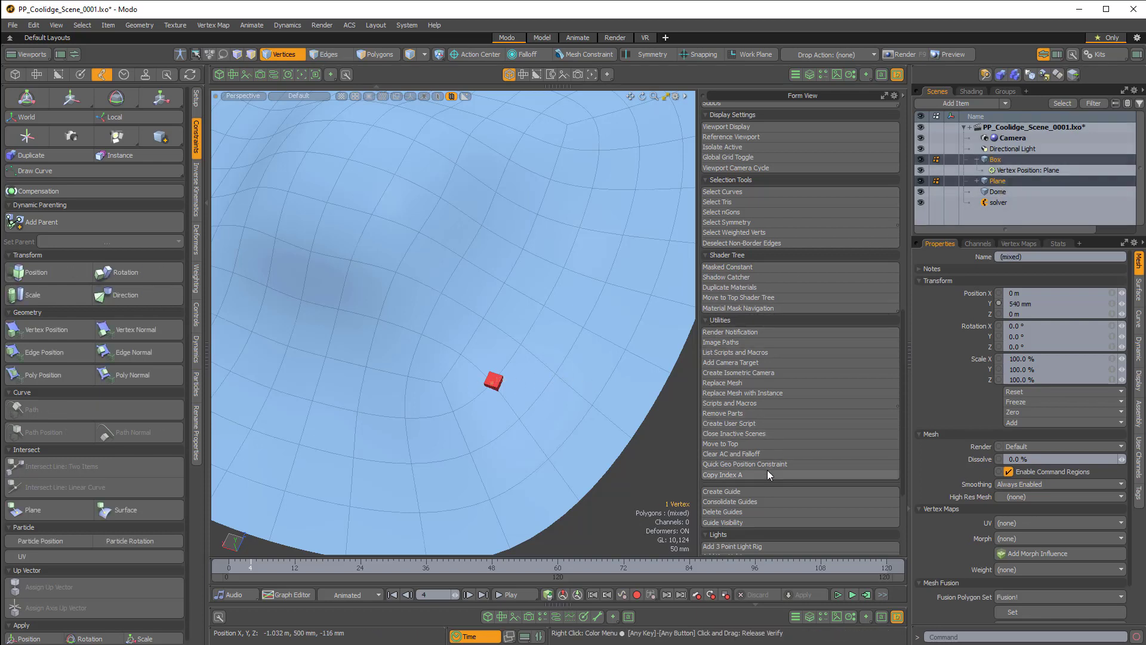
key("alt")
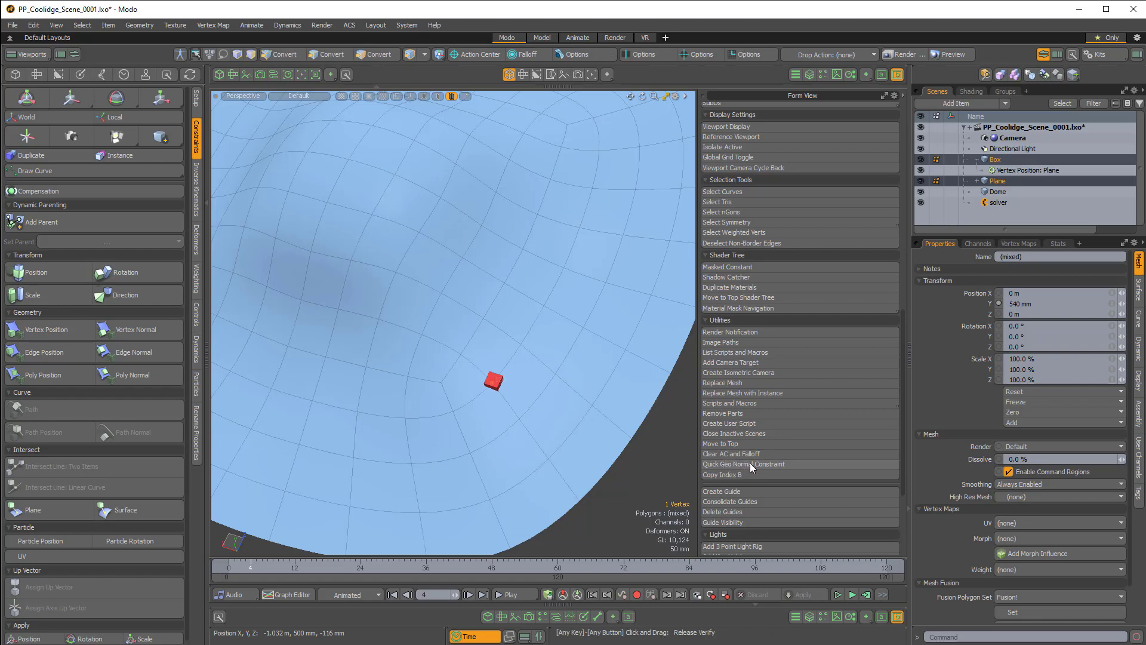
left_click(750, 463, "ctrl")
- Inspect the Box's alignment on the plane and the properties of its Vertex Position and Vertex Normal constraints
left_click_drag(654, 436, 476, 377, "alt")
left_click(613, 437)
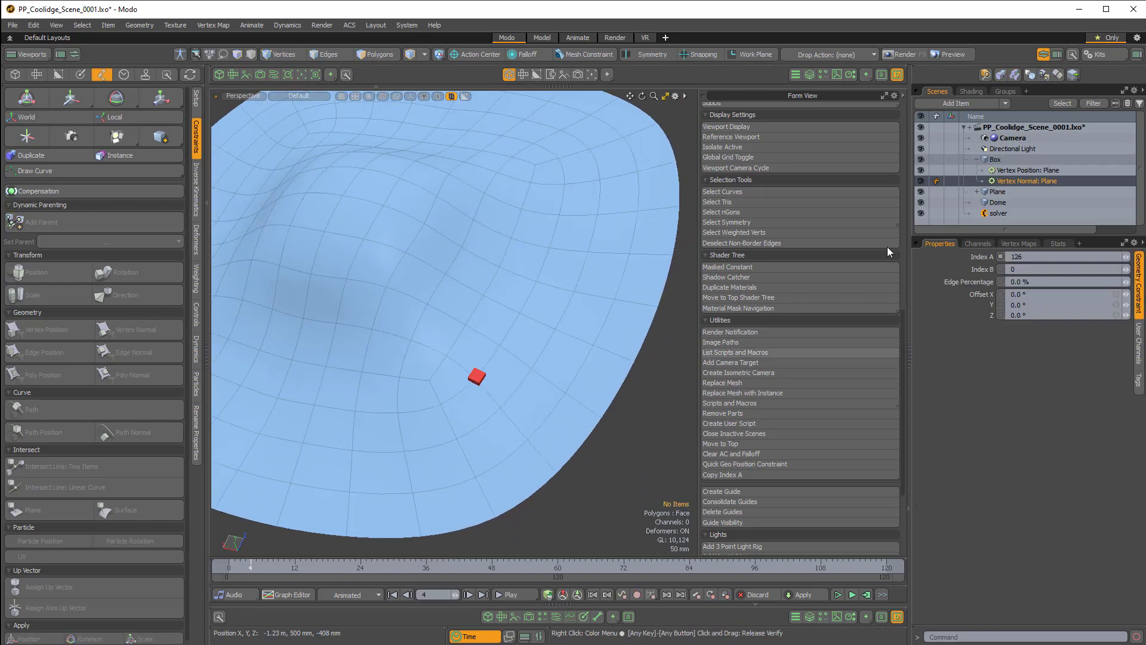
left_click(1022, 172)
left_click(1024, 181)
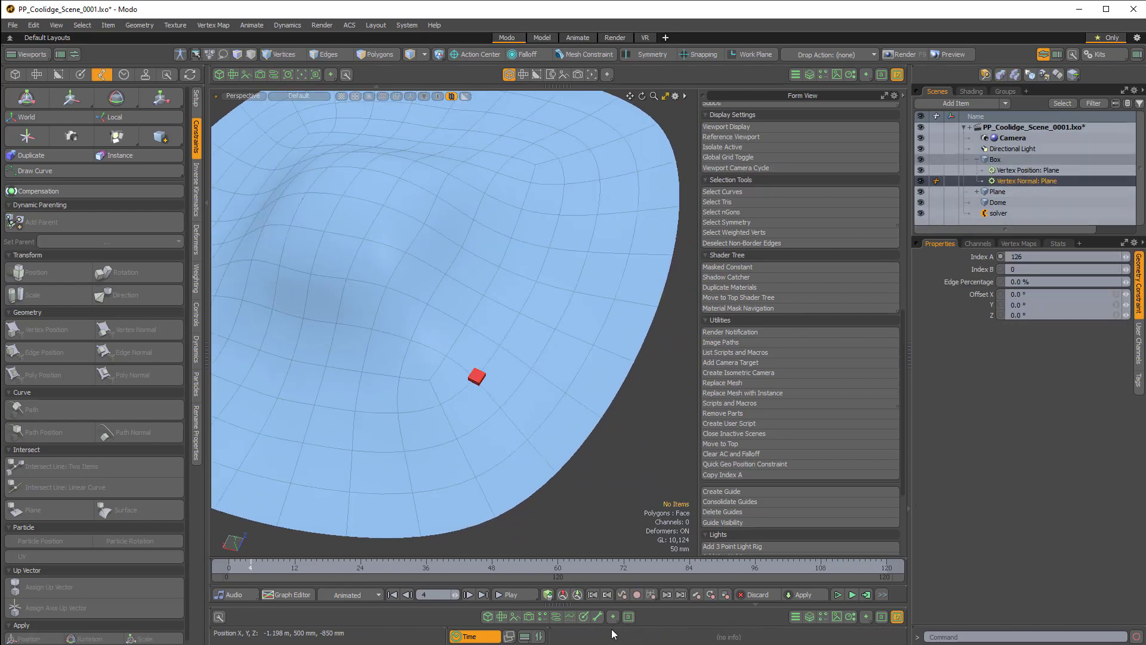
- Play the simulation with both vertex constraints, examine the box's orientation on the moving plane, and stop playback
left_click(506, 594)
left_click_drag(554, 426, 514, 394, "ctrl+alt")
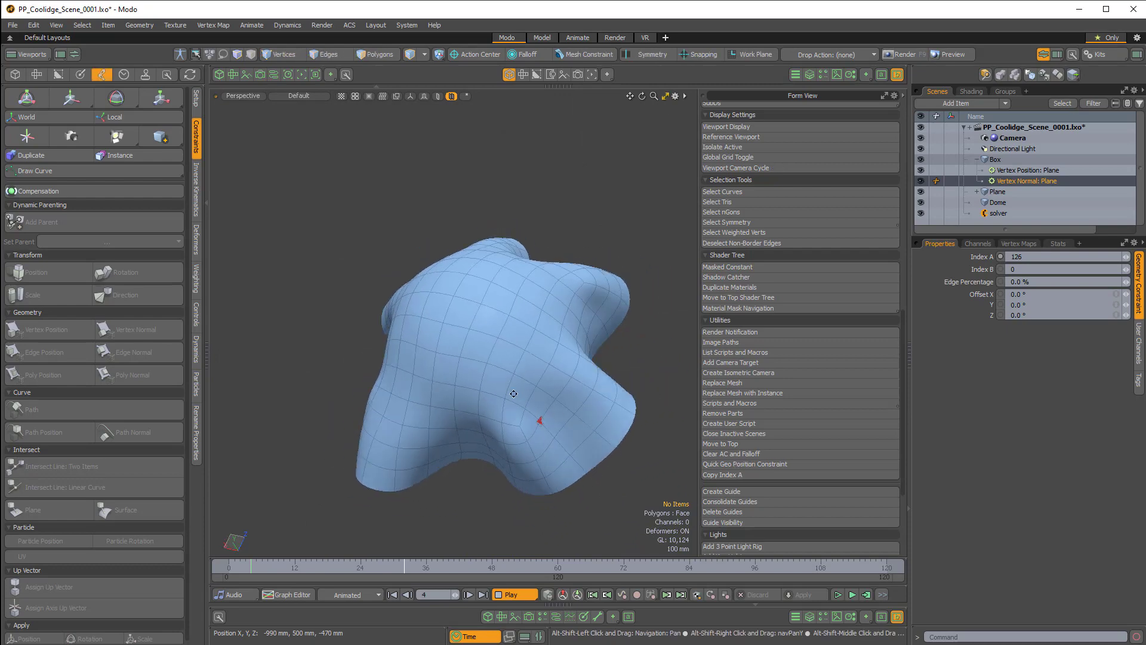
left_click(514, 595)
left_click_drag(517, 454, 507, 255, "alt")
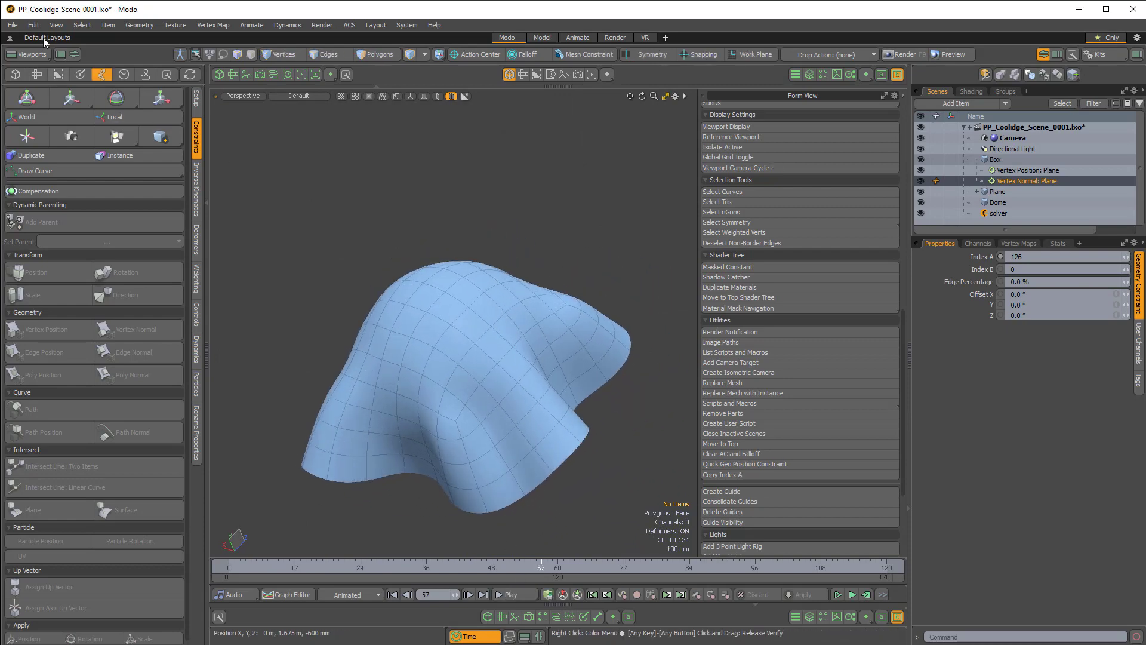
- Discard the vertex constraints by reverting the scene to its last saved version
left_click(13, 25)
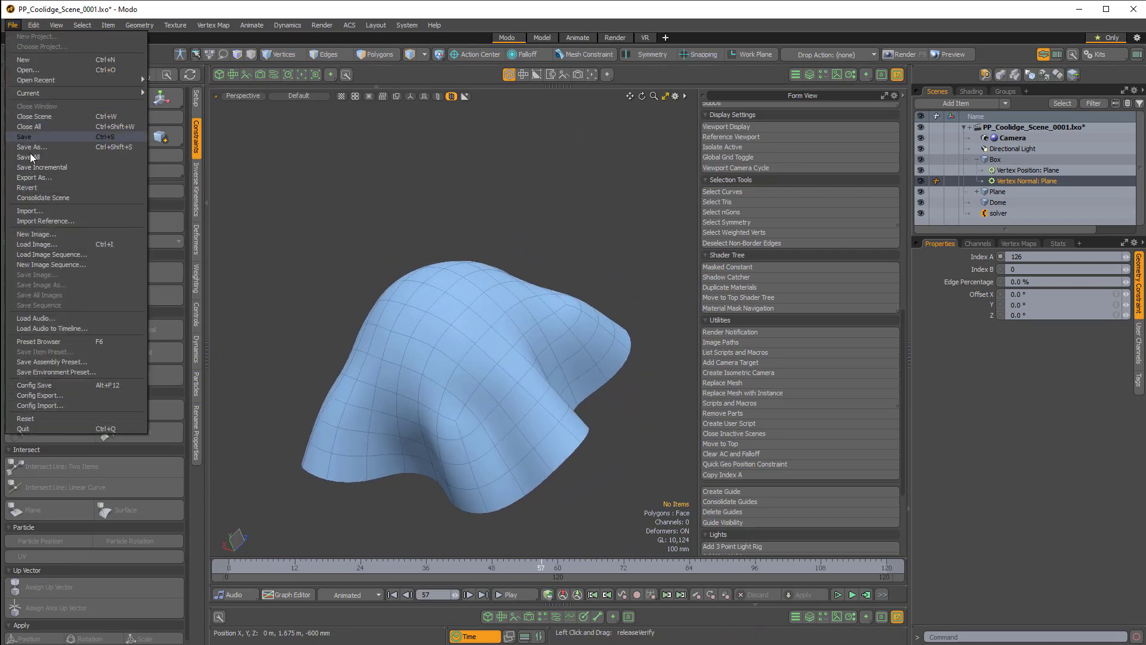
left_click(33, 187)
left_click(886, 213)
- Select one edge near the Plane's outer rim and attach the Box to it with Quick Geo Position Constraint
left_click_drag(464, 412, 486, 318, "ctrl+alt")
left_click(527, 368)
left_click_drag(527, 368, 583, 353, "alt")
key("2")
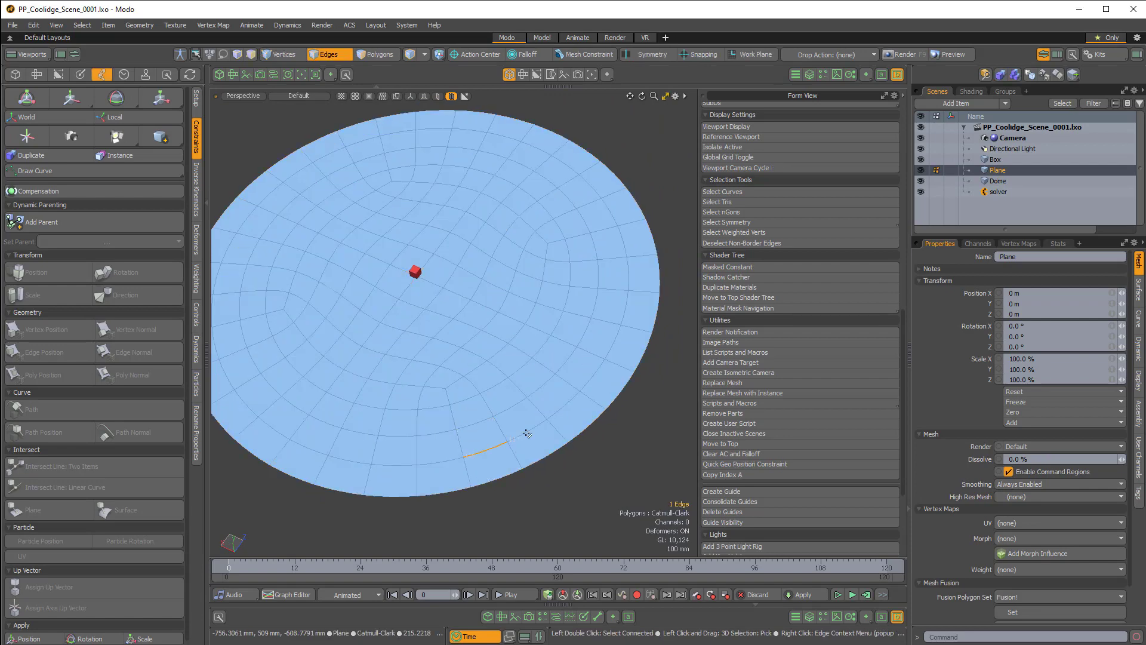
left_click_drag(525, 435, 450, 386, "alt")
left_click(504, 390)
left_click_drag(524, 383, 501, 397, "ctrl+alt")
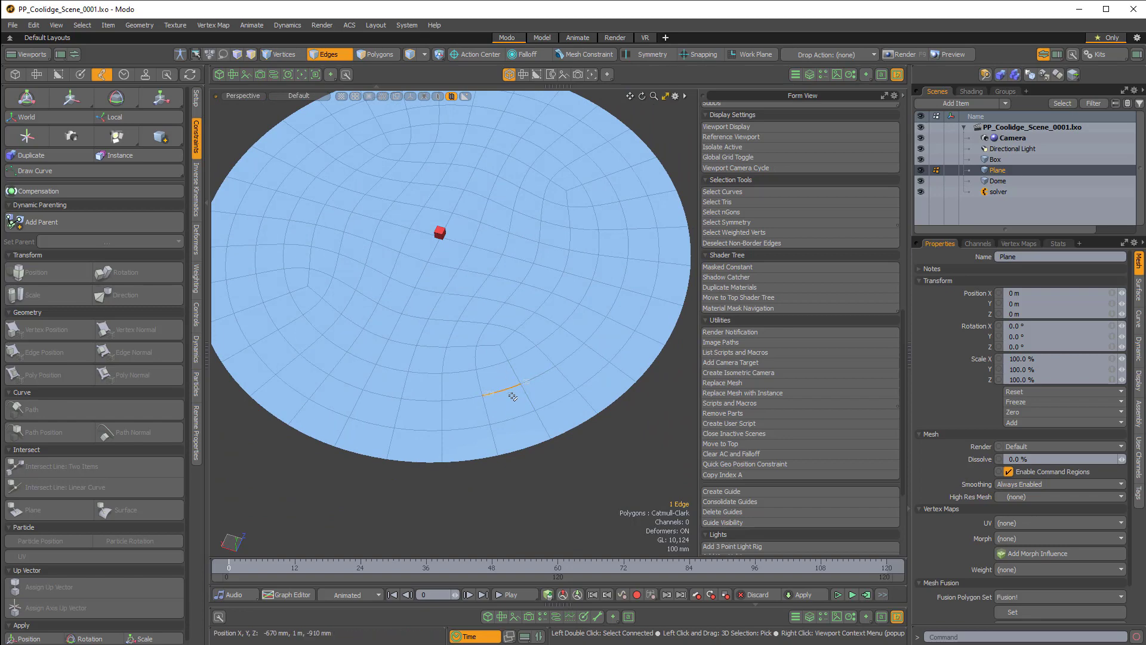
key("Escape")
left_click(997, 170)
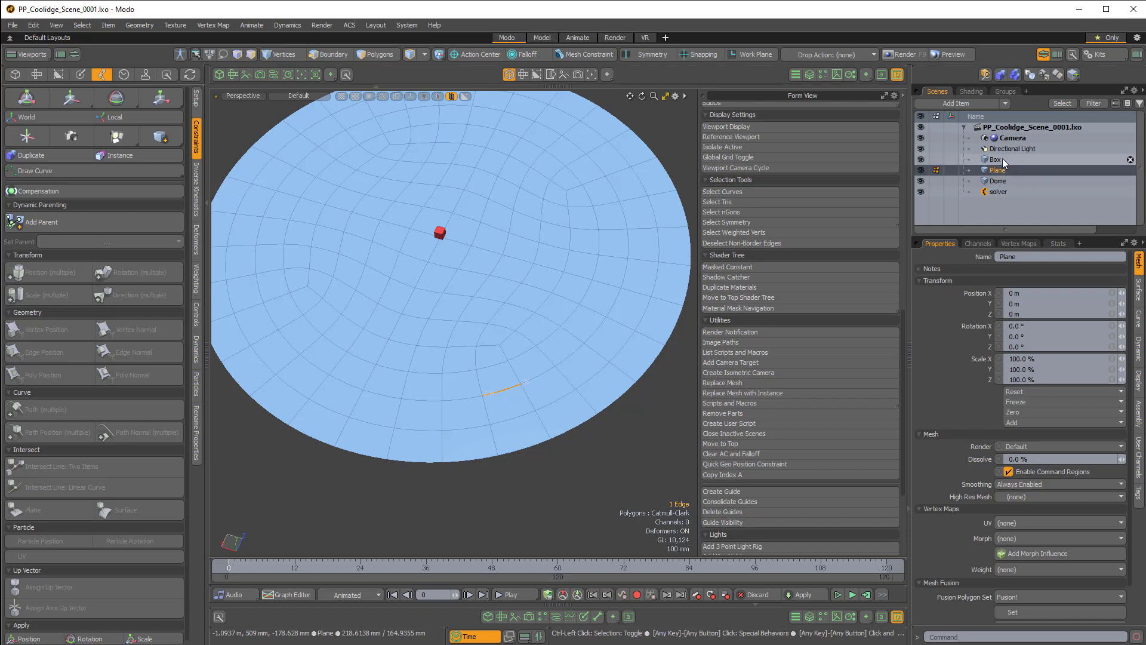
left_click(995, 159, "ctrl")
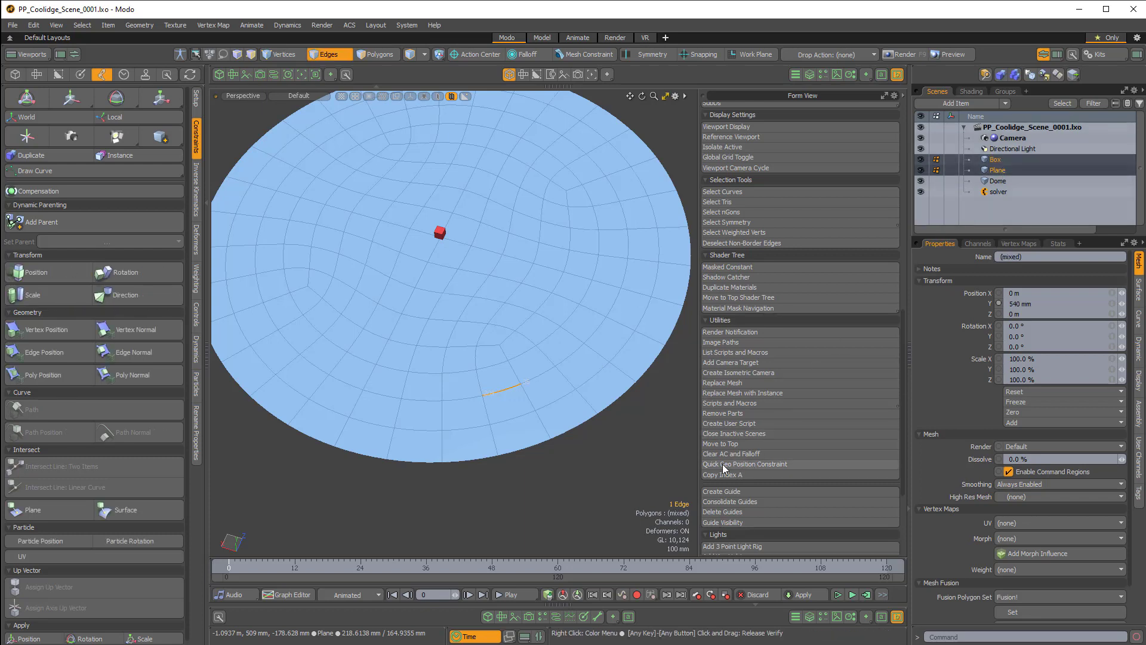
left_click(749, 463)
- Inspect the Box's placement on the Plane edge and the properties of its Edge Position constraint
scroll(545, 406, "up", 5)
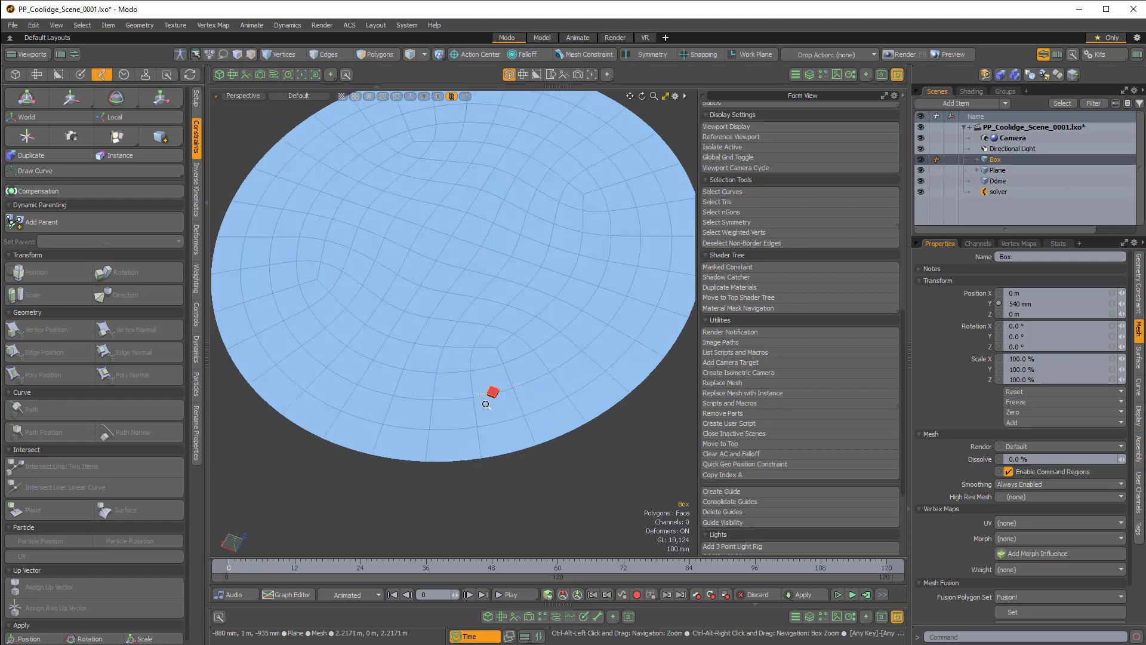
left_click_drag(545, 406, 448, 399, "alt+shift")
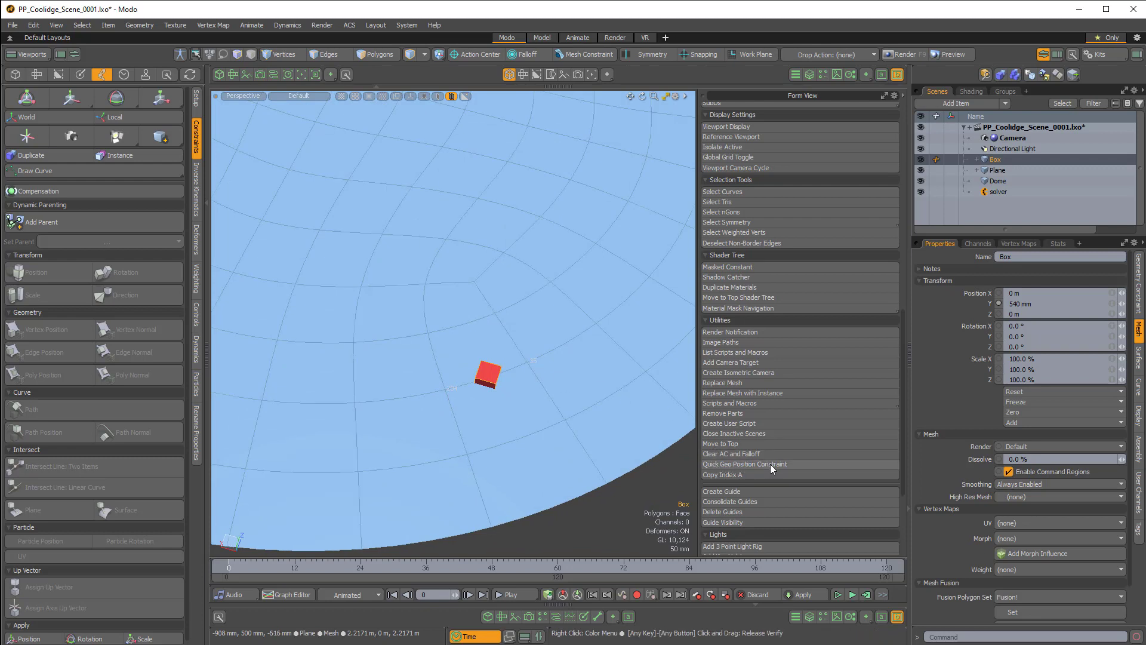
left_click(977, 160)
left_click(1022, 171)
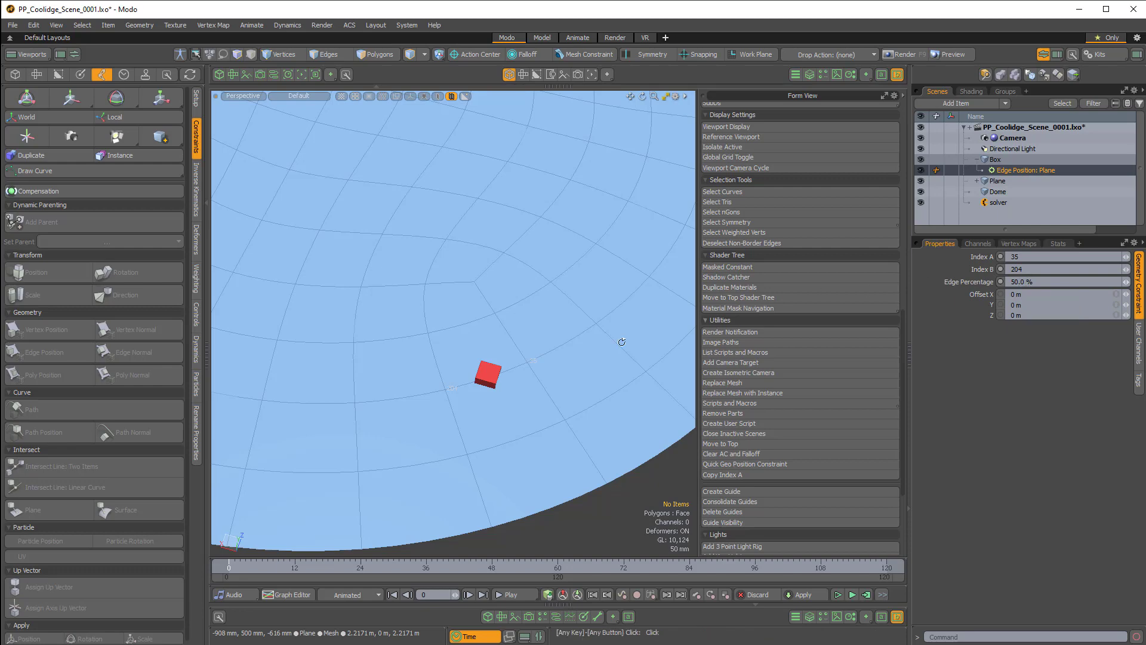
left_click_drag(622, 340, 528, 408, "alt")
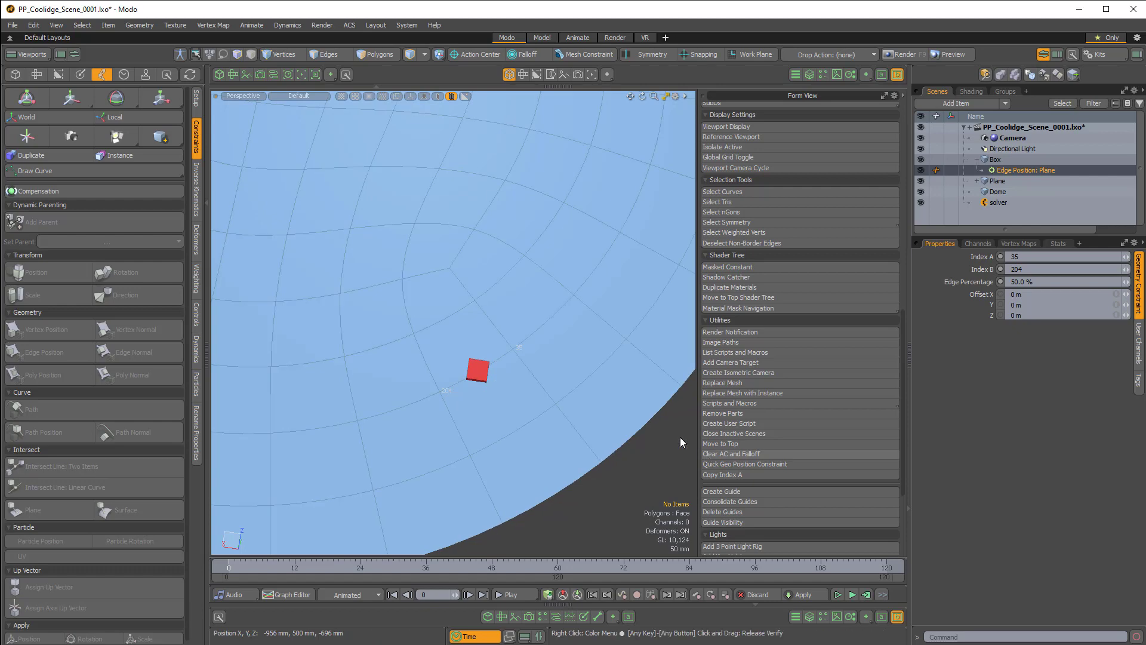
- Add Quick Geo Normal Constraint to the Box, using the same Plane edge
left_click(997, 180)
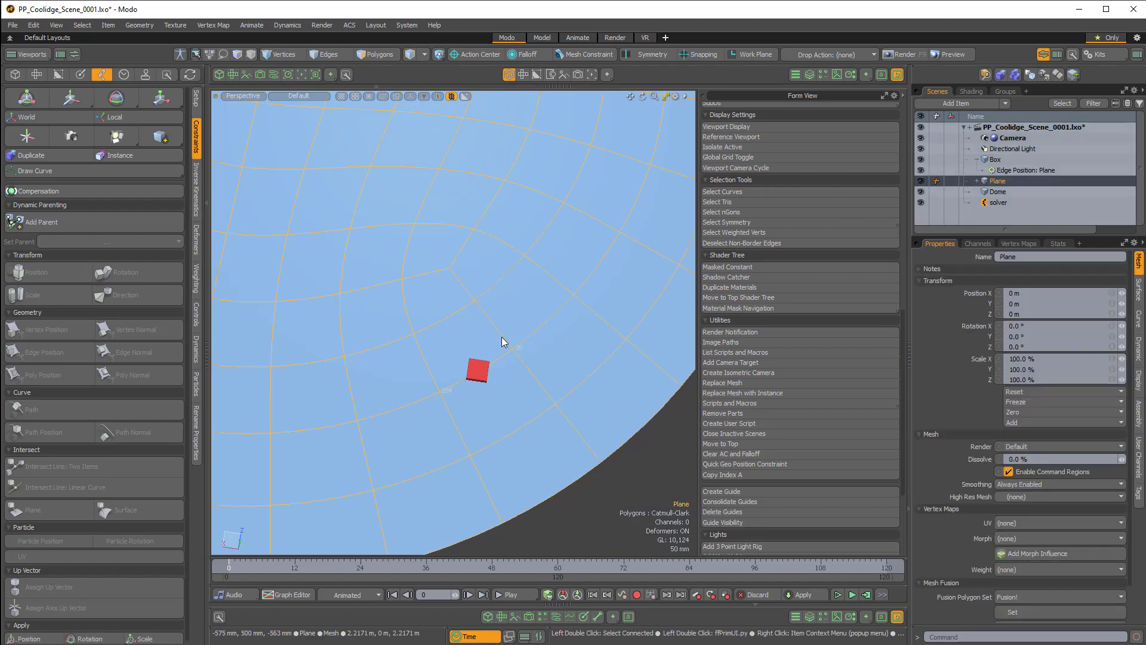
key("2")
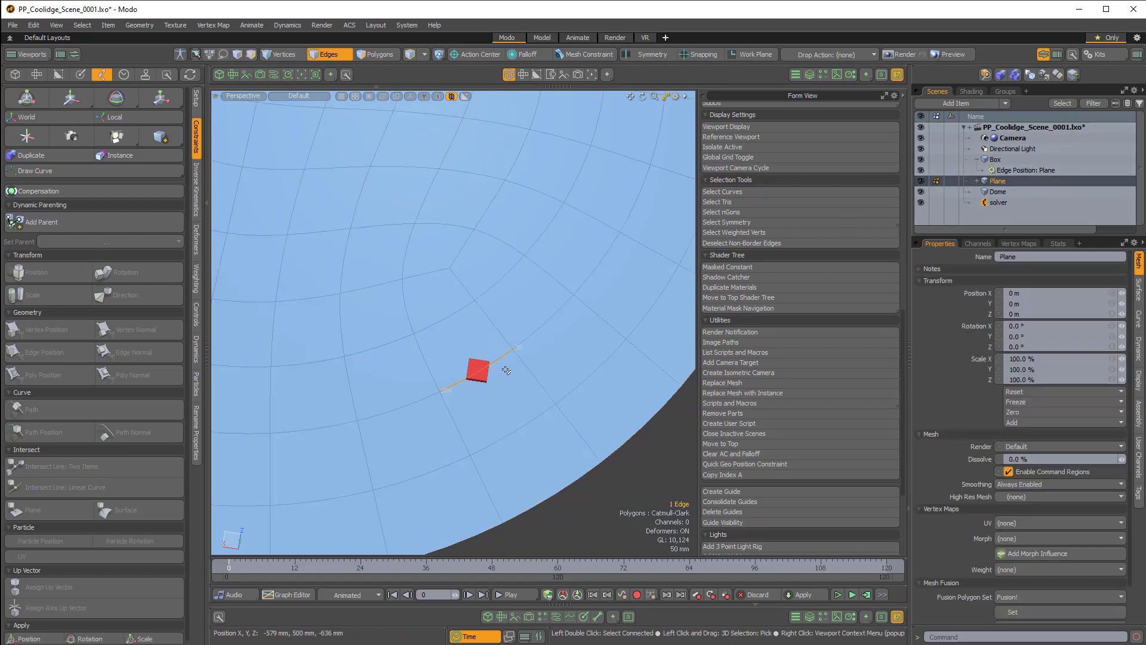
left_click(1003, 158, "ctrl")
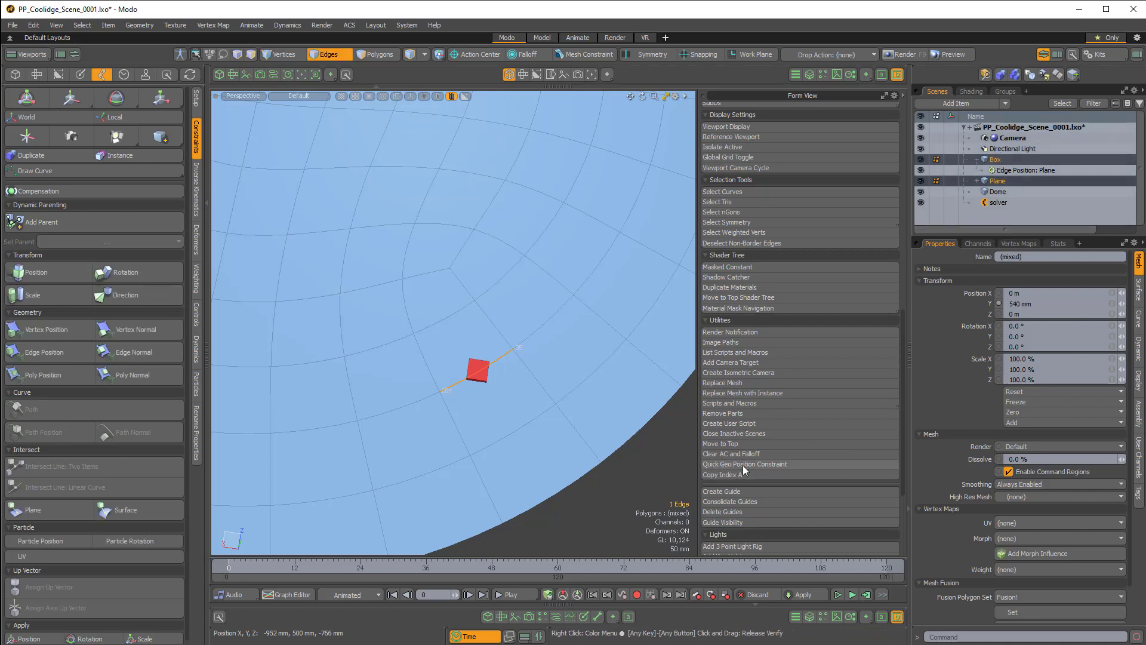
left_click(767, 464)
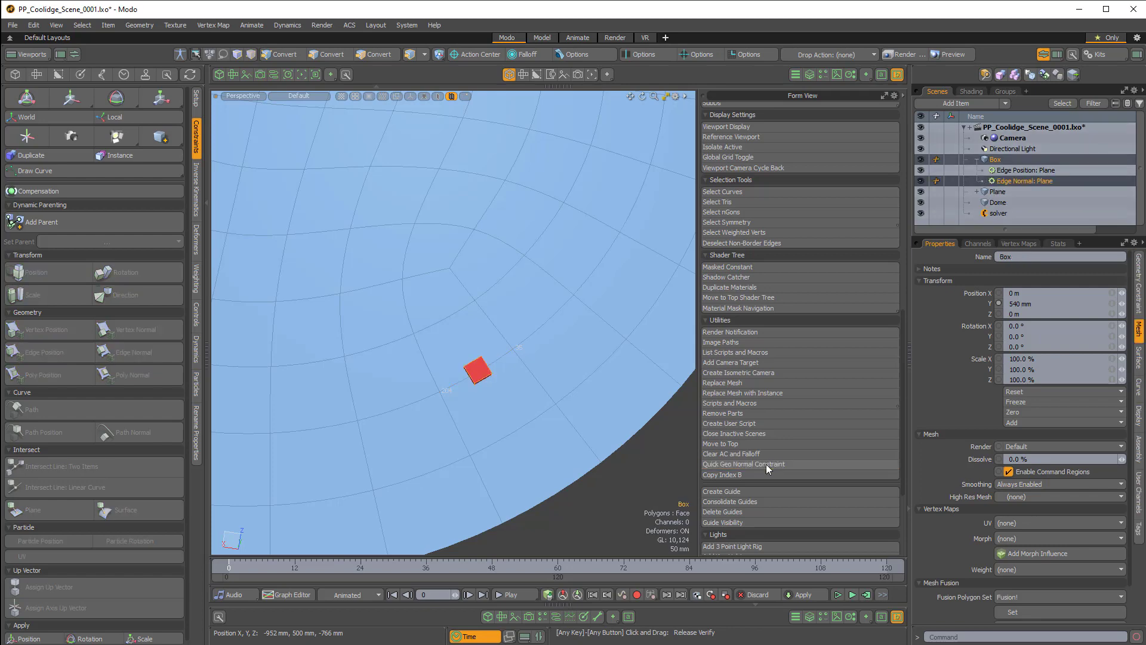
- Play the simulation with both edge constraints and examine how the Box follows the deforming plane
left_click_drag(501, 399, 460, 398, "ctrl+alt")
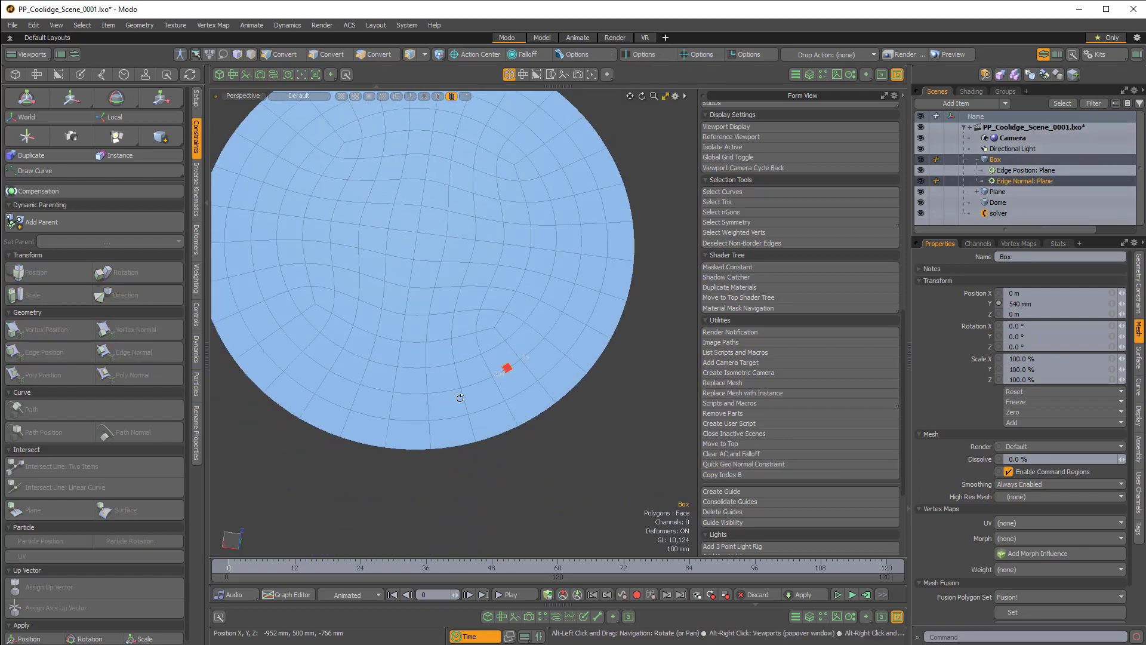
left_click(510, 594)
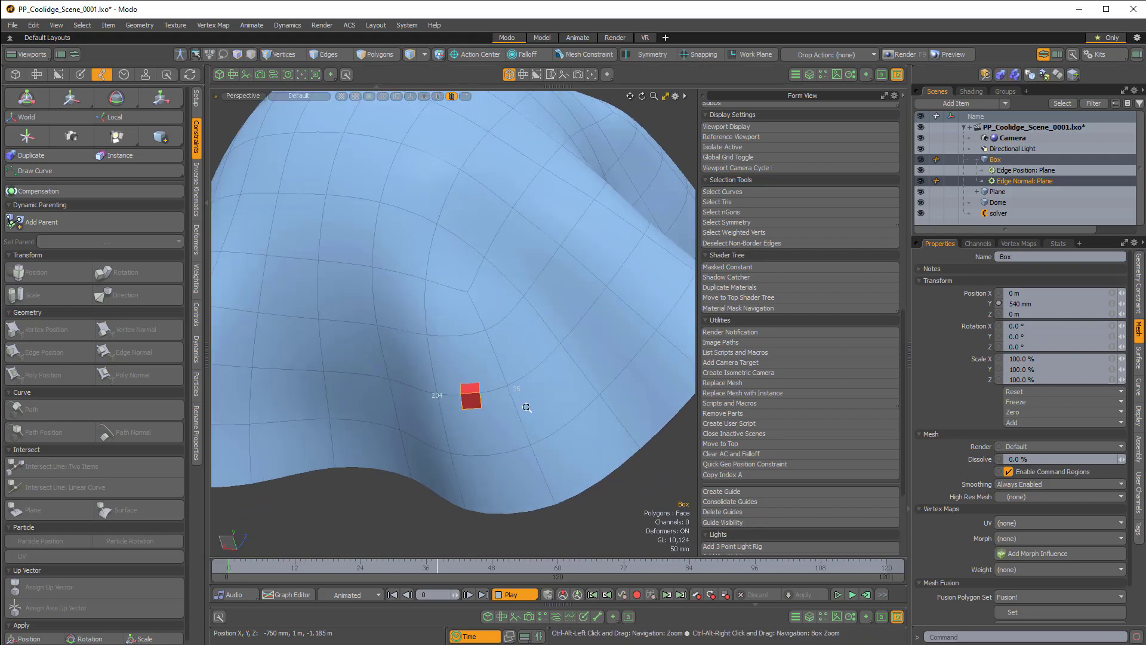
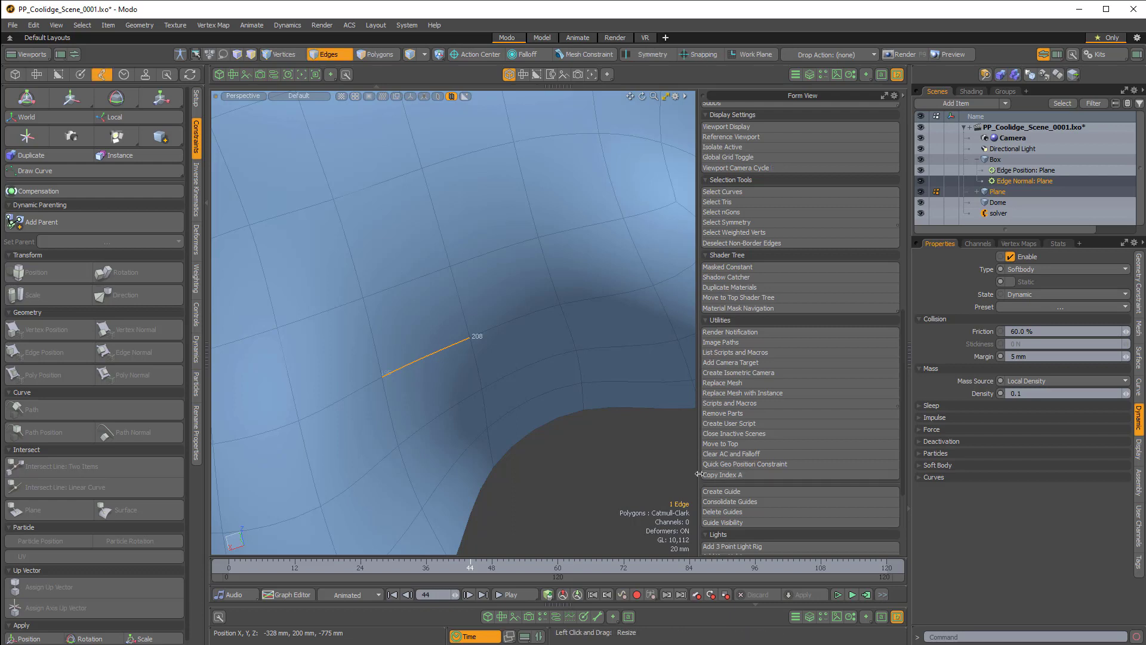
- Review the index values of the Box's Edge Position and Edge Normal constraints against the newly selected Plane edge
left_click(736, 474, "alt")
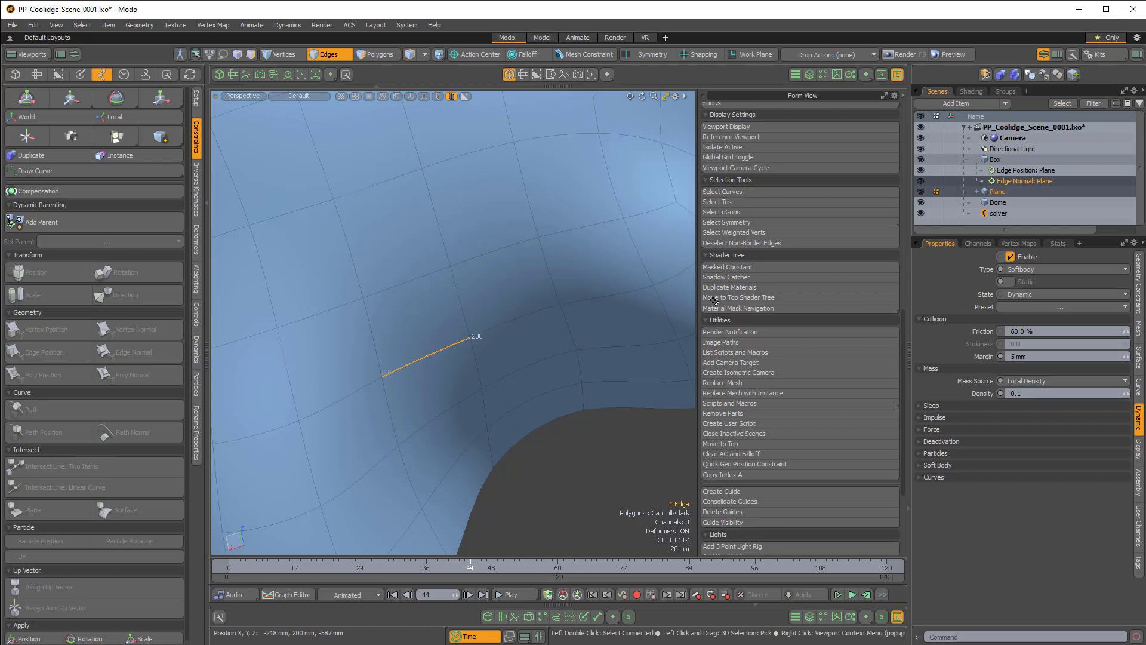
left_click(1011, 170)
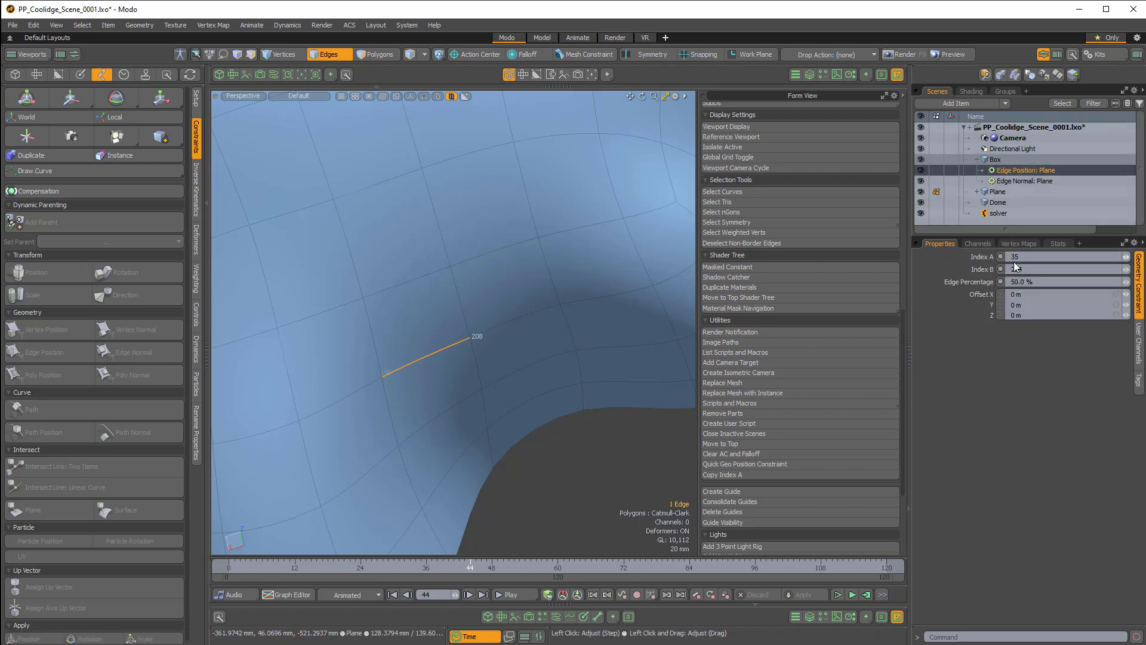
left_click(1025, 181)
left_click(1021, 171)
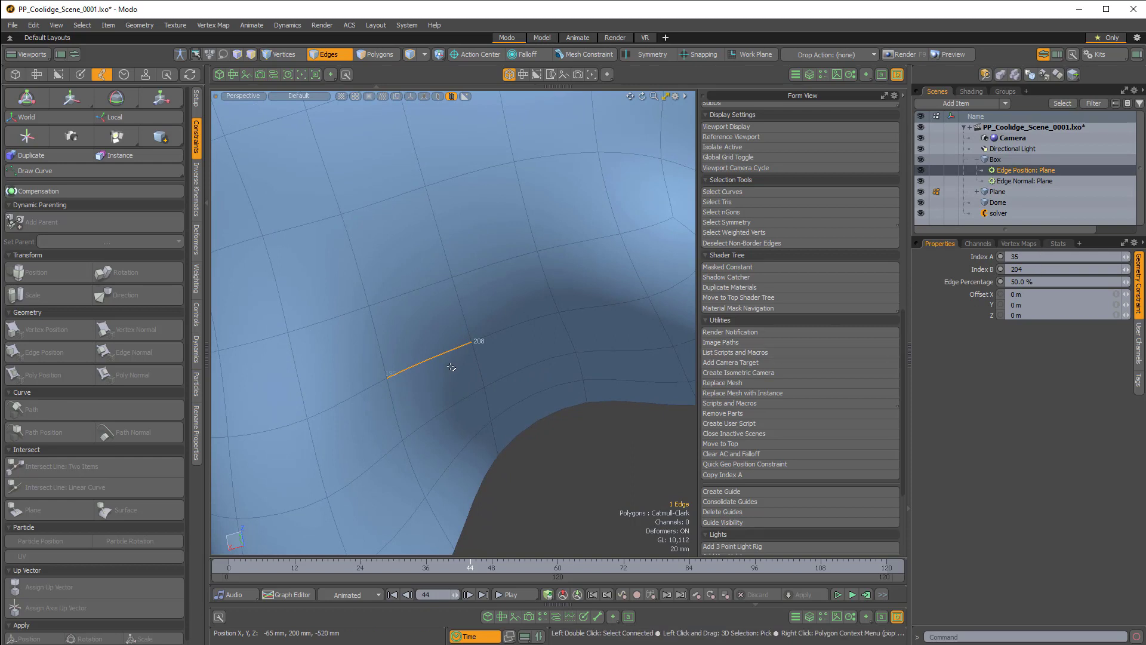
- Copy Index A of the selected Plane edge and set the Edge Position constraint's Index A to 208
left_click(998, 194)
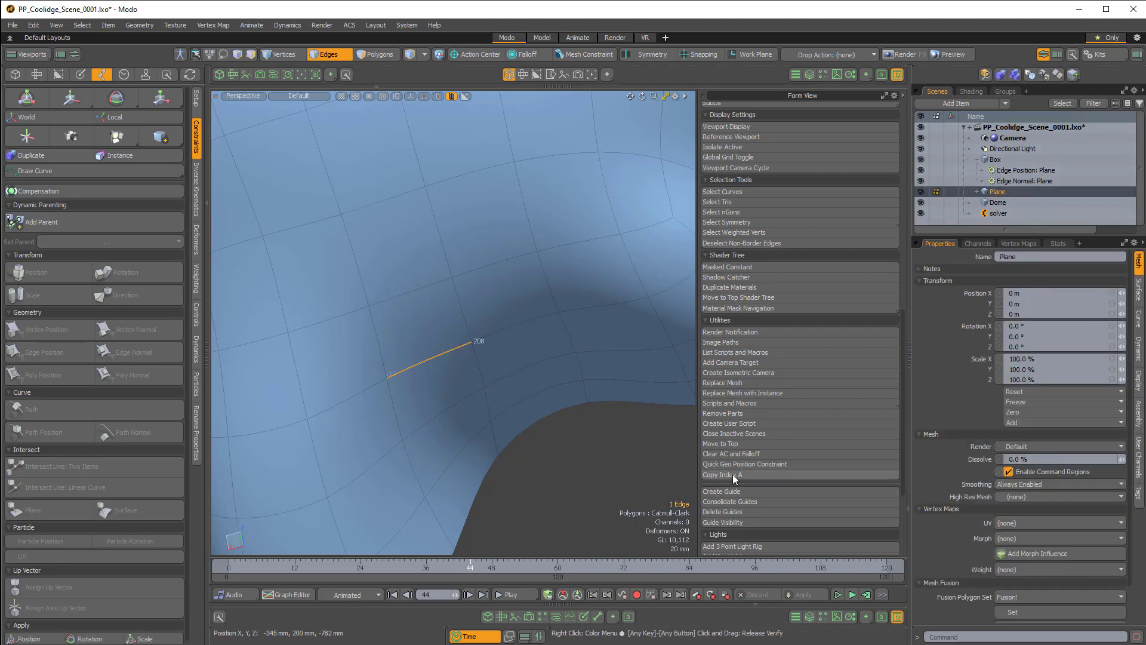
left_click(733, 475)
left_click(1015, 172)
left_click(1022, 257)
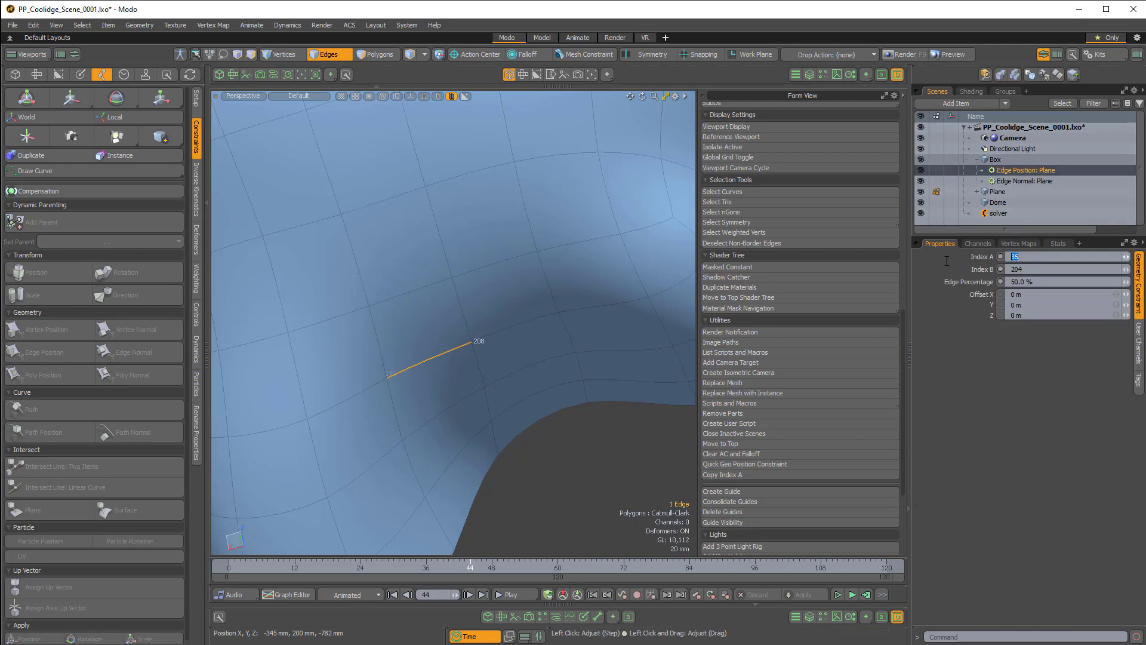
key("ctrl+v")
key("Return")
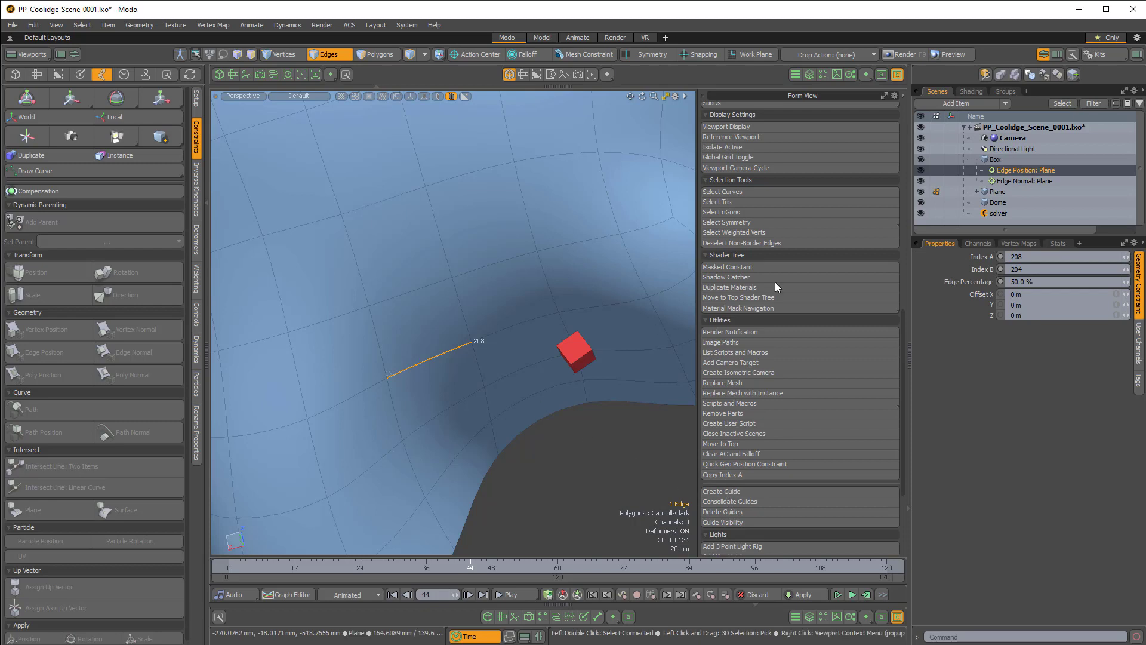
- Copy Index B of the selected Plane edge and set the Edge Position constraint's Index B to 195
left_click(997, 192)
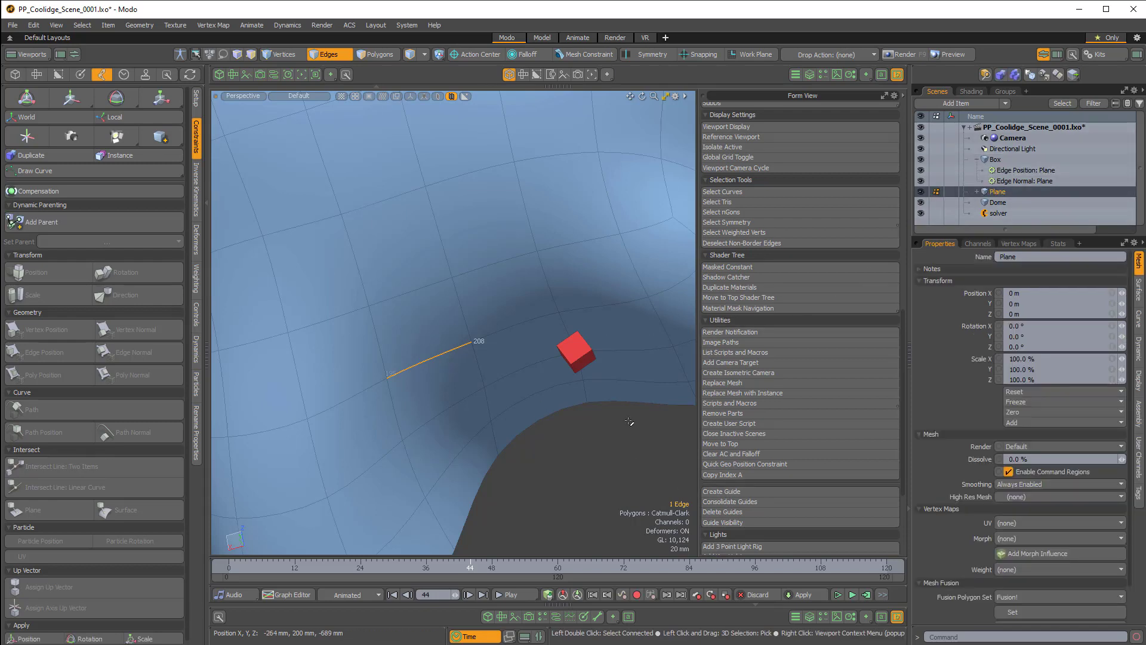
left_click(737, 475, "alt")
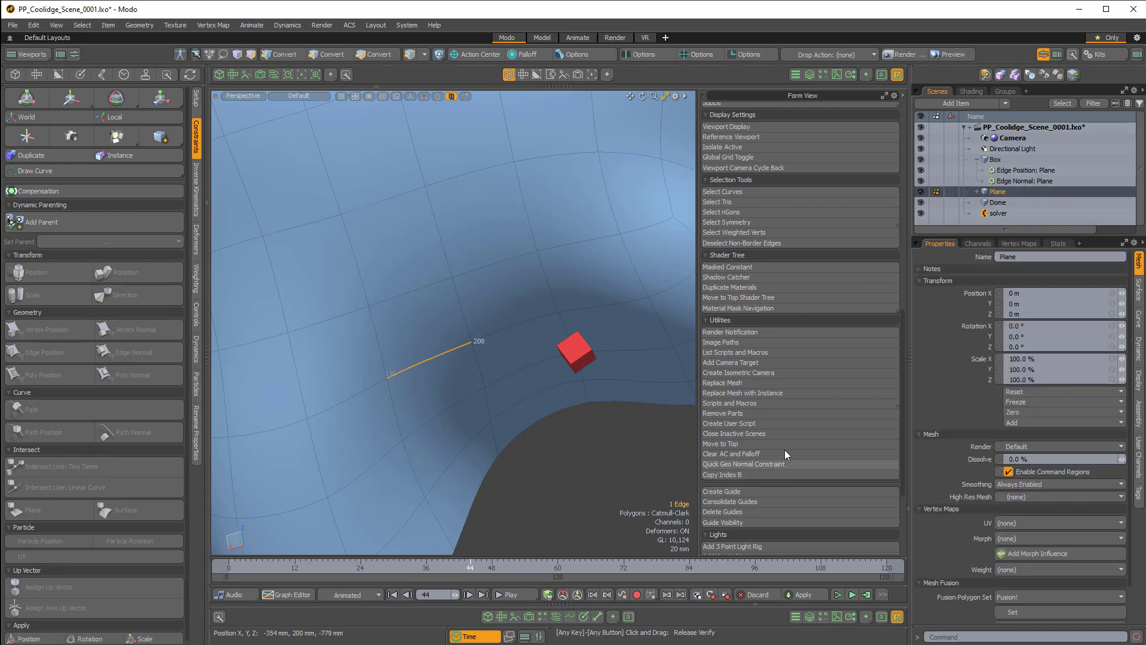
left_click(1024, 170)
left_click(1037, 269)
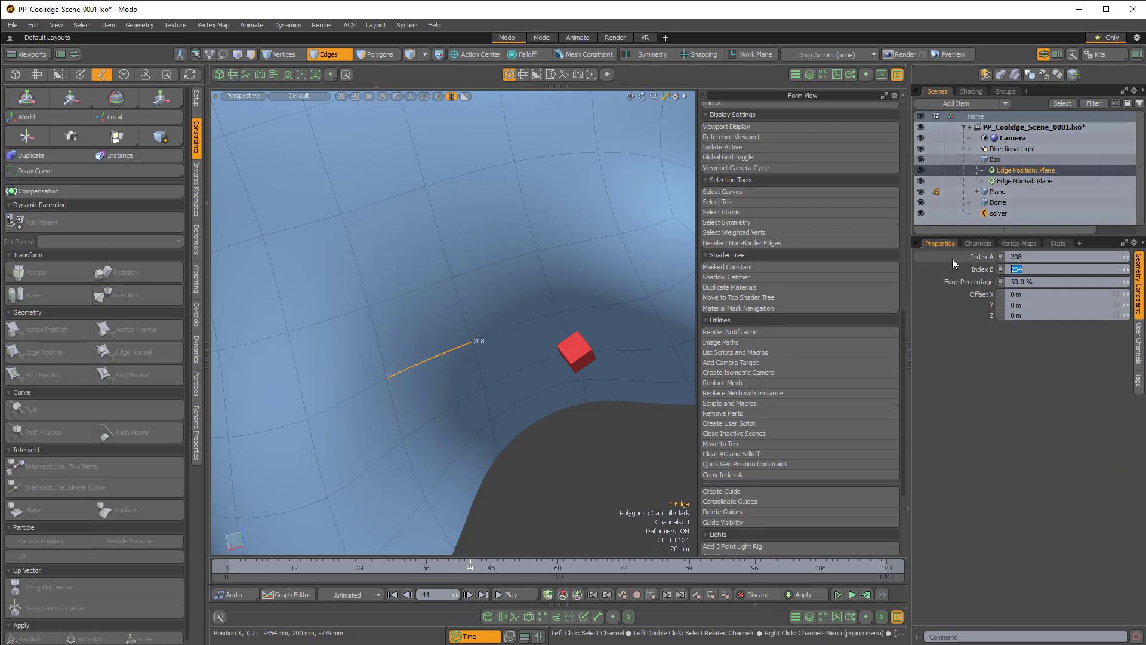
type("195")
key("Return")
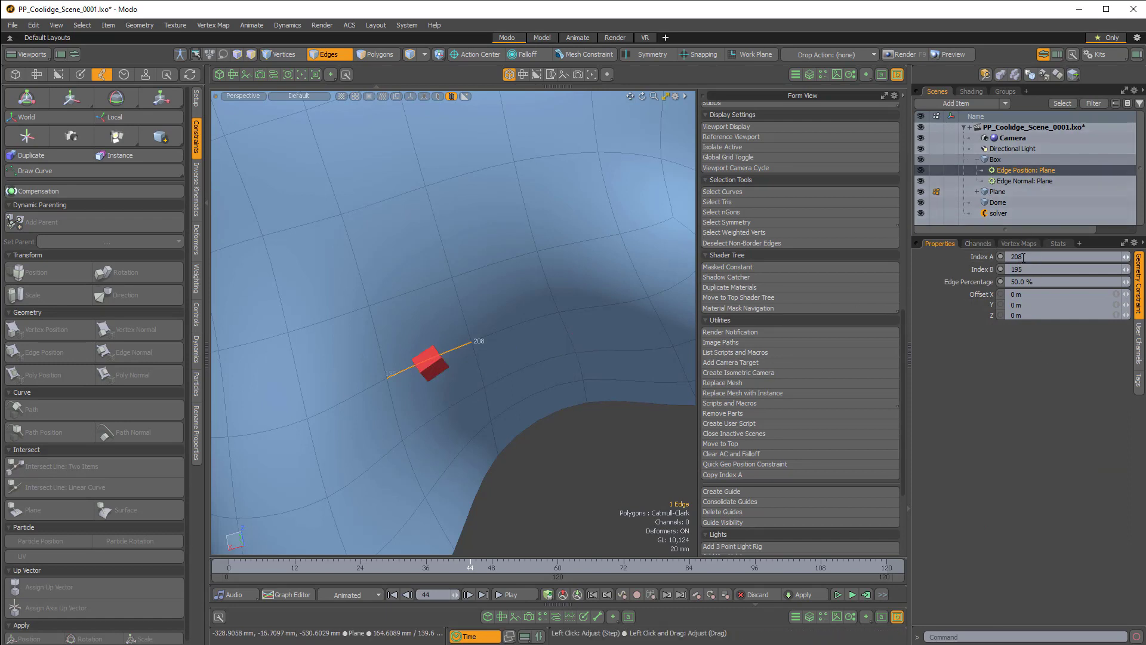
- Set the Edge Normal constraint's Index A to 208 and Index B to 195
left_click(1022, 181)
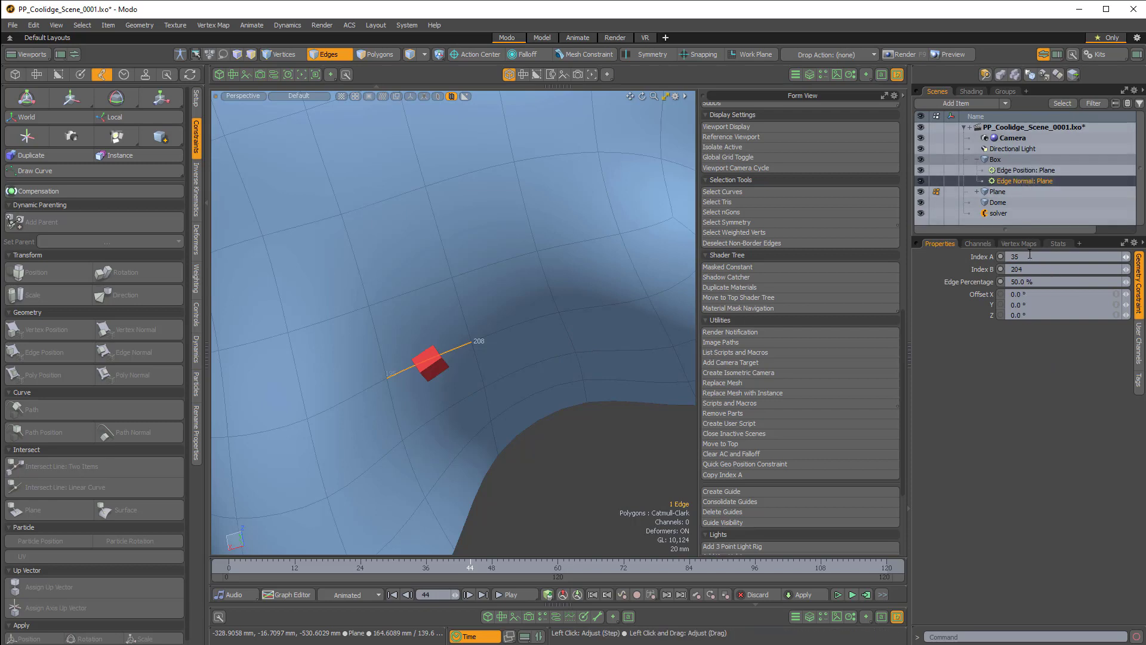
type("208")
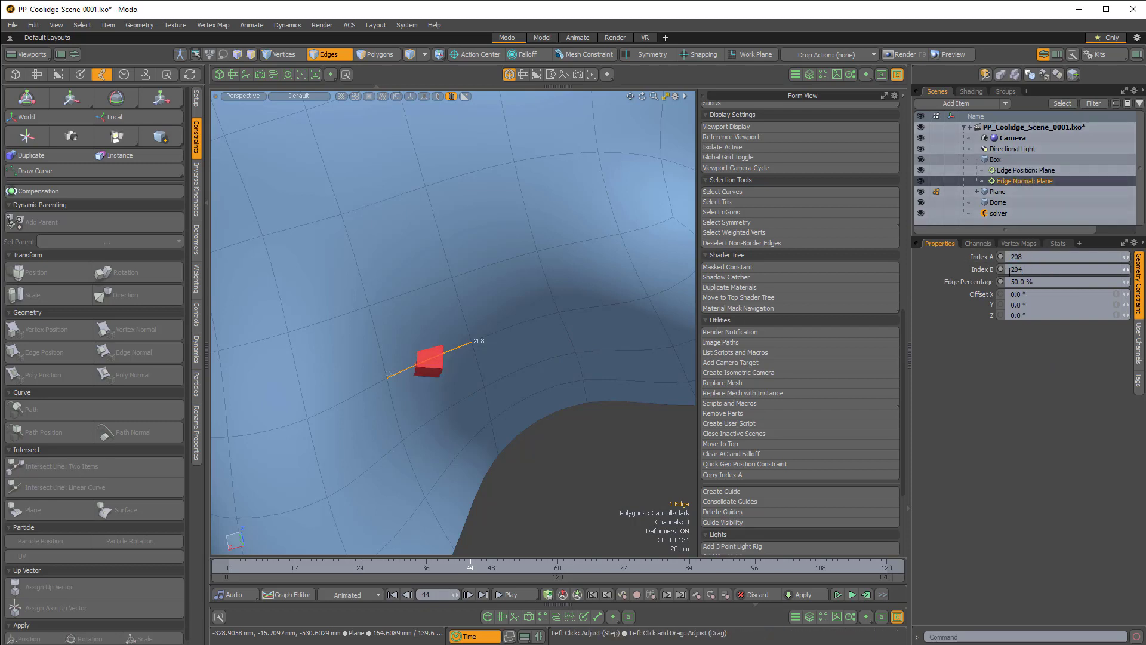
double_click(1012, 270)
type("195")
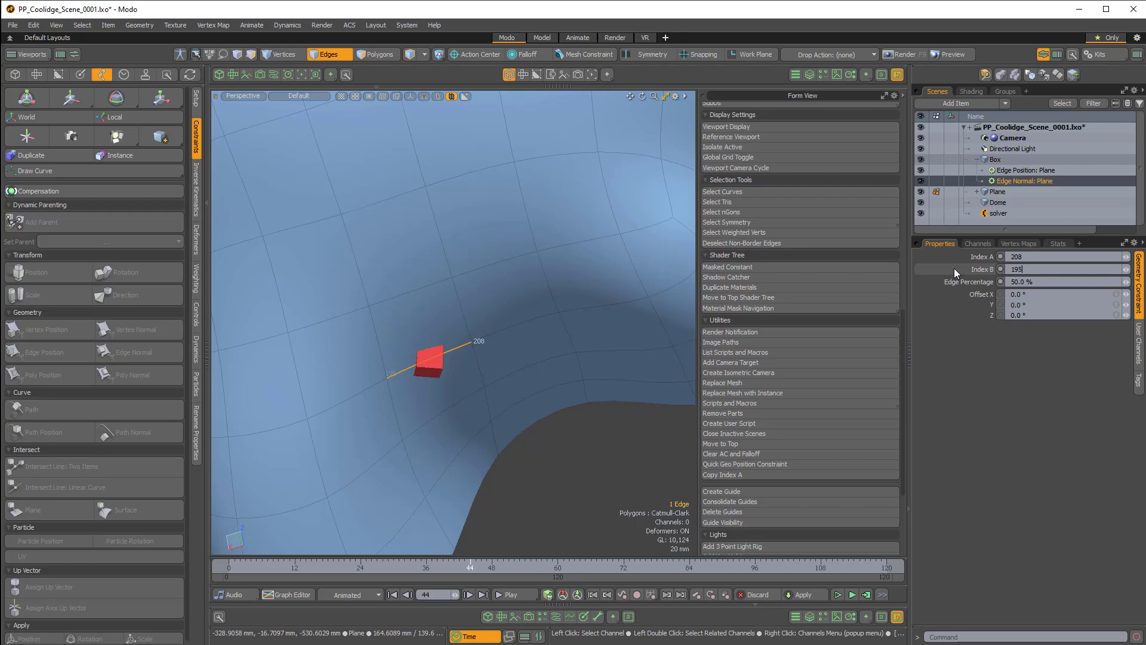
- Clear the edge selection, play the simulation, examine the Box on its new edge from several angles, and stop playback
scroll(518, 361, "down", 6)
left_click_drag(537, 441, 553, 458, "alt")
left_click(553, 458)
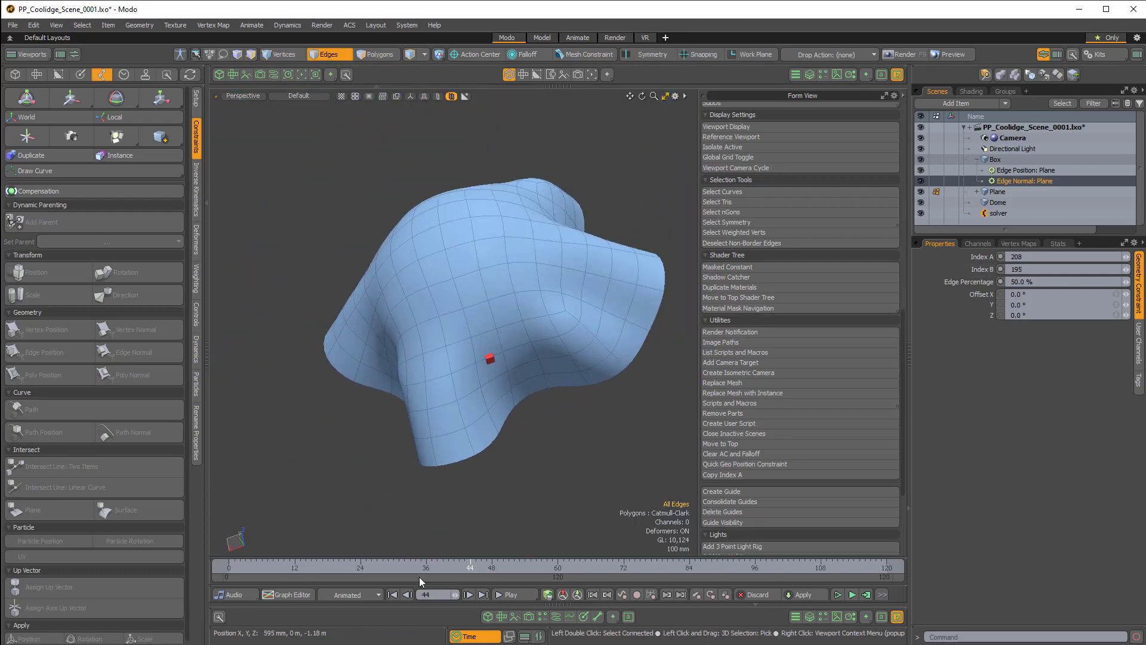
left_click(511, 594)
left_click_drag(443, 289, 503, 408, "alt")
left_click_drag(503, 408, 443, 453, "alt")
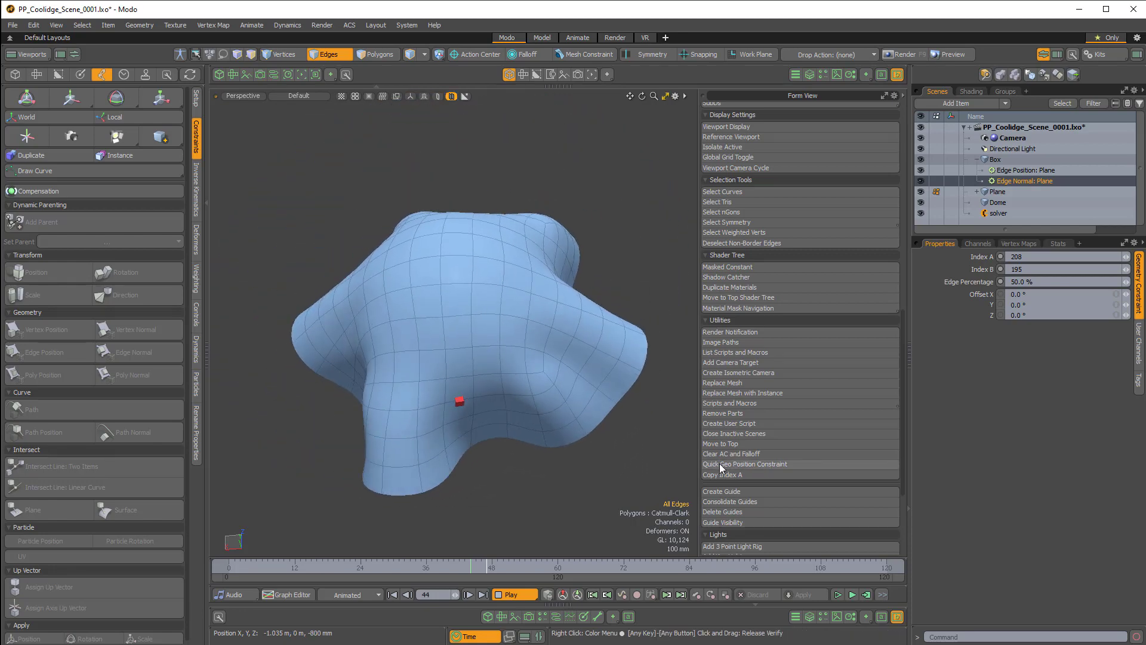
left_click(527, 594)
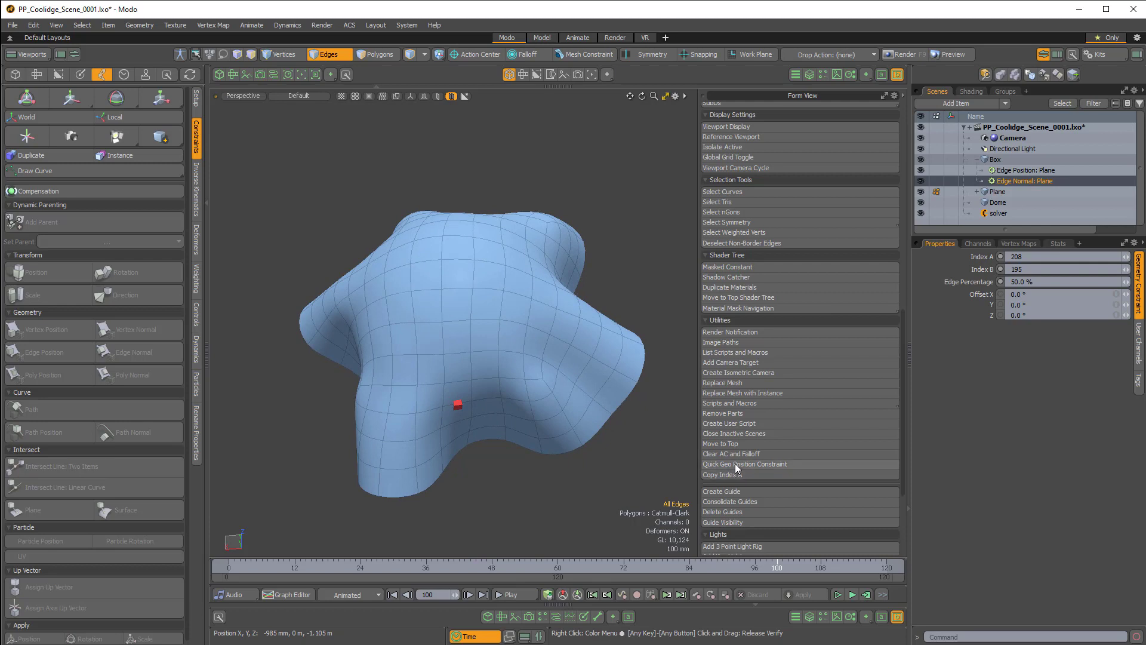
key("ctrl")
left_click_drag(627, 462, 592, 478, "alt")
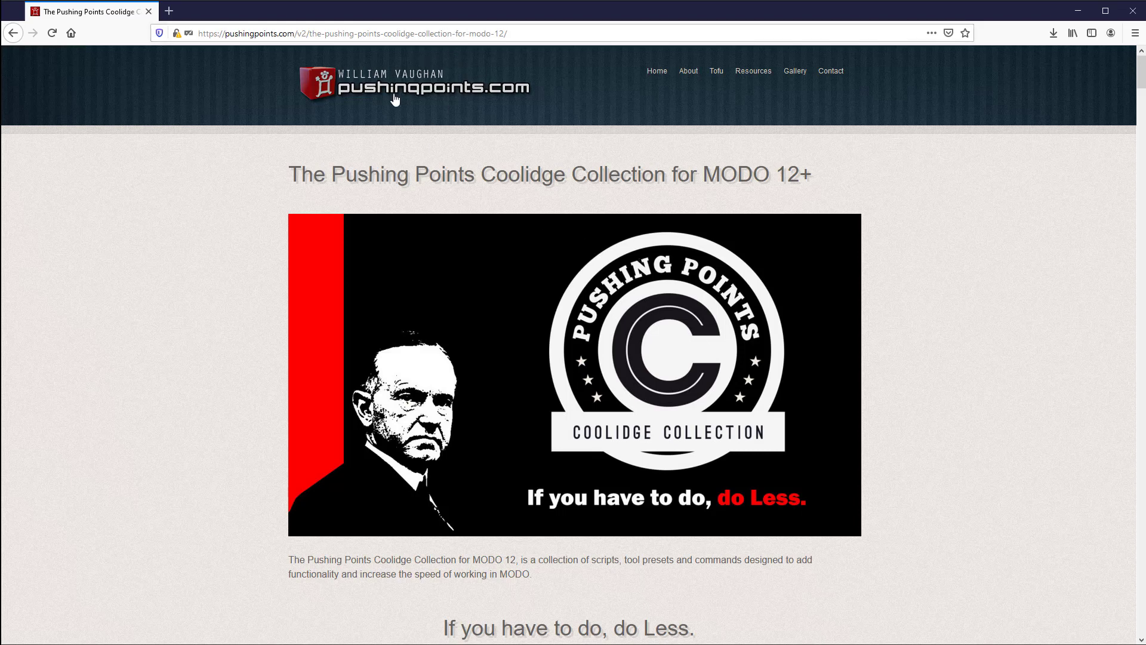
- Switch to the browser and skim the Coolidge Collection page's description, download option and video
scroll(533, 251, "down", 1)
scroll(528, 258, "down", 6)
scroll(501, 275, "up", 2)
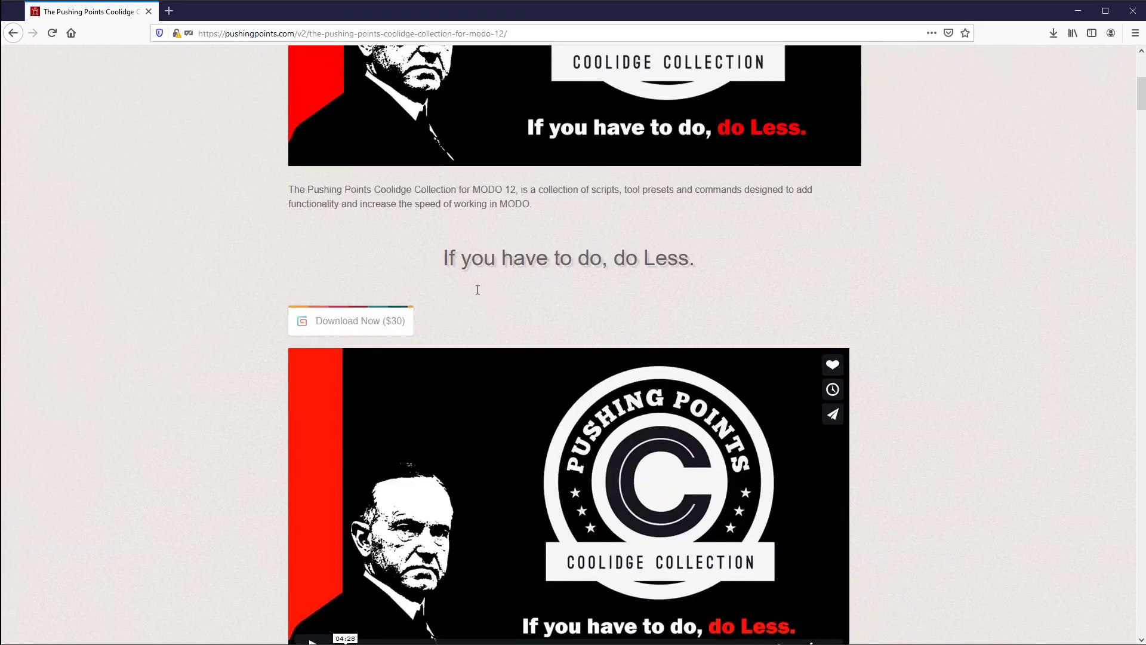
scroll(382, 334, "up", 6)
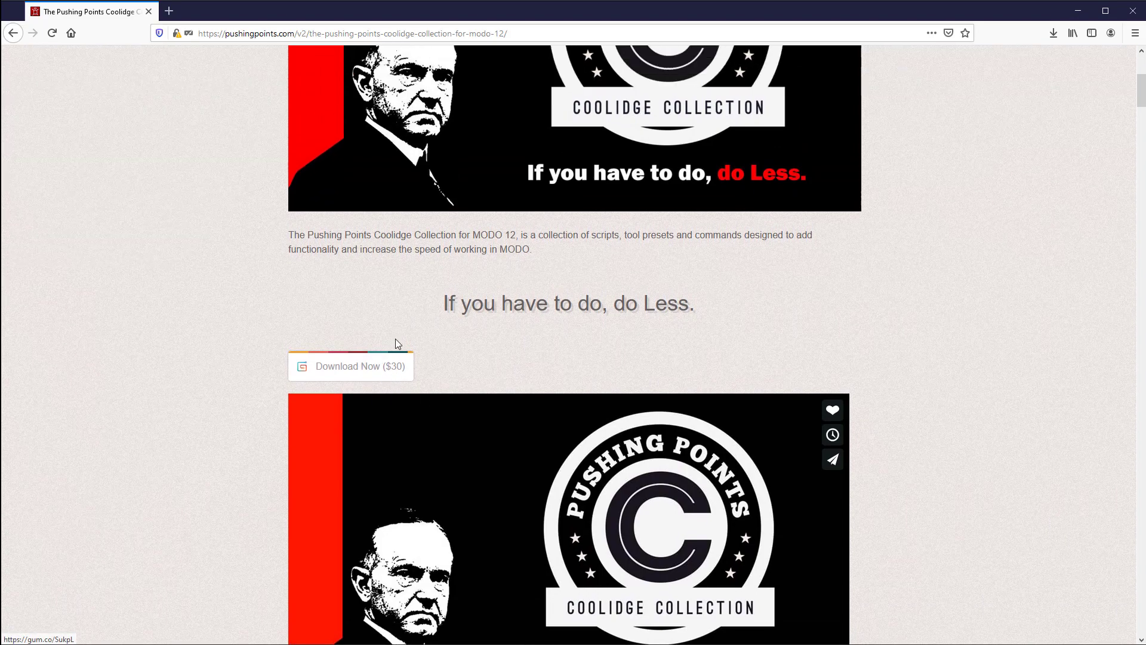
scroll(942, 342, "down", 2)
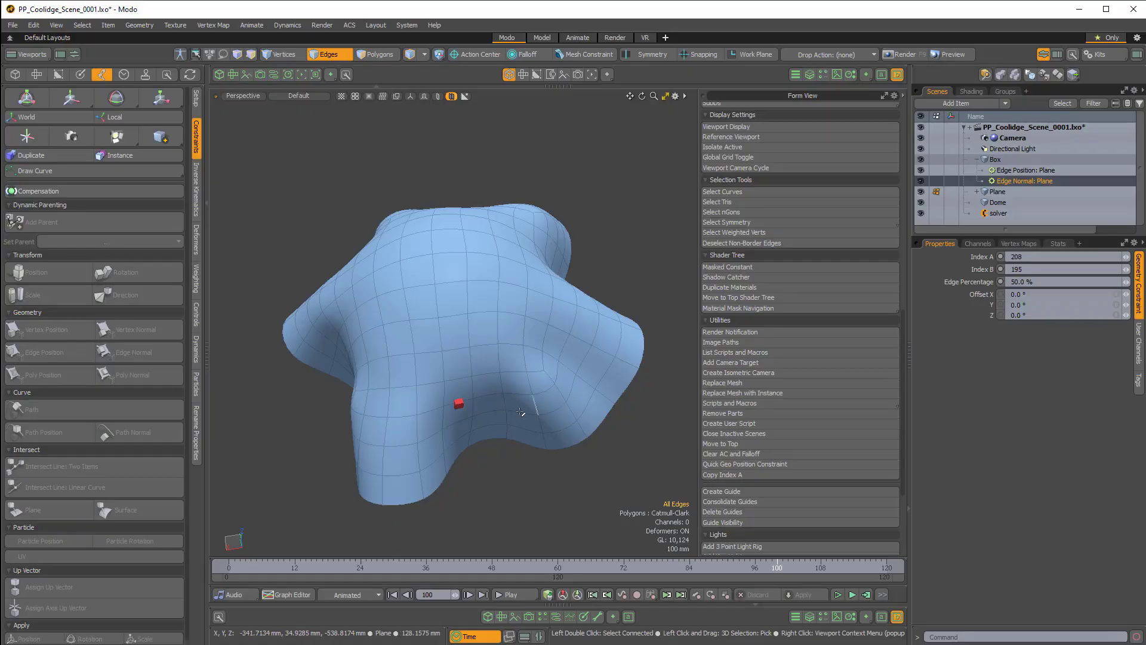
left_click_drag(532, 412, 594, 367, "alt")
scroll(618, 286, "down", 2)
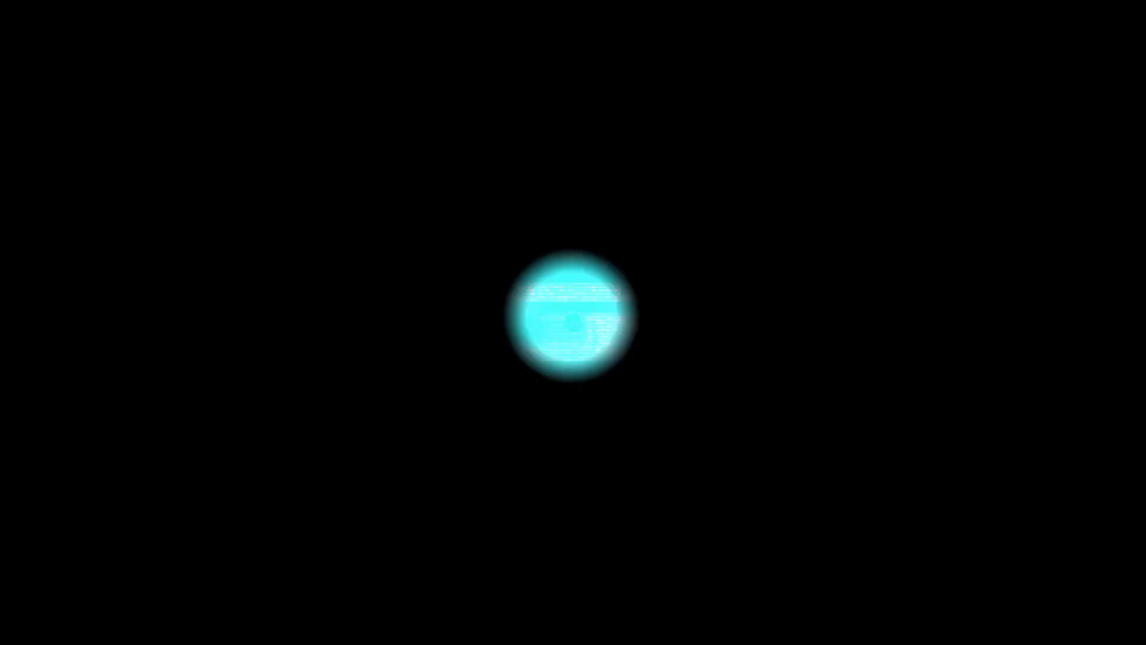